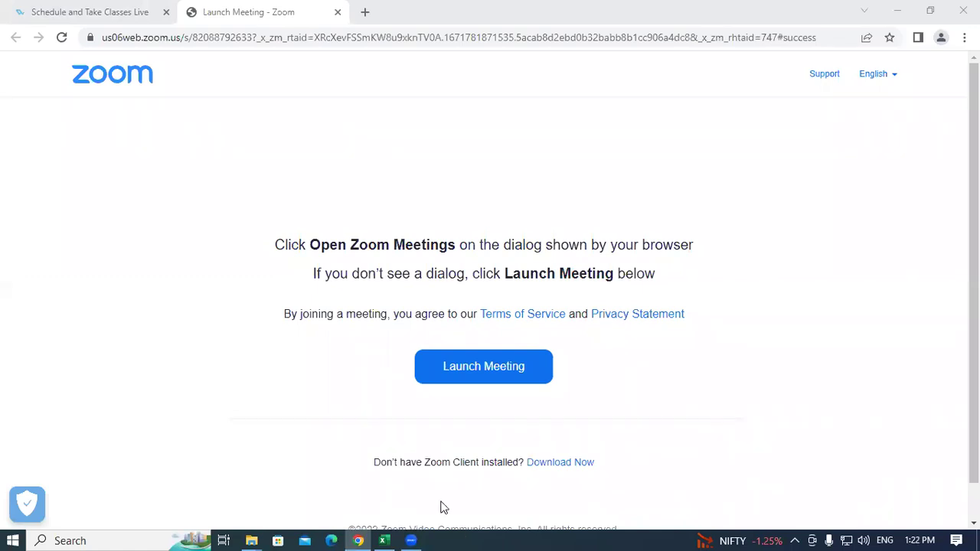
# Step: Switch to the SR(pivote table) workbook in Excel and go to the start of the sales table on Sheet1
pyautogui.click(384, 539)
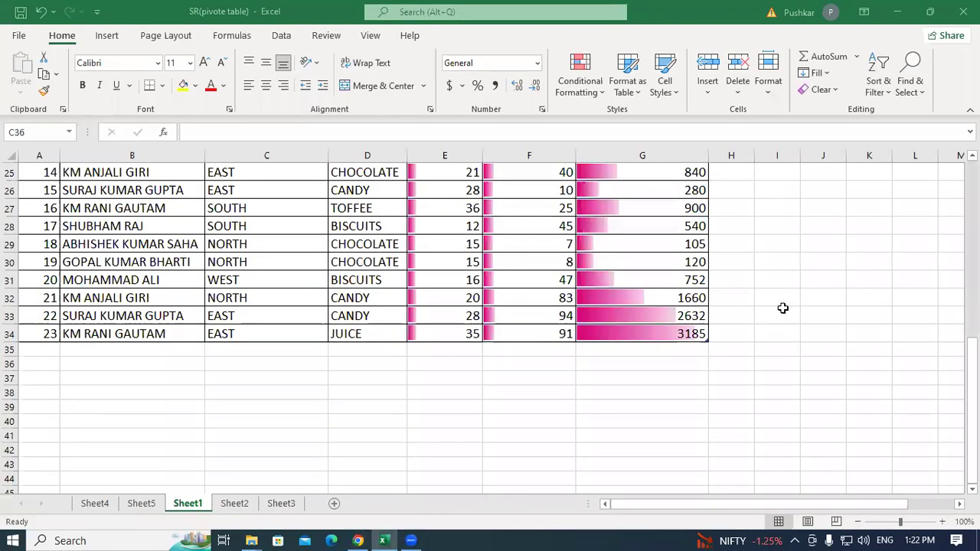
pyautogui.scroll(4, 751, 263)
pyautogui.scroll(4, 747, 245)
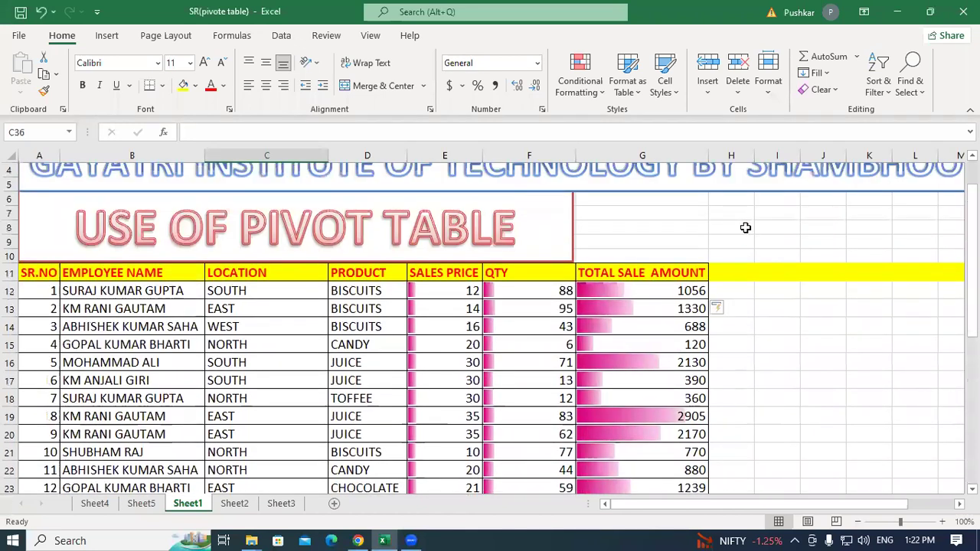
pyautogui.click(739, 227)
pyautogui.scroll(1, 583, 285)
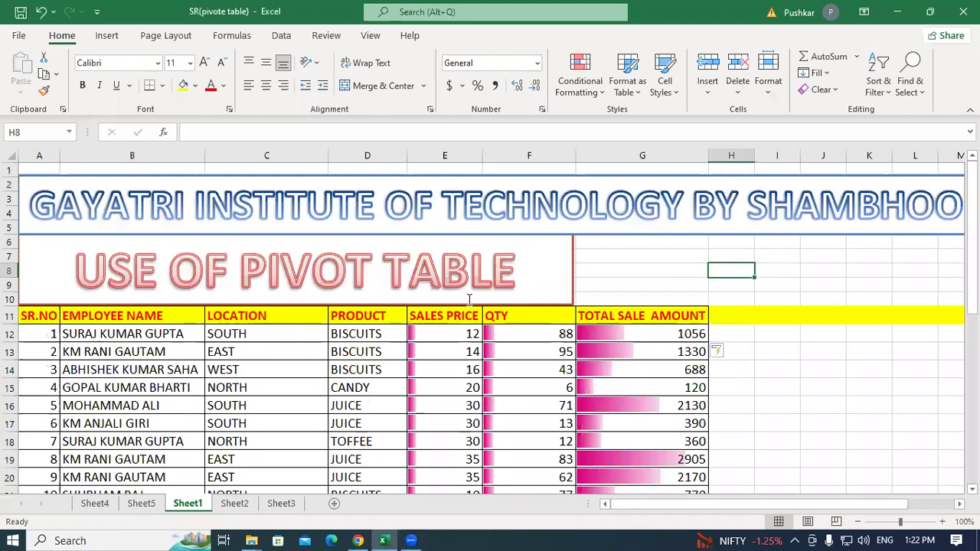
pyautogui.click(641, 260)
pyautogui.scroll(-3, 712, 291)
pyautogui.scroll(3, 742, 299)
pyautogui.click(653, 243)
pyautogui.click(749, 252)
pyautogui.click(651, 255)
pyautogui.click(761, 265)
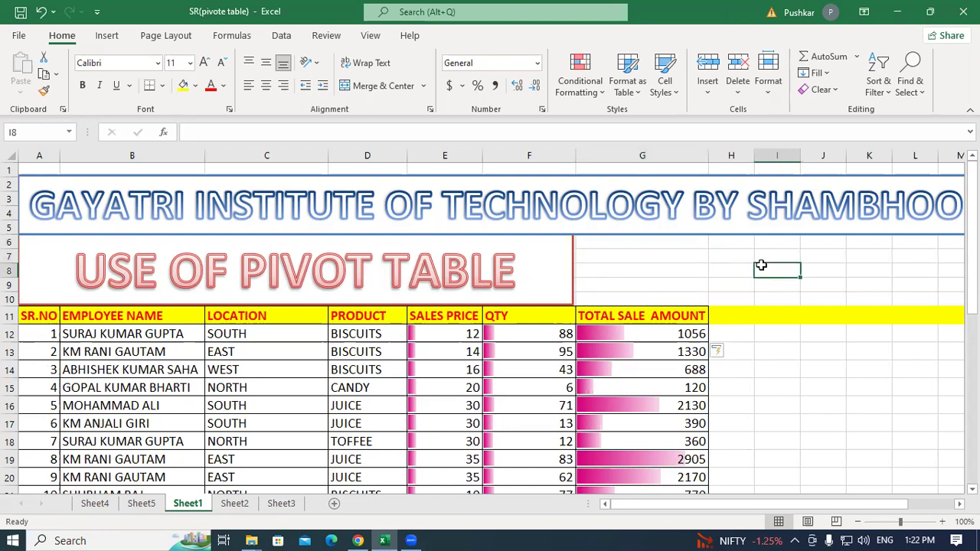
pyautogui.scroll(-3, 183, 302)
pyautogui.scroll(2, 125, 296)
# Step: Change the header of the names column in cell B11 to SALES MAN
pyautogui.click(158, 274)
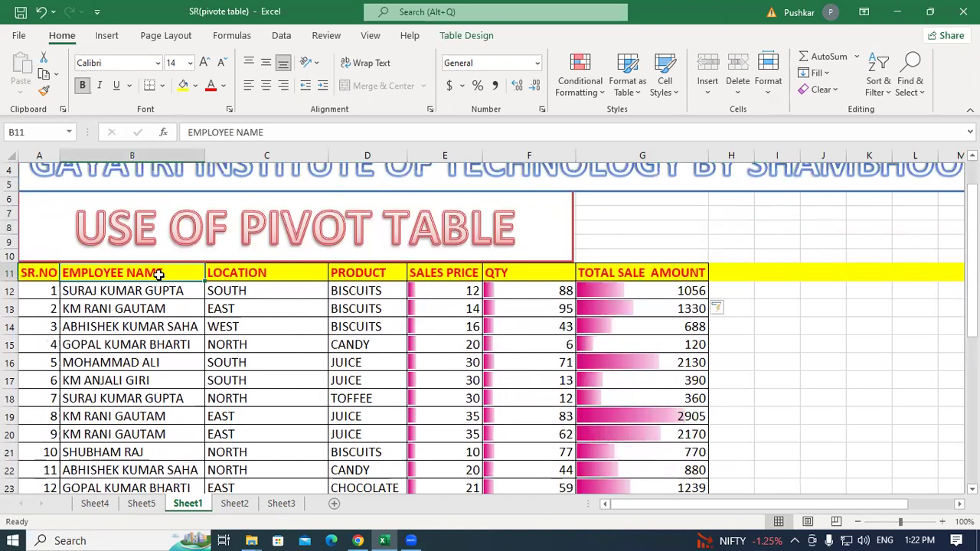
pyautogui.write('s')
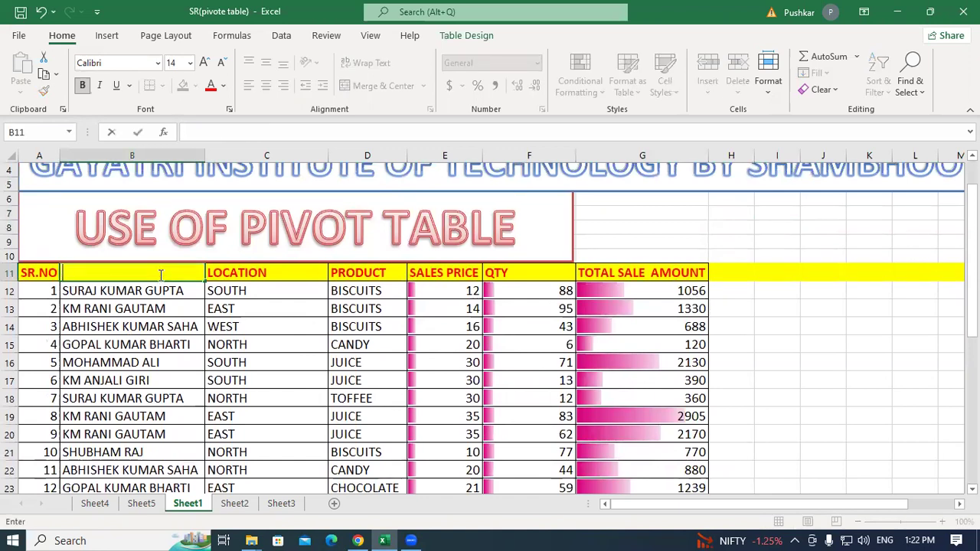
pyautogui.write('sal')
pyautogui.press('BackSpace')
pyautogui.press('BackSpace')
pyautogui.write('SALES MAN')
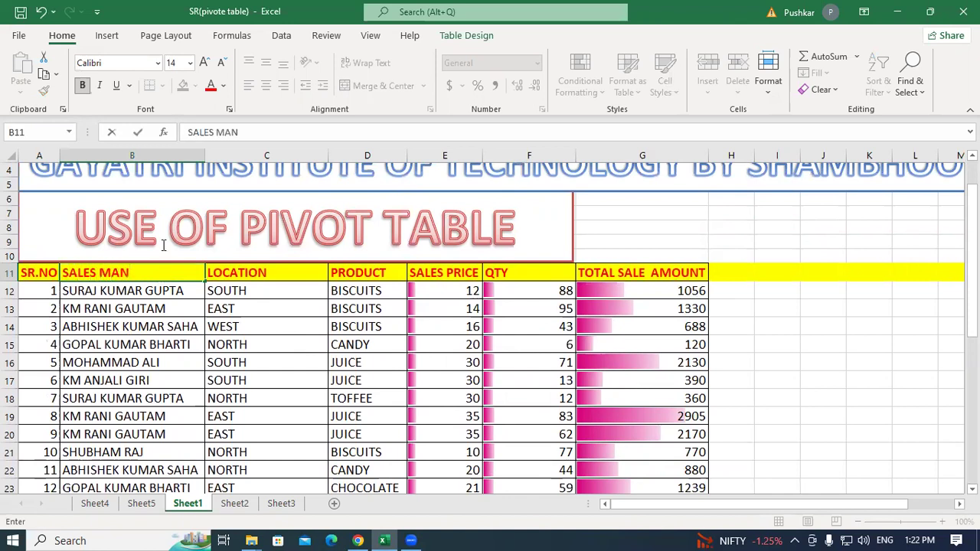
pyautogui.click(639, 243)
pyautogui.click(765, 227)
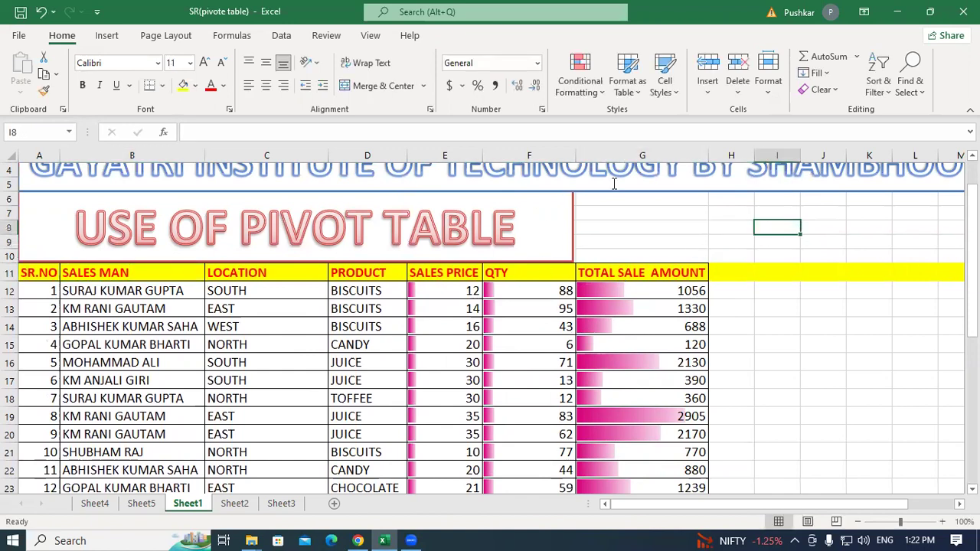
# Step: Examine the table's column headers and the first record's salesman, location, product, sales price, quantity and total sale formula
pyautogui.click(645, 229)
pyautogui.click(46, 272)
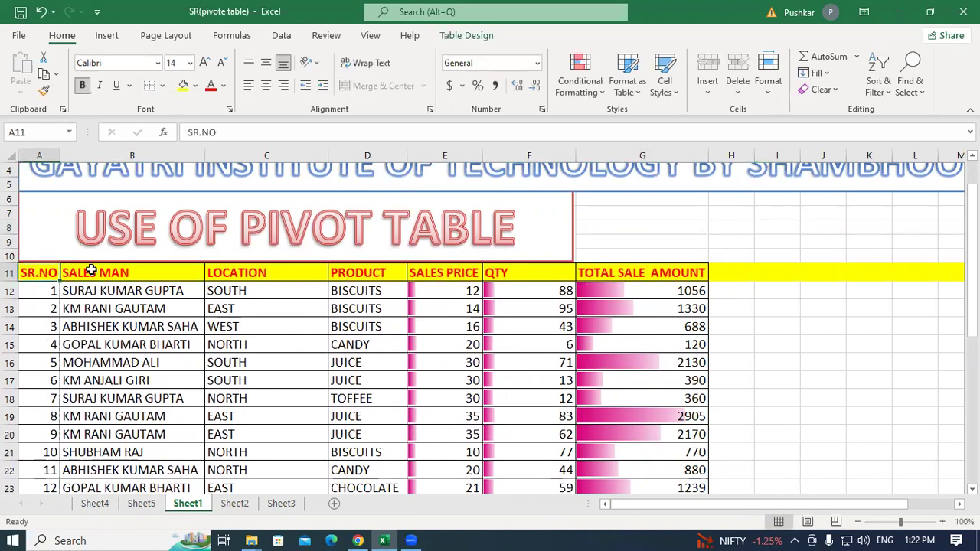
pyautogui.click(127, 272)
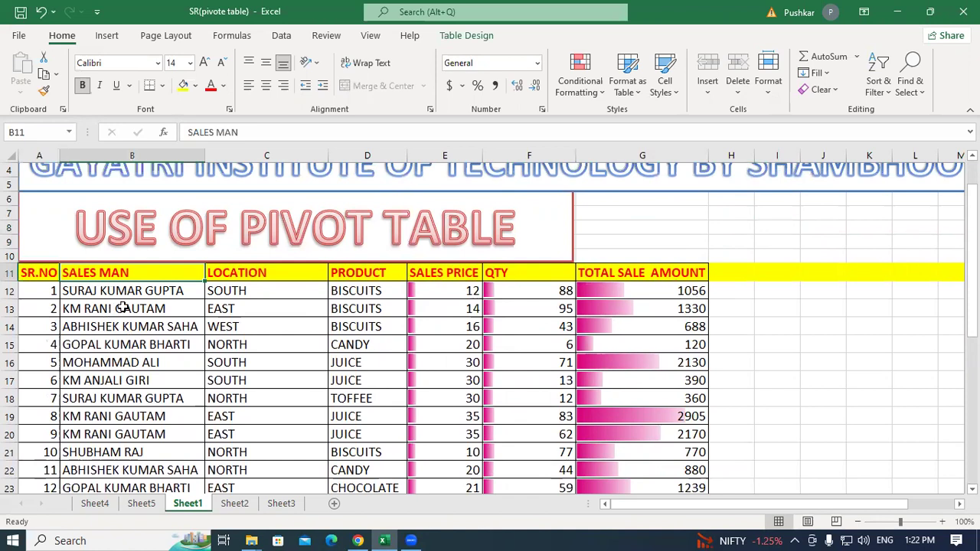
pyautogui.scroll(-1, 119, 306)
pyautogui.click(133, 247)
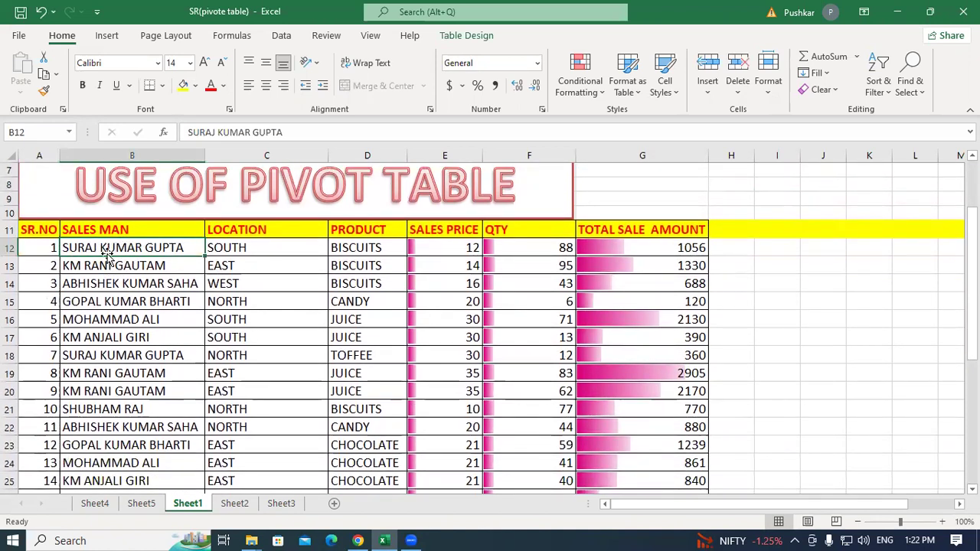
pyautogui.click(235, 245)
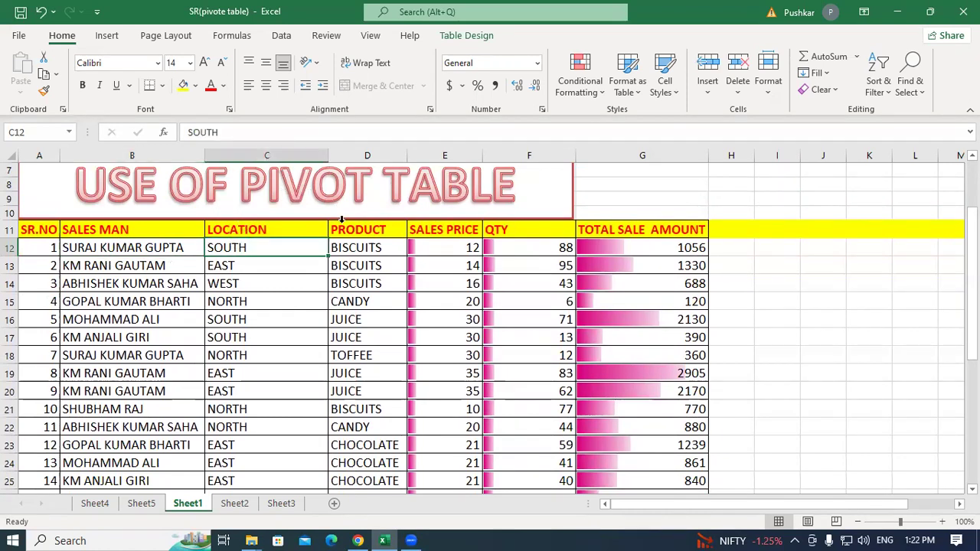
pyautogui.click(346, 247)
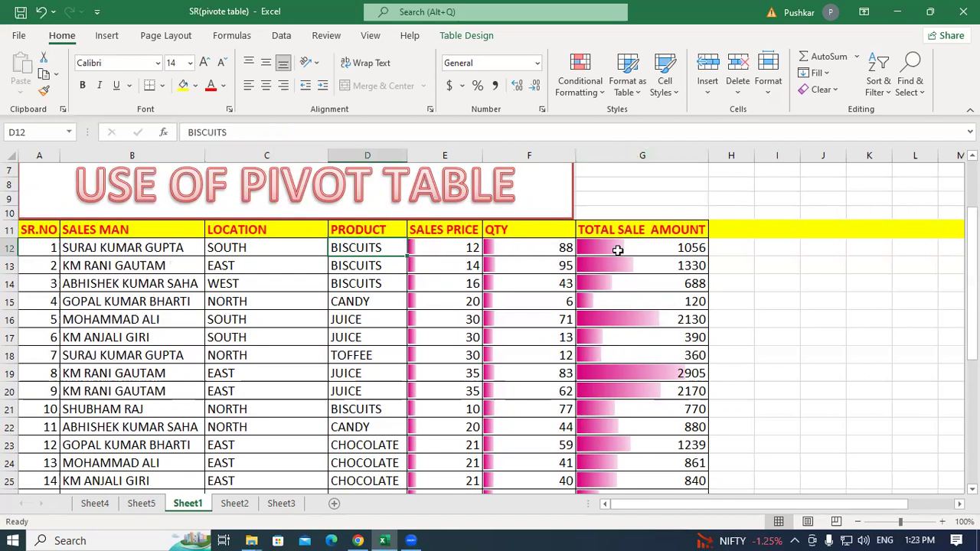
pyautogui.click(95, 249)
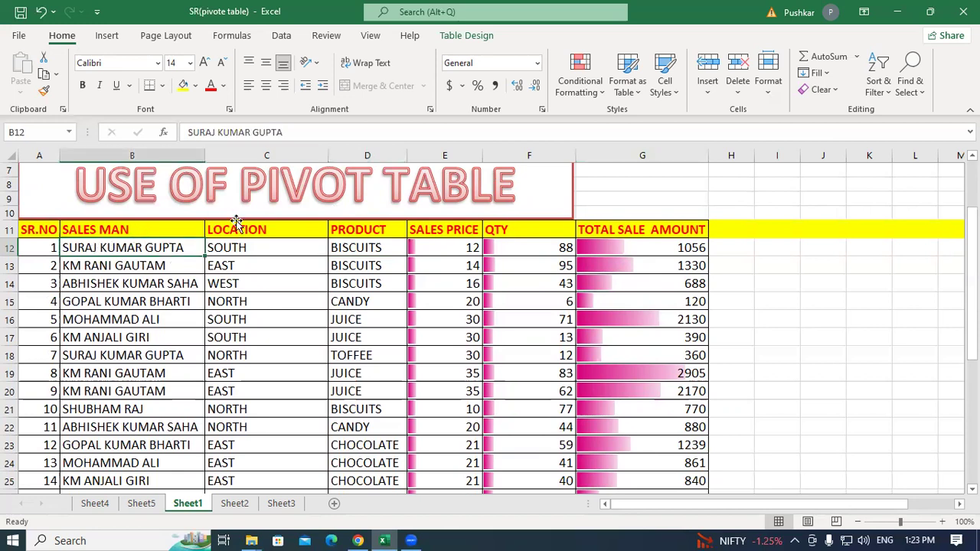
pyautogui.click(243, 247)
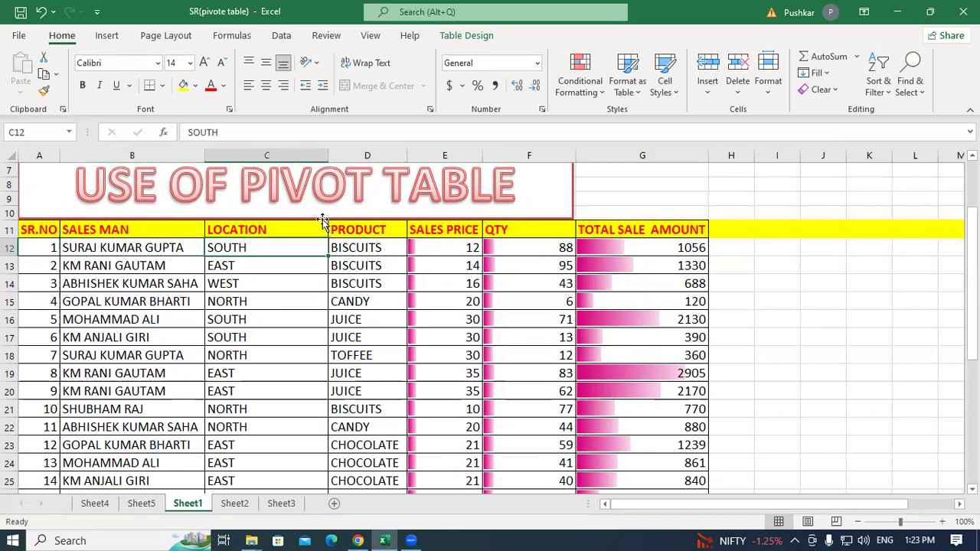
pyautogui.click(352, 246)
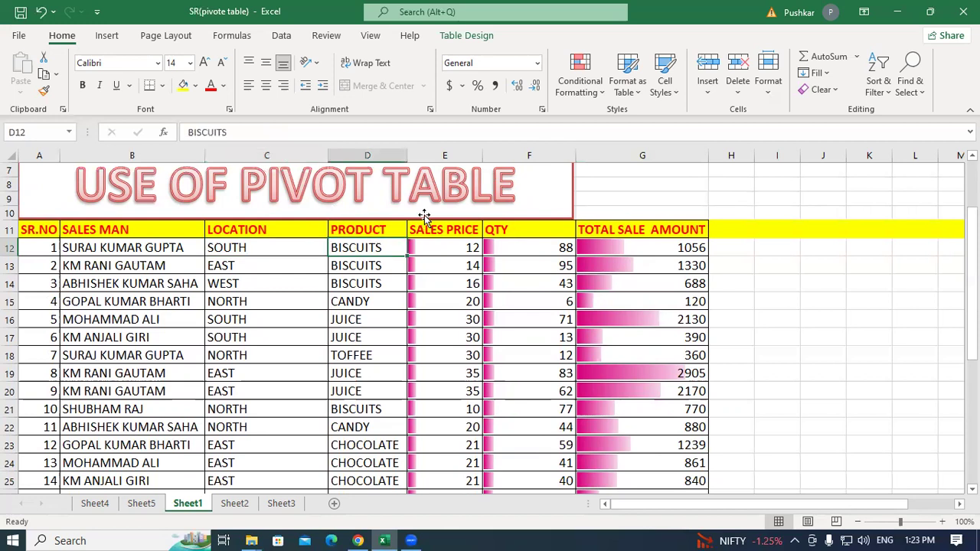
pyautogui.click(448, 247)
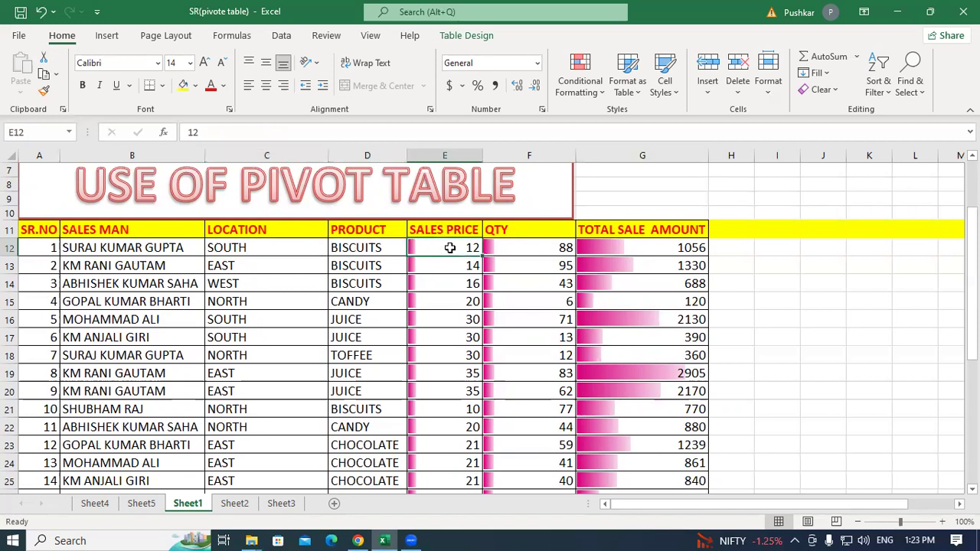
pyautogui.click(531, 248)
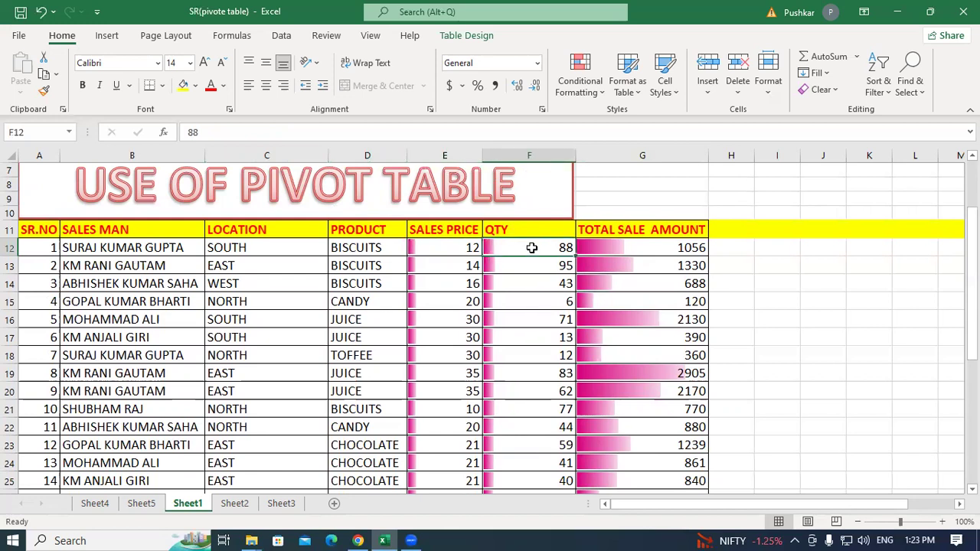
pyautogui.click(646, 248)
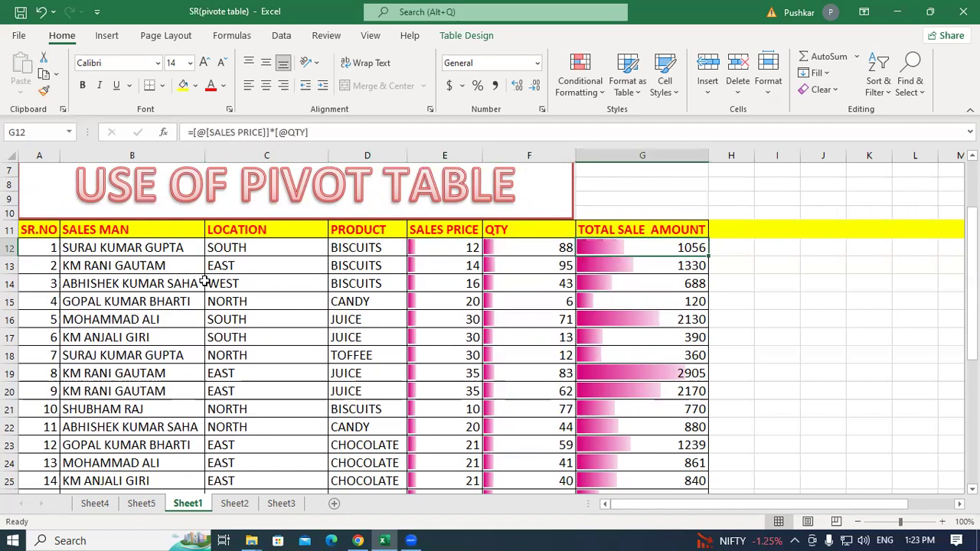
# Step: Trace the repeated entries of the first-row salesman through the table and compare the location of each
pyautogui.scroll(-5, 158, 282)
pyautogui.scroll(4, 153, 281)
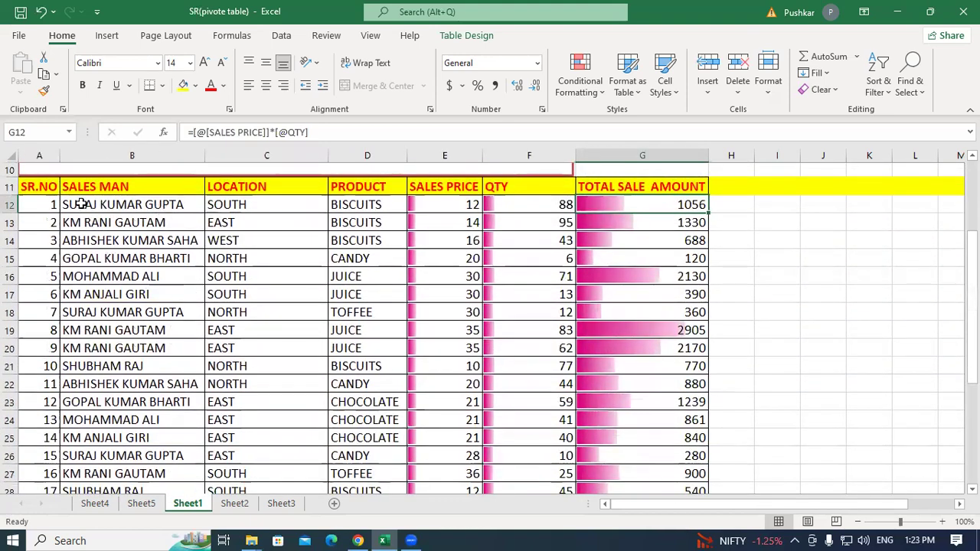
pyautogui.click(81, 204)
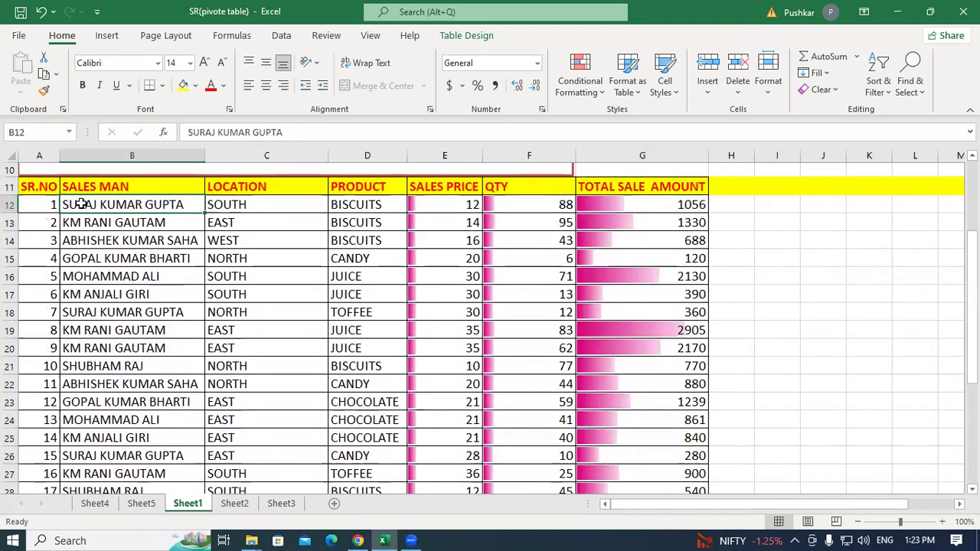
pyautogui.click(113, 313)
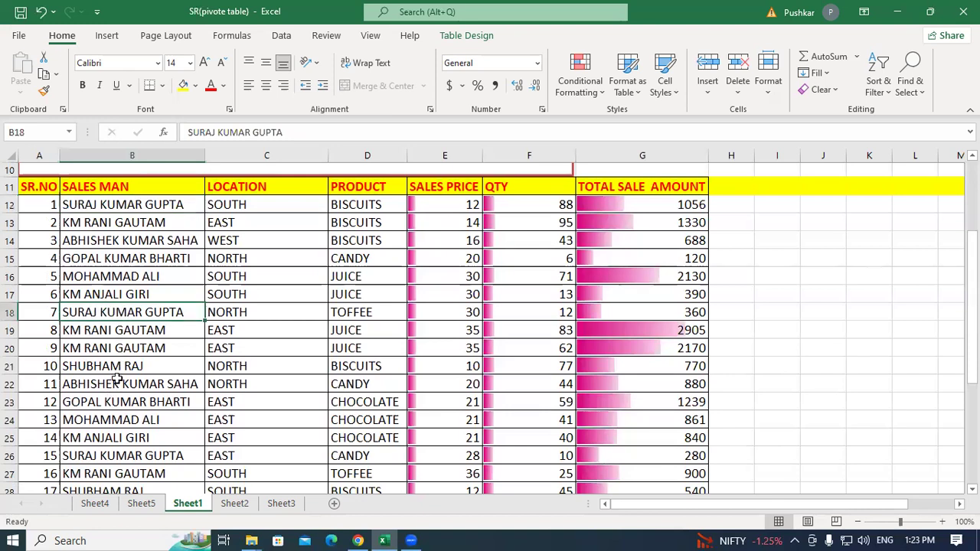
pyautogui.click(114, 207)
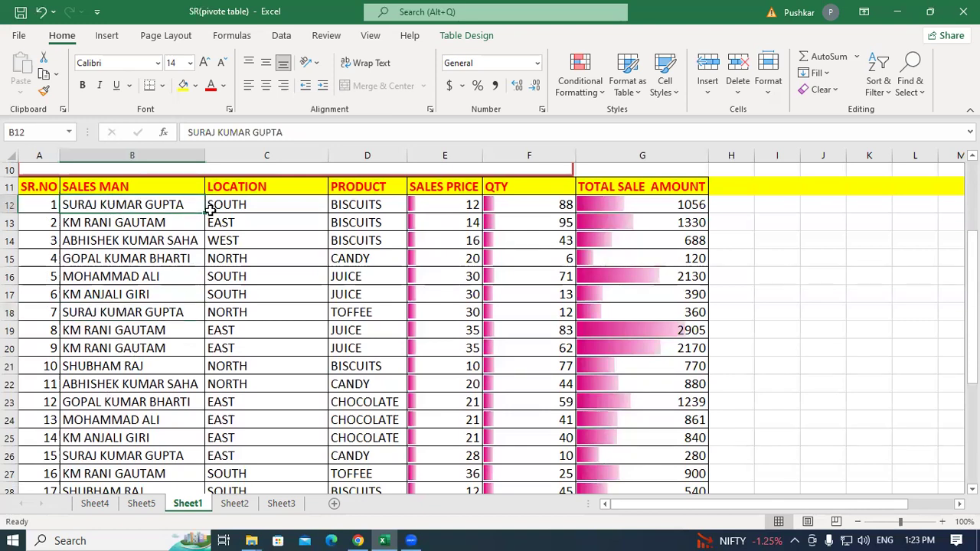
pyautogui.click(256, 205)
pyautogui.click(124, 312)
pyautogui.click(234, 312)
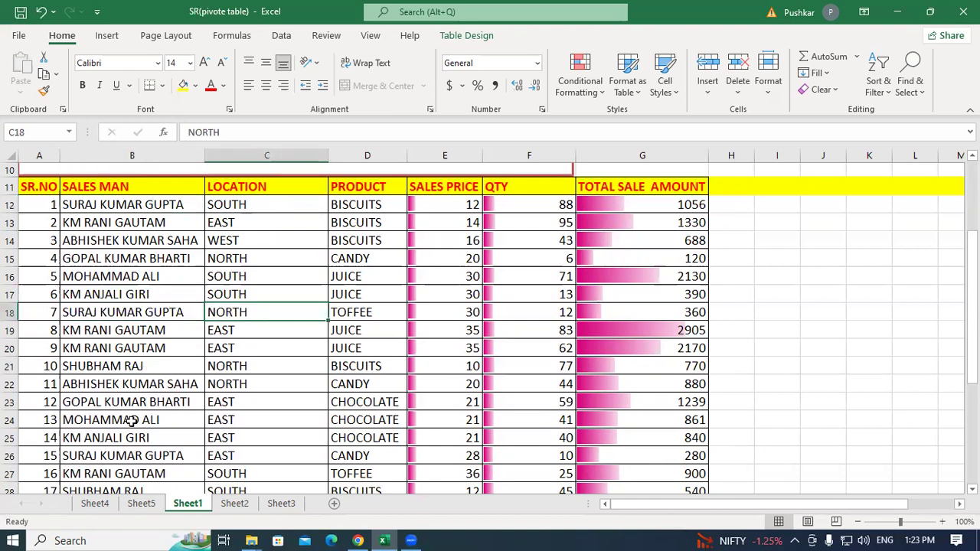
pyautogui.scroll(-2, 132, 421)
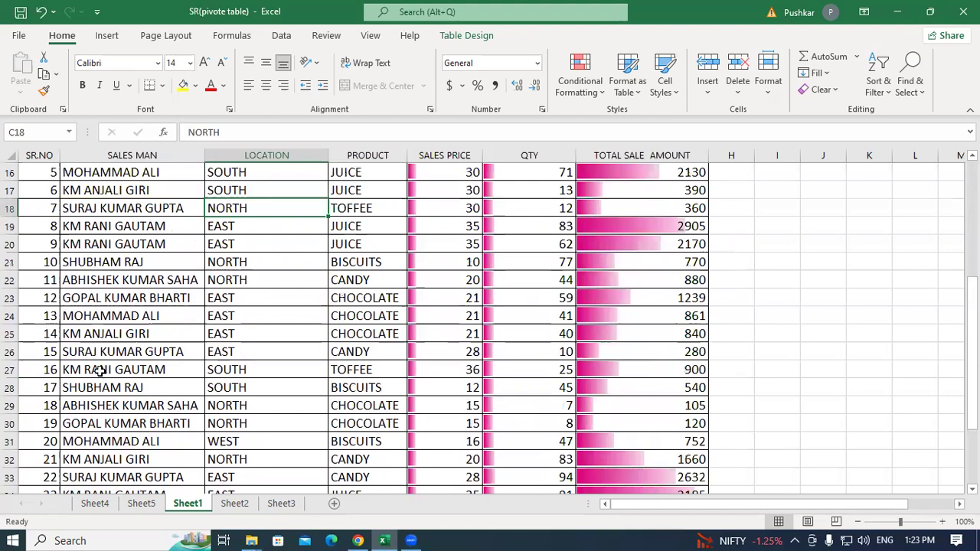
pyautogui.click(153, 352)
pyautogui.click(219, 352)
pyautogui.scroll(-2, 192, 360)
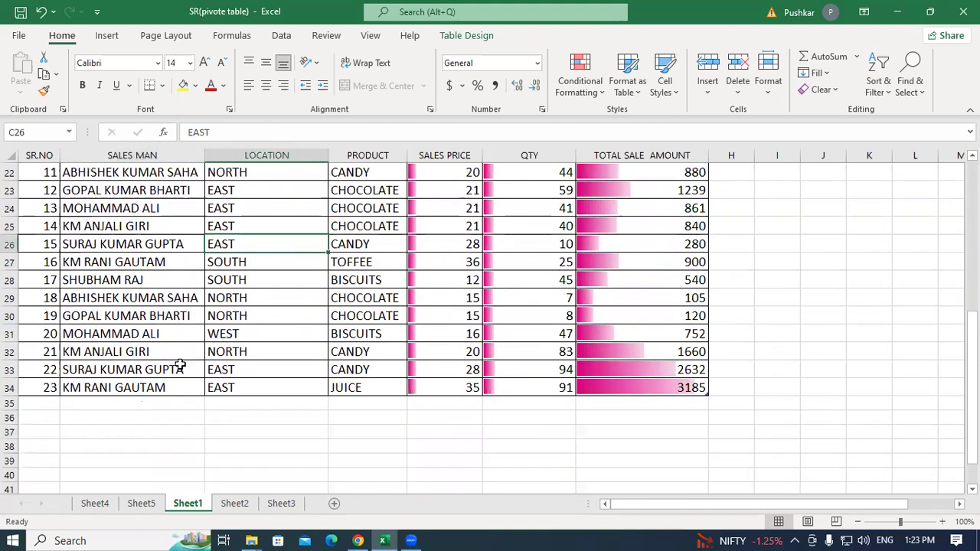
pyautogui.scroll(4, 108, 360)
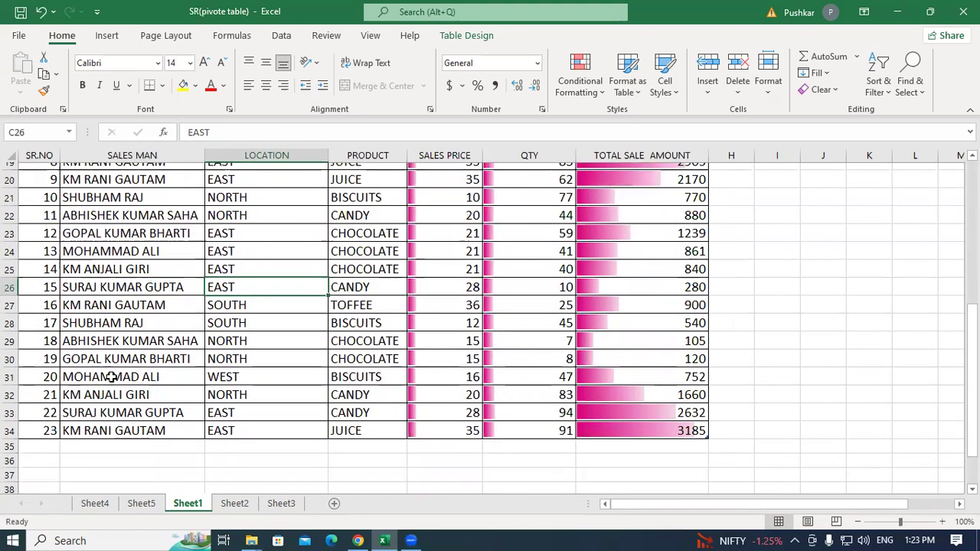
# Step: Trace the repeated entries of the second-row salesperson through the table and compare the location of each
pyautogui.click(83, 223)
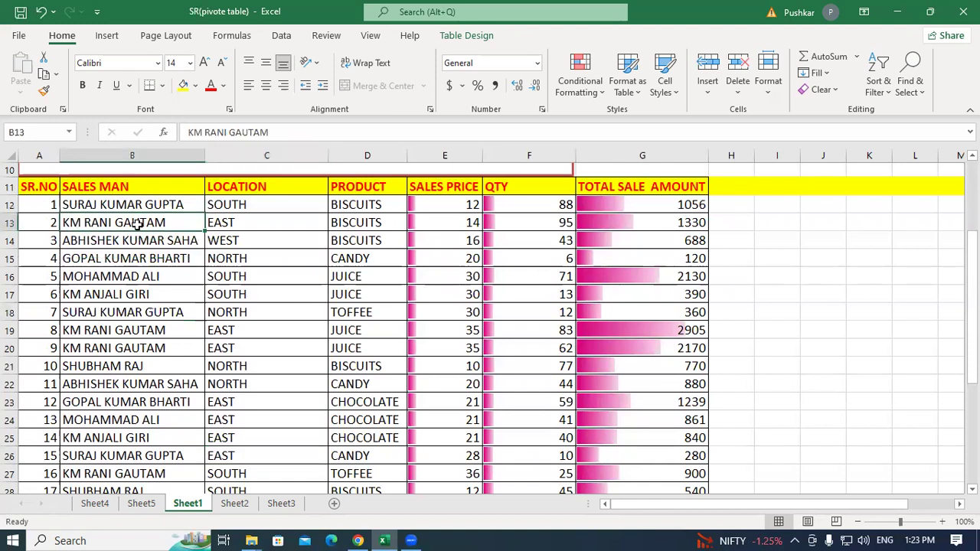
pyautogui.click(244, 223)
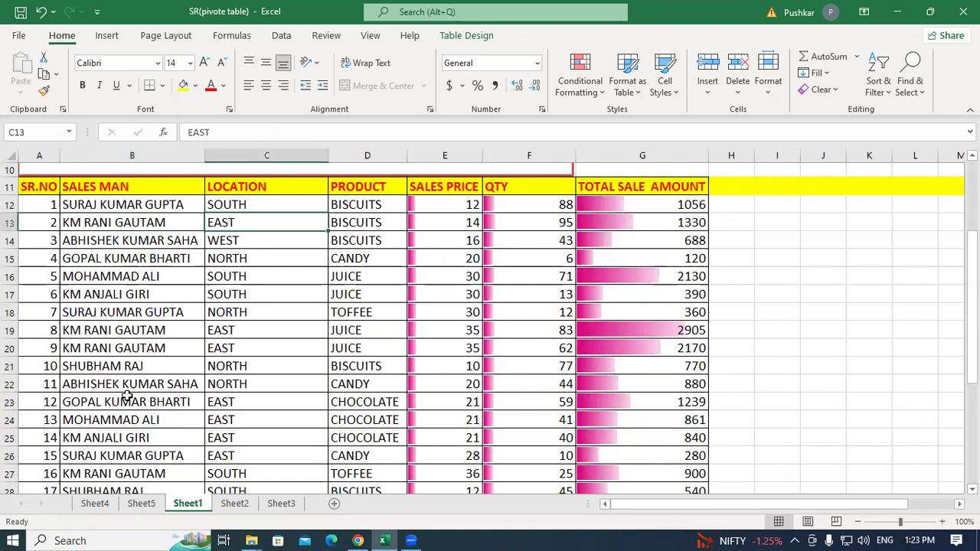
pyautogui.click(104, 330)
pyautogui.click(231, 328)
pyautogui.click(125, 348)
pyautogui.click(226, 347)
pyautogui.scroll(-1, 105, 330)
pyautogui.scroll(-2, 196, 339)
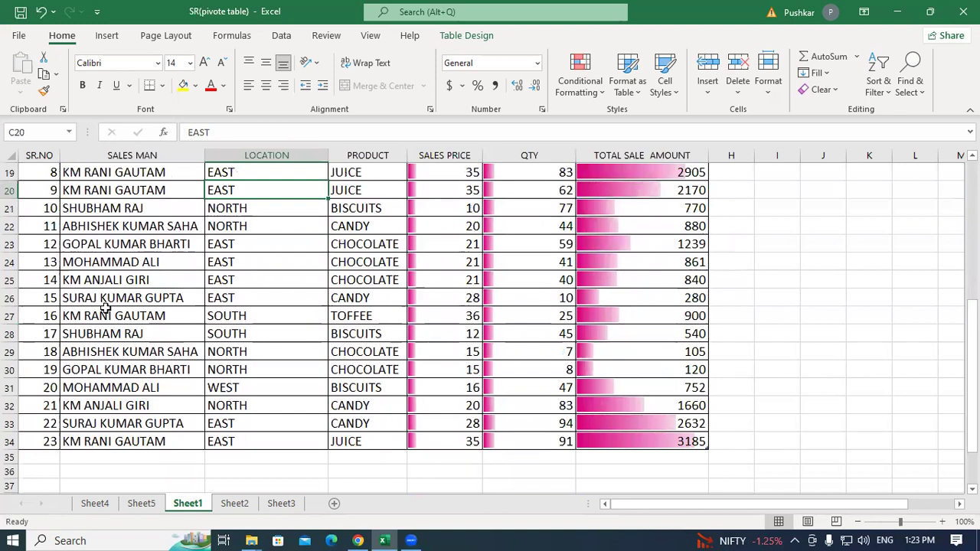
pyautogui.click(153, 316)
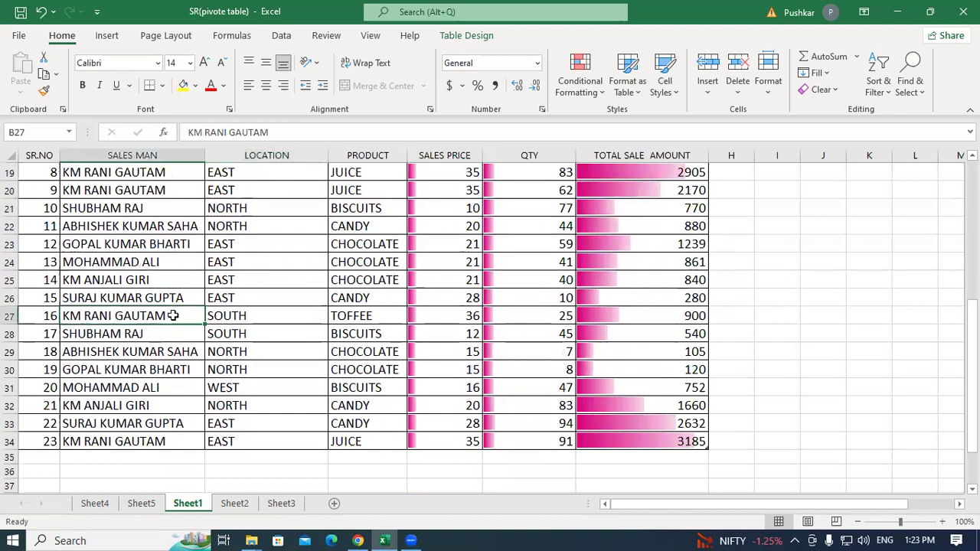
pyautogui.click(247, 313)
pyautogui.scroll(2, 138, 298)
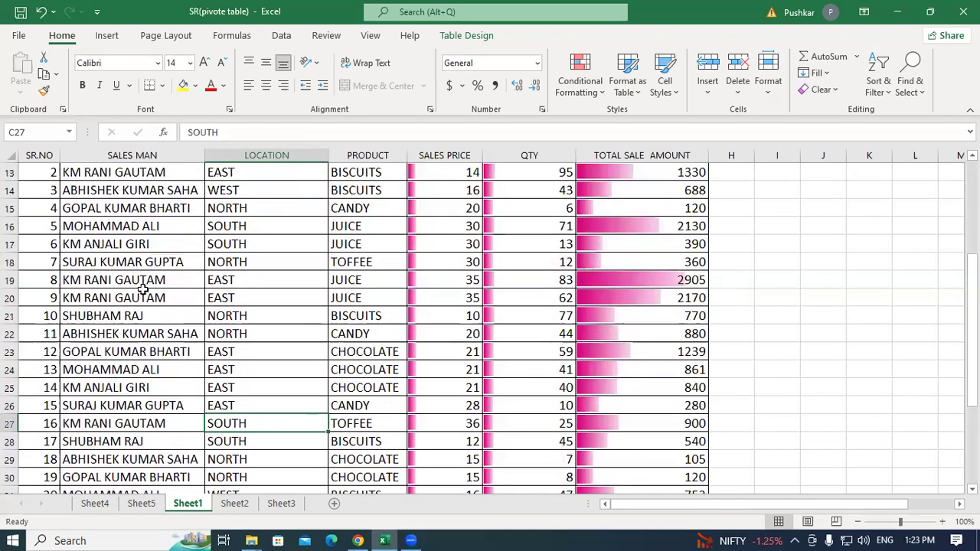
pyautogui.scroll(2, 135, 300)
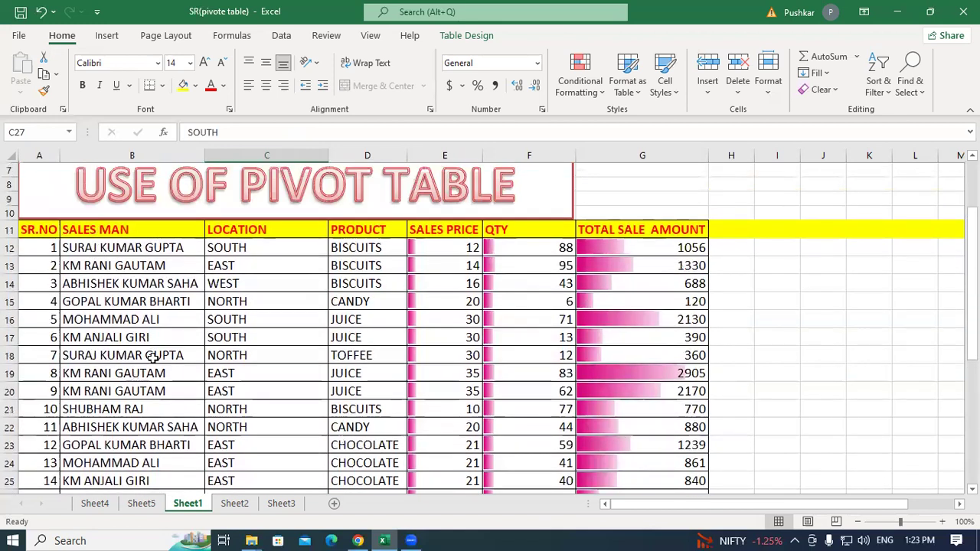
# Step: Select cells C12 to C22 and look through the regions listed in the LOCATION column
pyautogui.moveTo(258, 248); pyautogui.dragTo(253, 435)
pyautogui.scroll(-4, 251, 383)
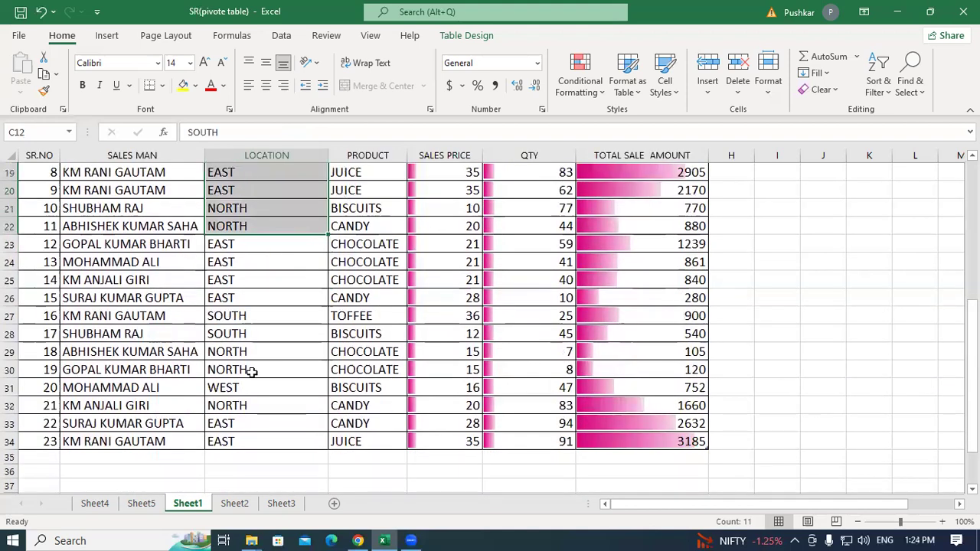
pyautogui.scroll(4, 263, 350)
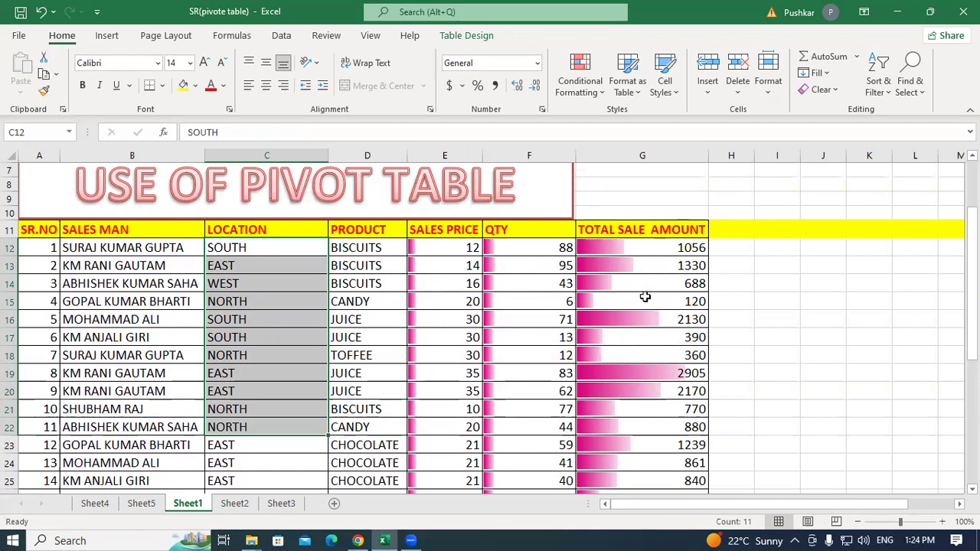
# Step: Look through the sales records down to the table's last row and return to its column headers
pyautogui.click(733, 245)
pyautogui.scroll(-3, 358, 285)
pyautogui.scroll(-2, 358, 284)
pyautogui.click(110, 404)
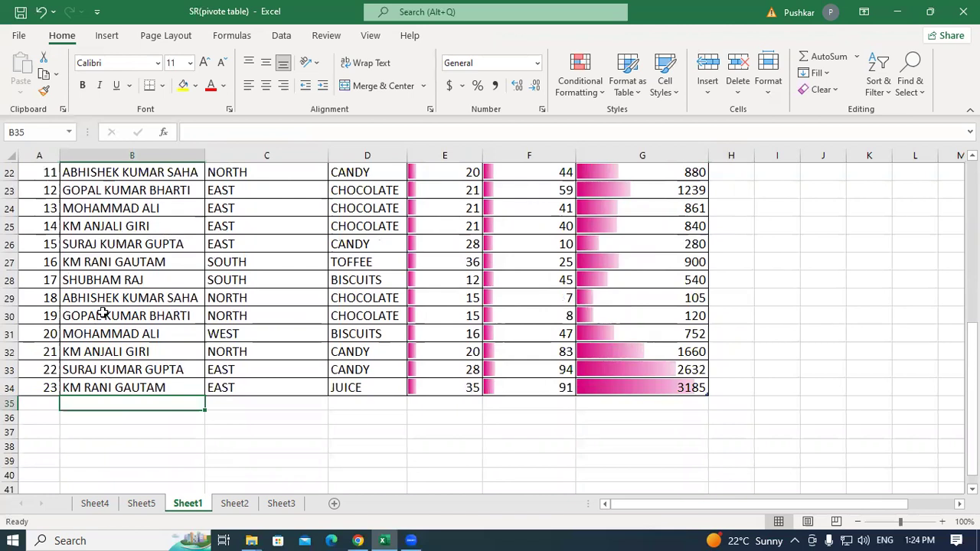
pyautogui.scroll(4, 102, 314)
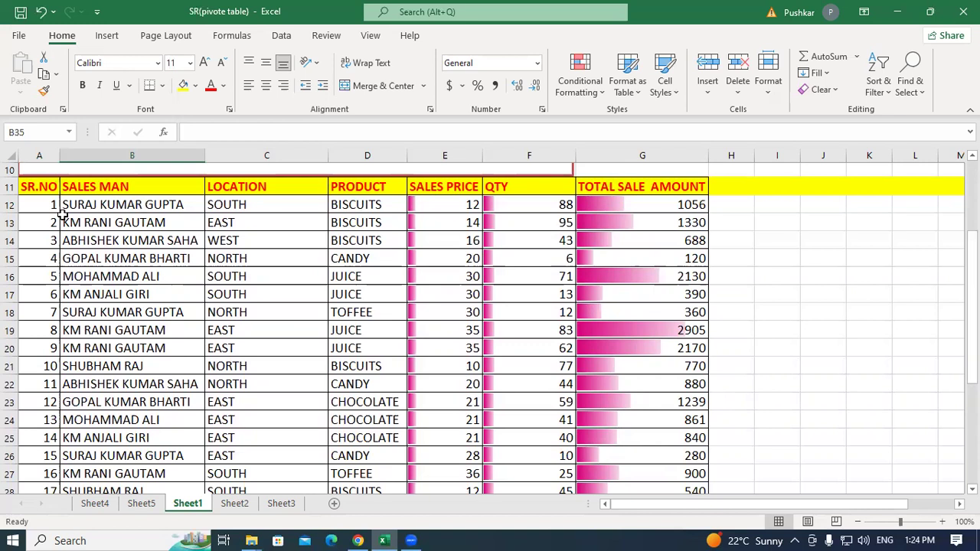
pyautogui.click(777, 240)
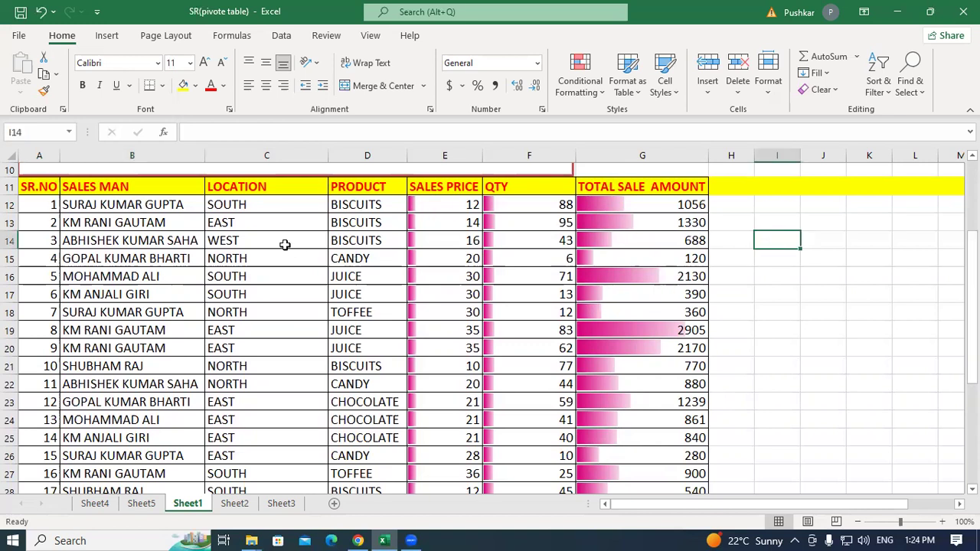
# Step: Examine the first-row salesman's records in rows 12 and 18, including the total sale amount, and look over the remaining rows
pyautogui.click(10, 205)
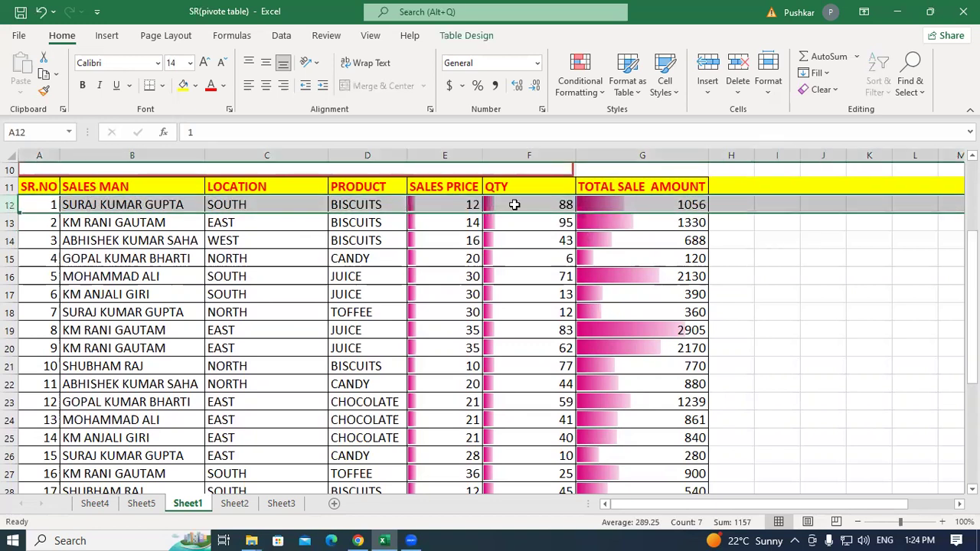
pyautogui.click(691, 204)
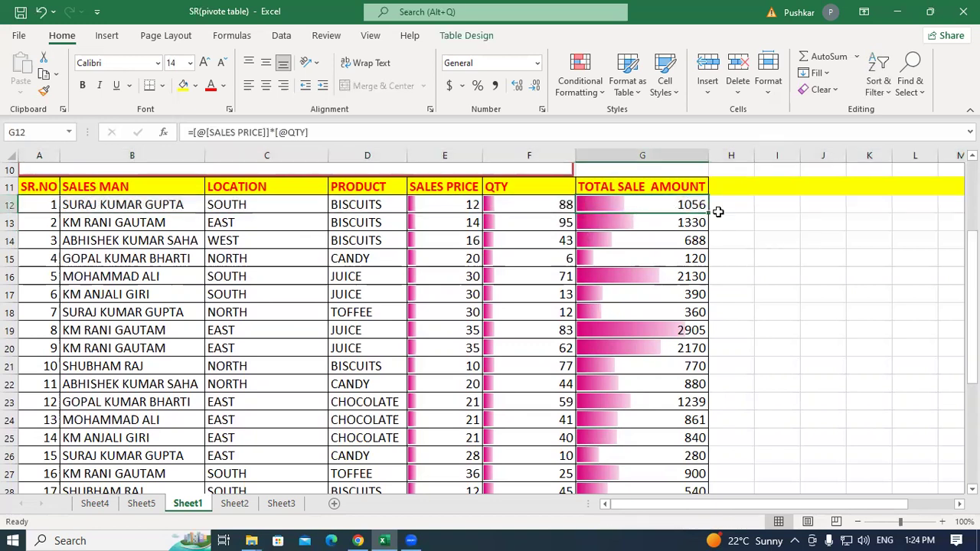
pyautogui.click(811, 219)
pyautogui.scroll(-2, 120, 259)
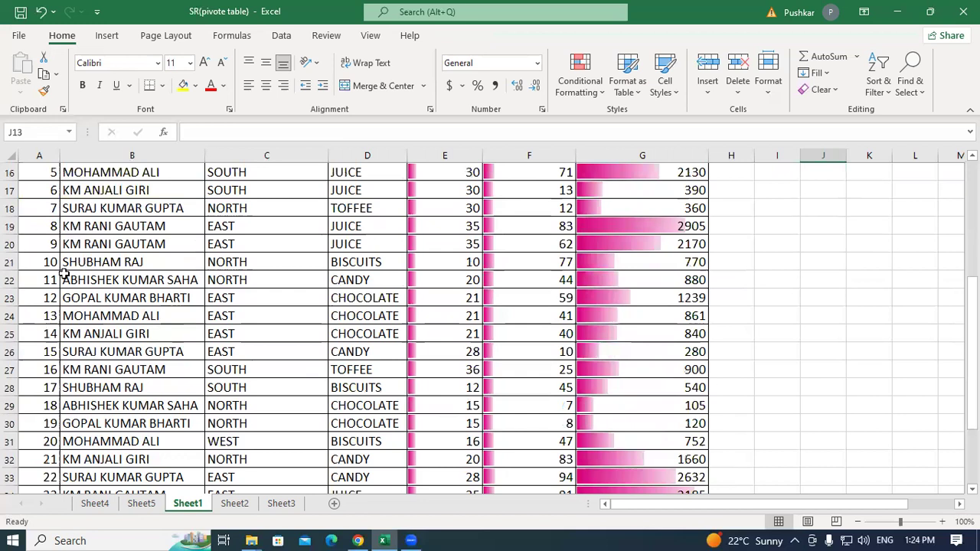
pyautogui.click(10, 208)
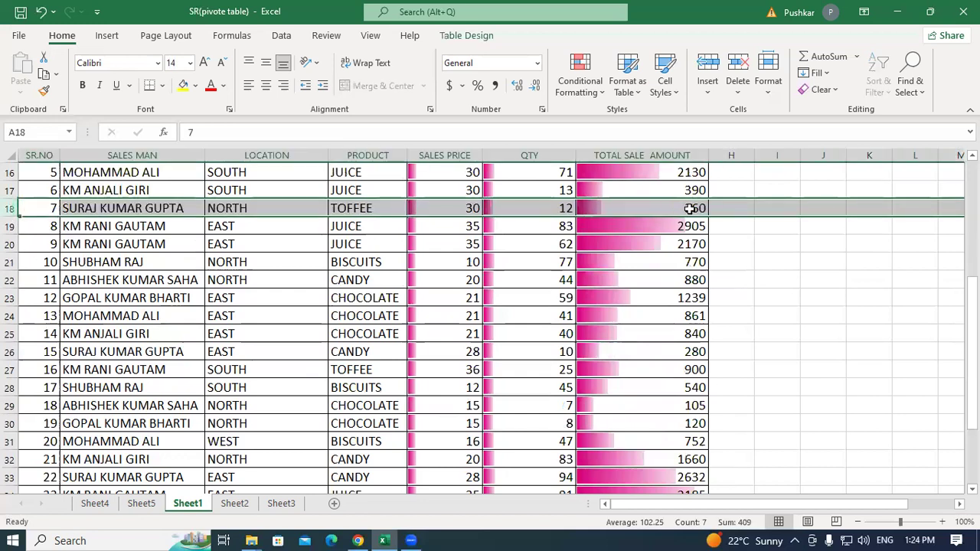
pyautogui.click(787, 208)
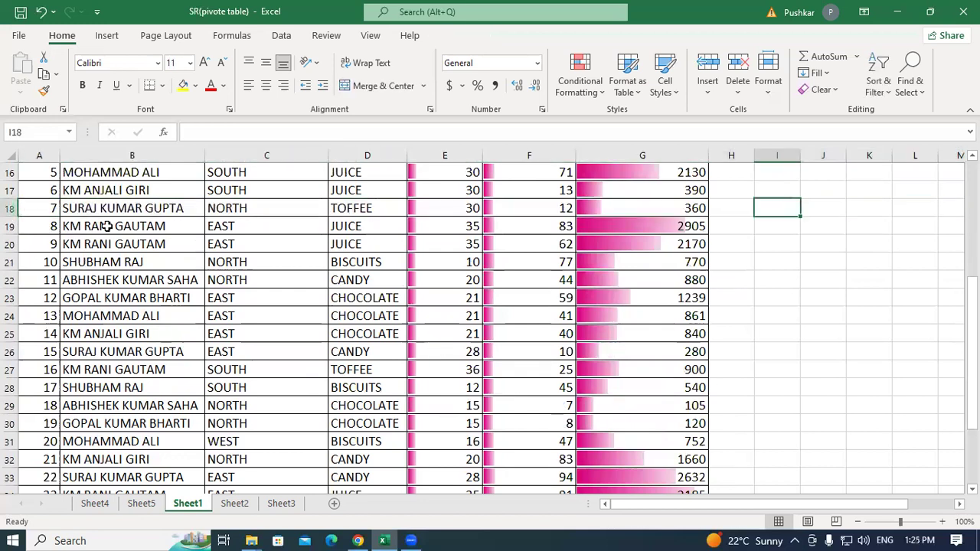
pyautogui.scroll(-4, 652, 286)
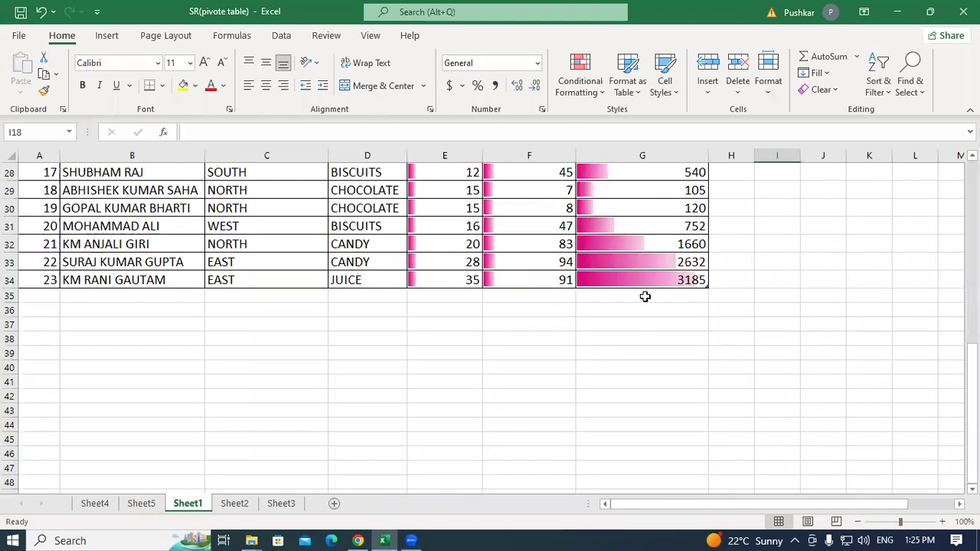
pyautogui.scroll(9, 645, 296)
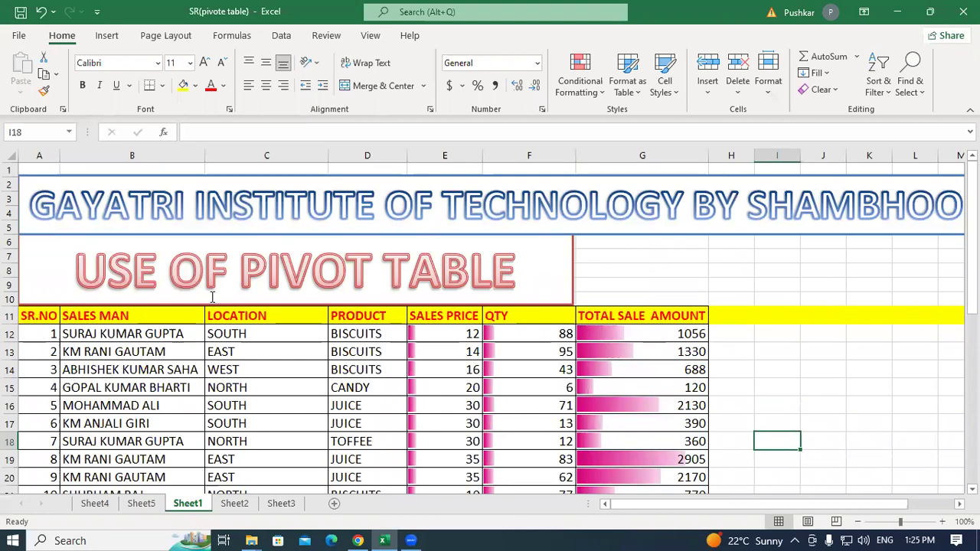
# Step: Create a pivot table from the sales table A11:G34 (Table1) and place it in a new worksheet
pyautogui.scroll(-2, 137, 313)
pyautogui.moveTo(39, 229); pyautogui.dragTo(704, 464)
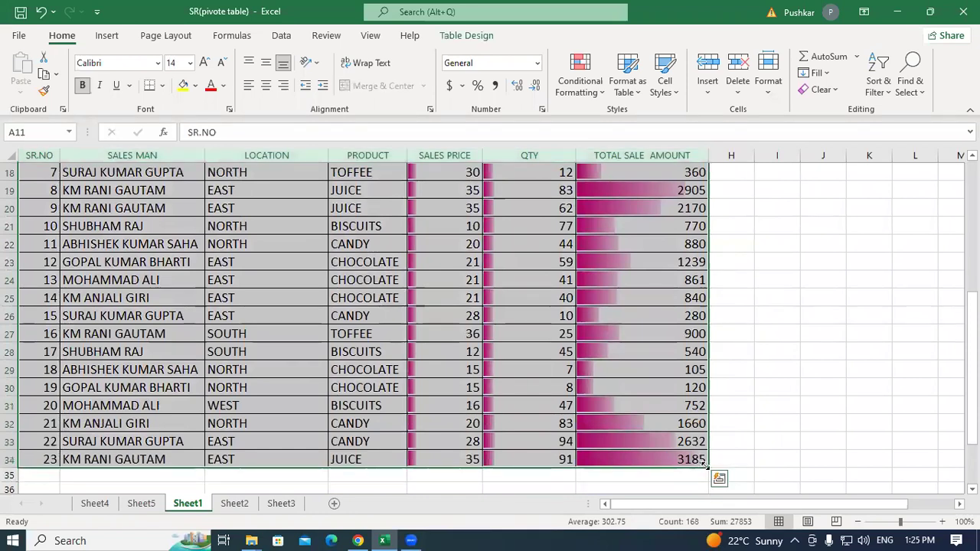
pyautogui.click(106, 37)
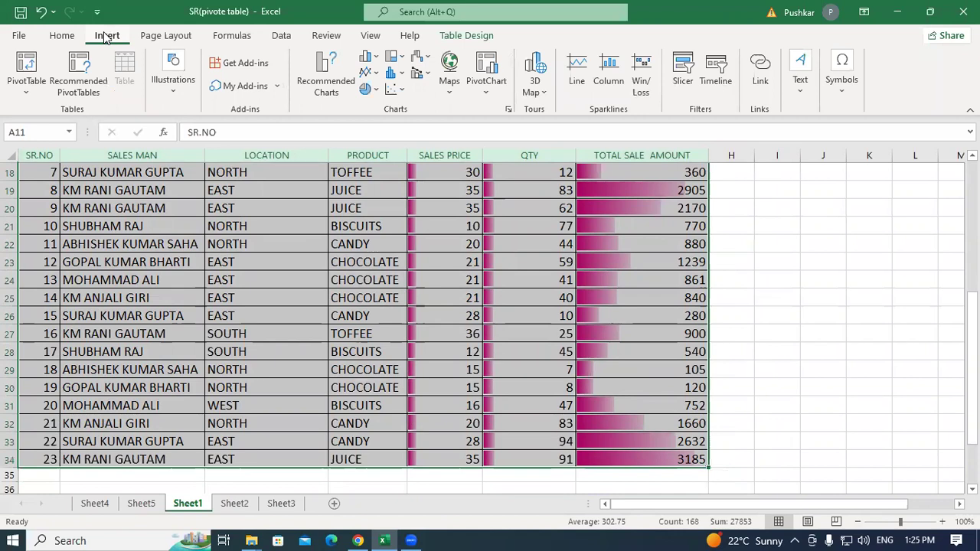
pyautogui.click(25, 67)
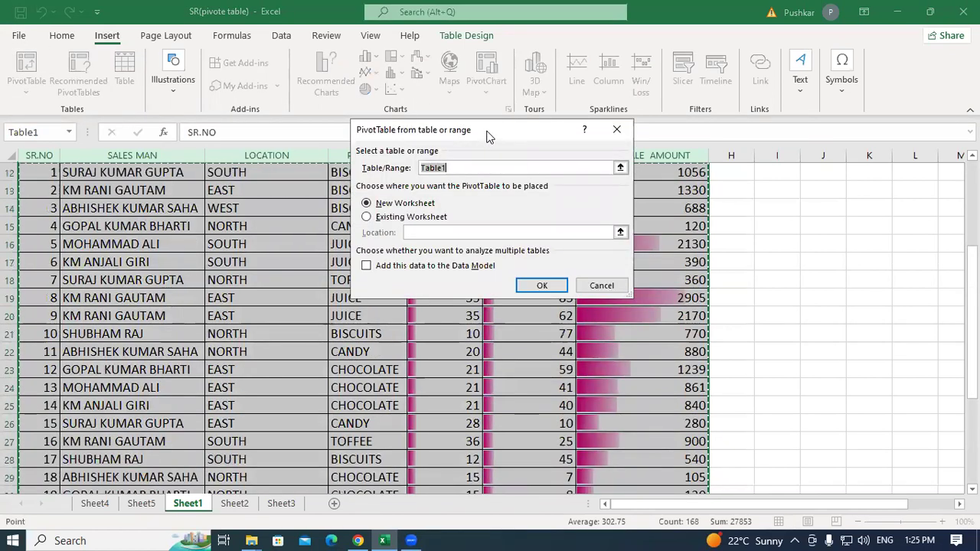
pyautogui.moveTo(489, 136); pyautogui.dragTo(442, 99)
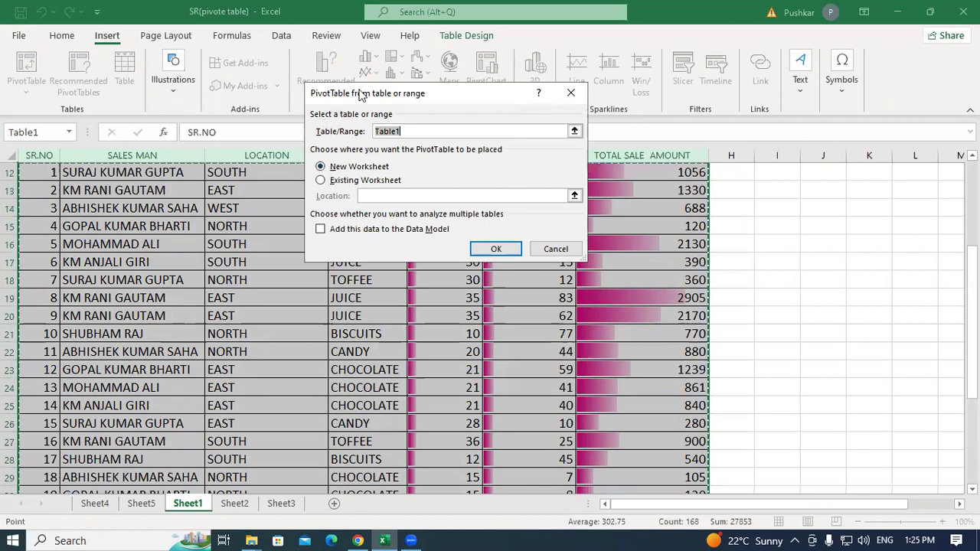
pyautogui.moveTo(354, 98); pyautogui.dragTo(392, 106)
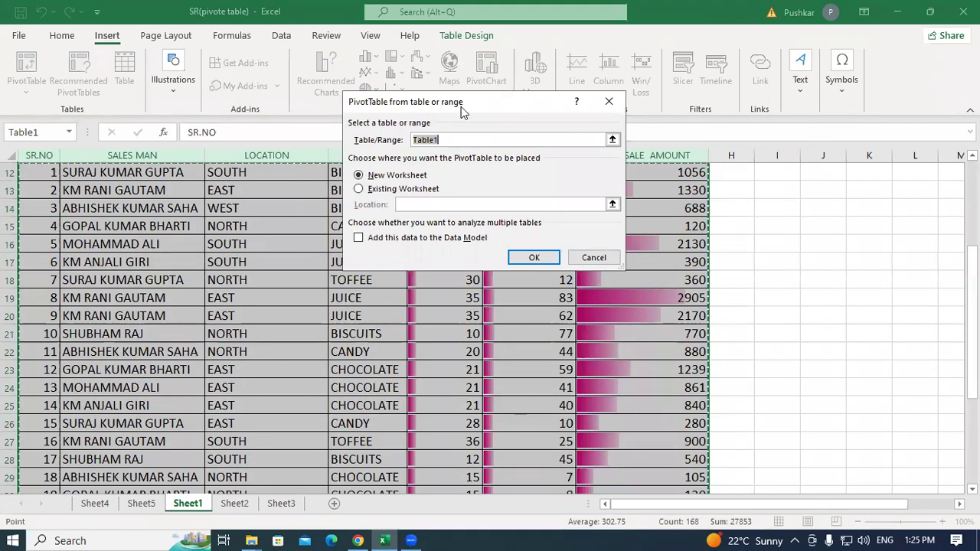
pyautogui.moveTo(461, 107); pyautogui.dragTo(432, 75)
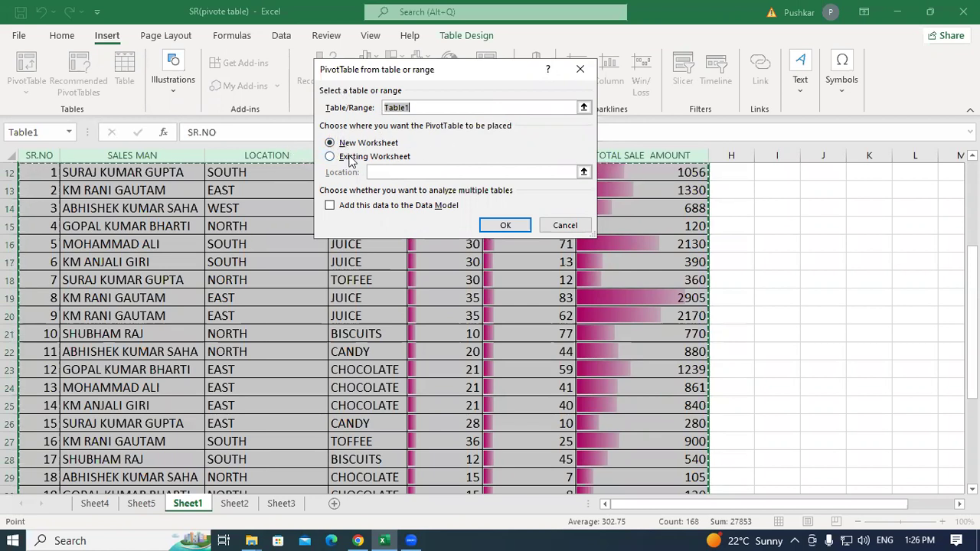
pyautogui.click(507, 226)
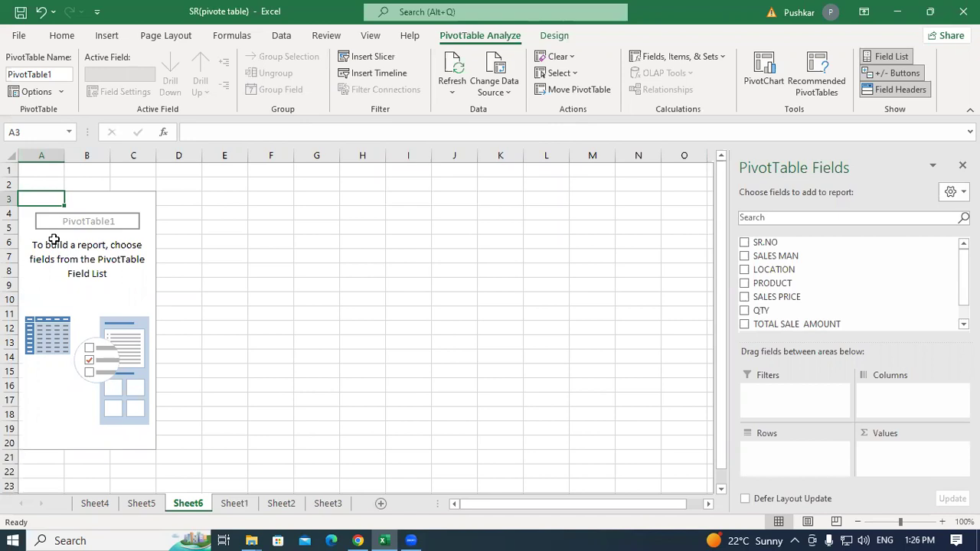
# Step: Add the SALES MAN field to the pivot table's rows and go through each salesman in the list
pyautogui.click(744, 256)
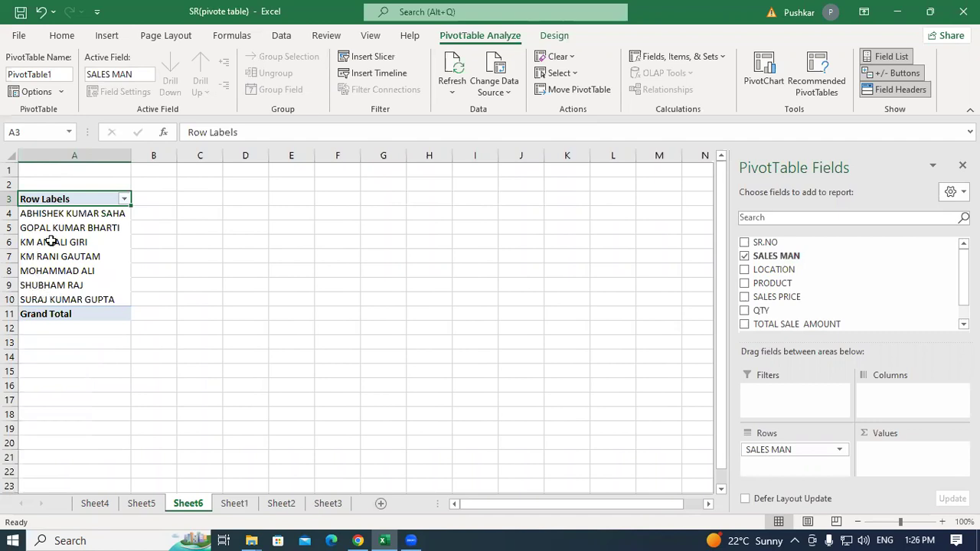
pyautogui.click(55, 215)
pyautogui.click(52, 226)
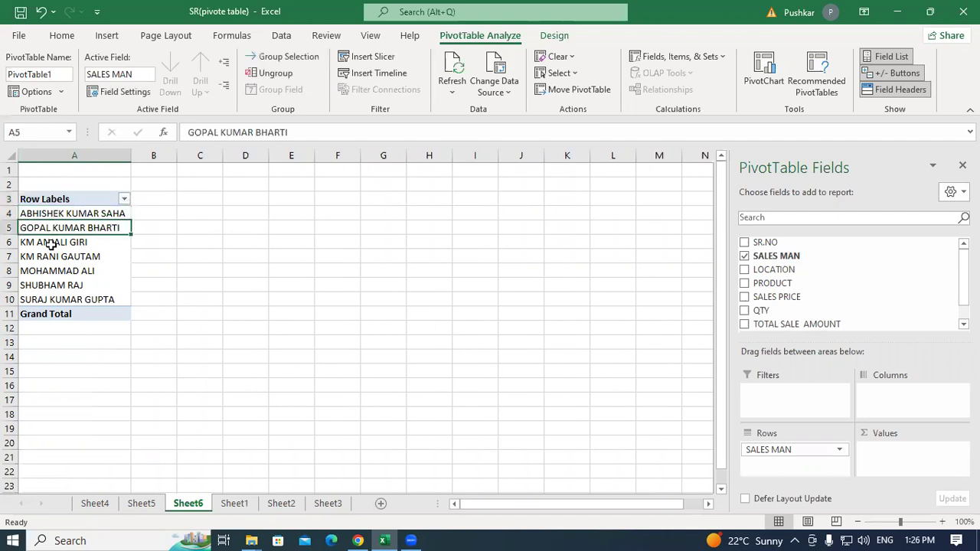
pyautogui.click(50, 242)
pyautogui.click(61, 260)
pyautogui.click(61, 270)
pyautogui.click(57, 286)
pyautogui.click(59, 300)
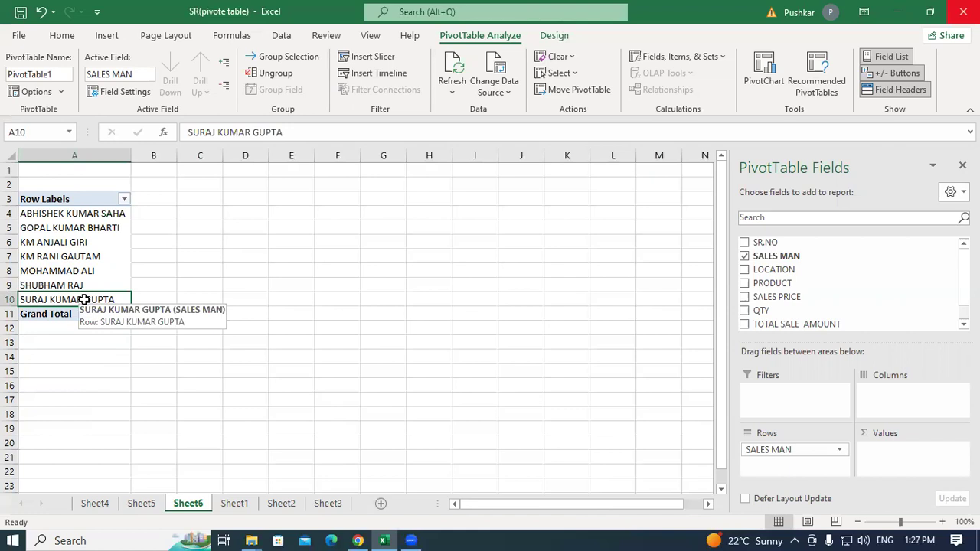
# Step: Select the salesman labels A4 to A10 in the pivot table and check how many unique entries there are
pyautogui.click(52, 284)
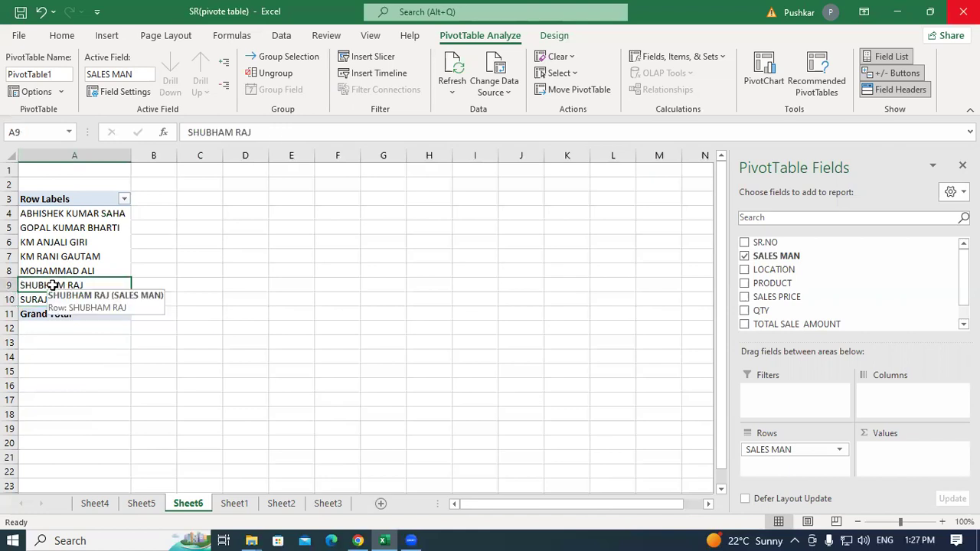
pyautogui.moveTo(65, 215); pyautogui.dragTo(69, 300)
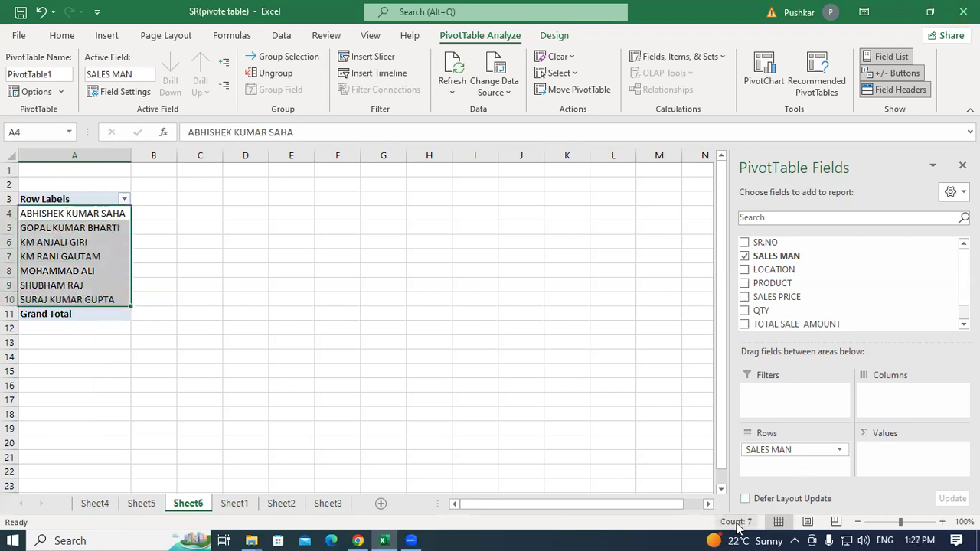
pyautogui.click(234, 281)
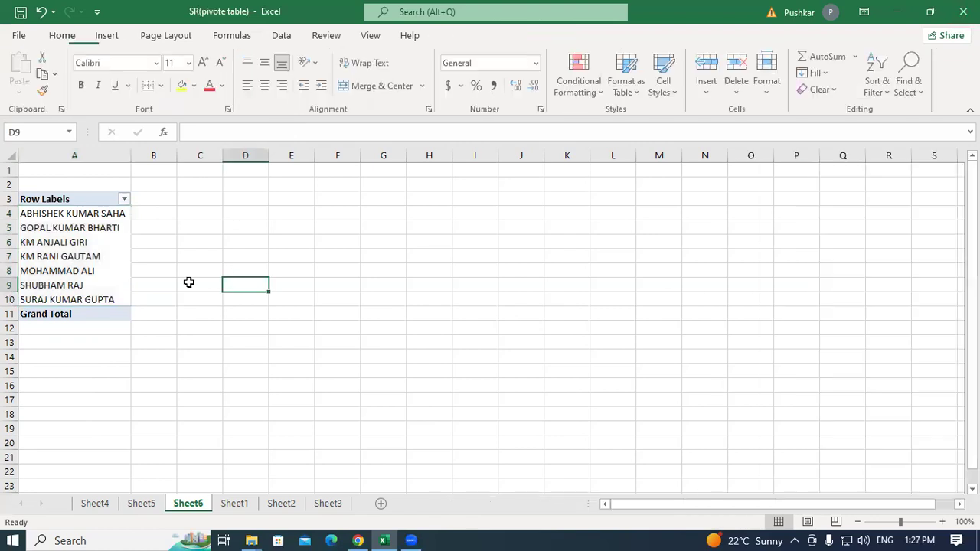
pyautogui.click(71, 213)
pyautogui.moveTo(71, 214); pyautogui.dragTo(75, 297)
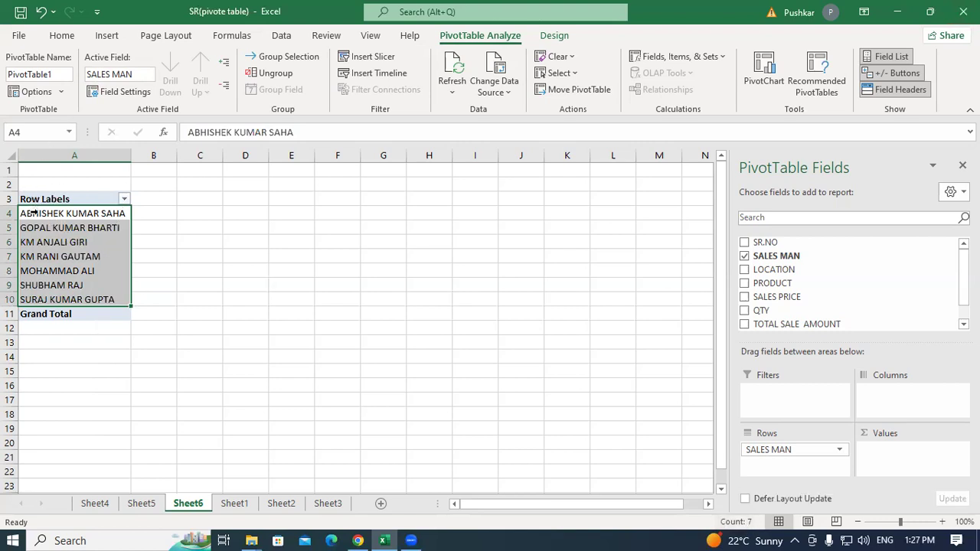
pyautogui.click(83, 215)
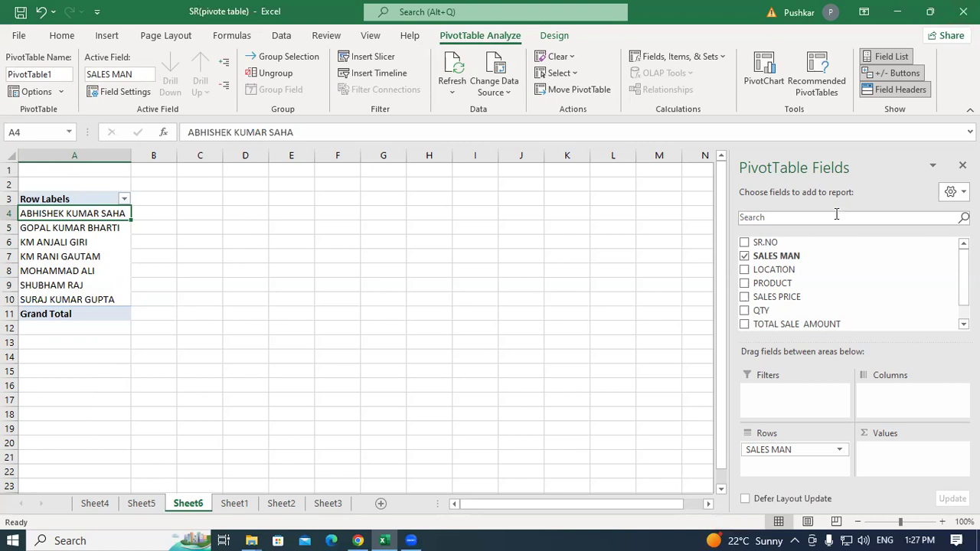
# Step: Add the LOCATION field beneath SALES MAN in the pivot rows and review each salesman's regions, consulting the Sheet1 source data
pyautogui.click(745, 272)
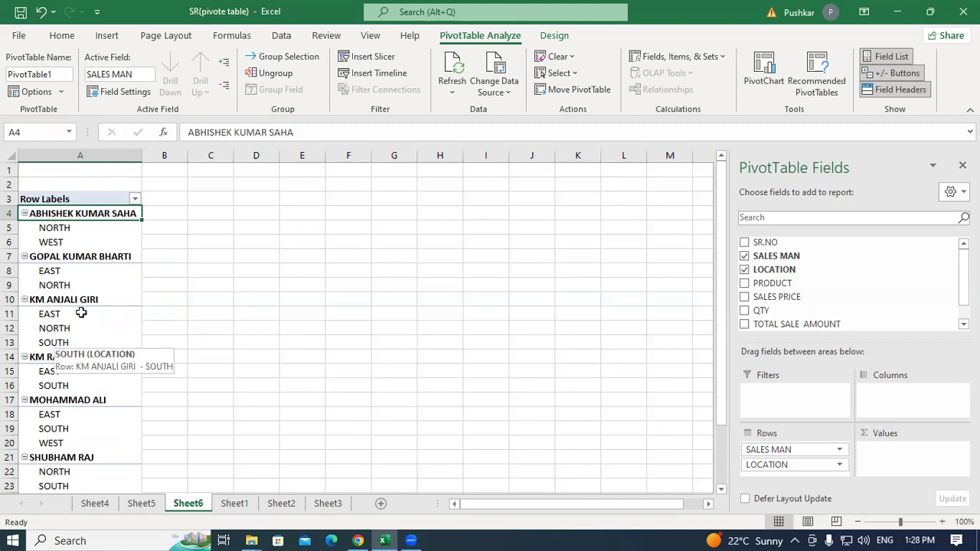
pyautogui.click(150, 506)
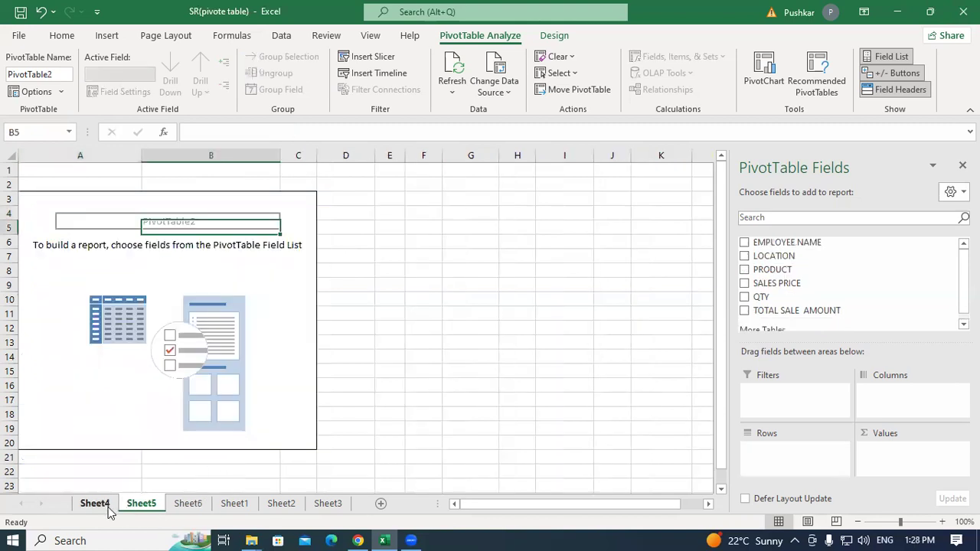
pyautogui.click(95, 504)
pyautogui.click(234, 503)
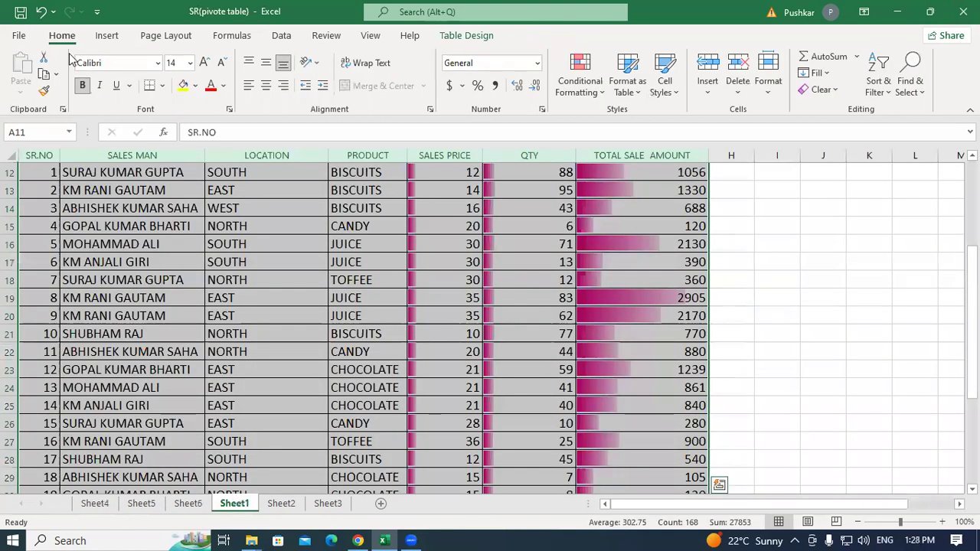
pyautogui.scroll(-3, 107, 238)
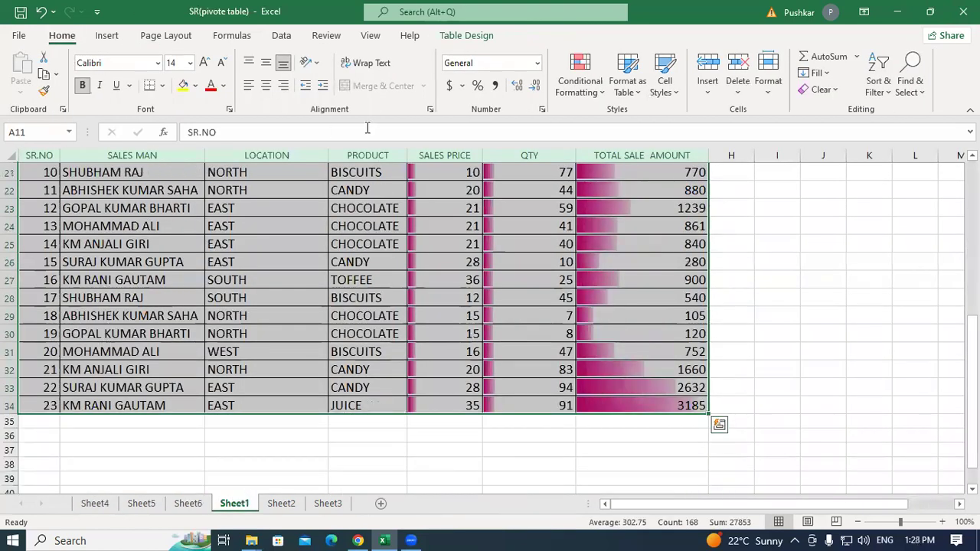
pyautogui.click(141, 505)
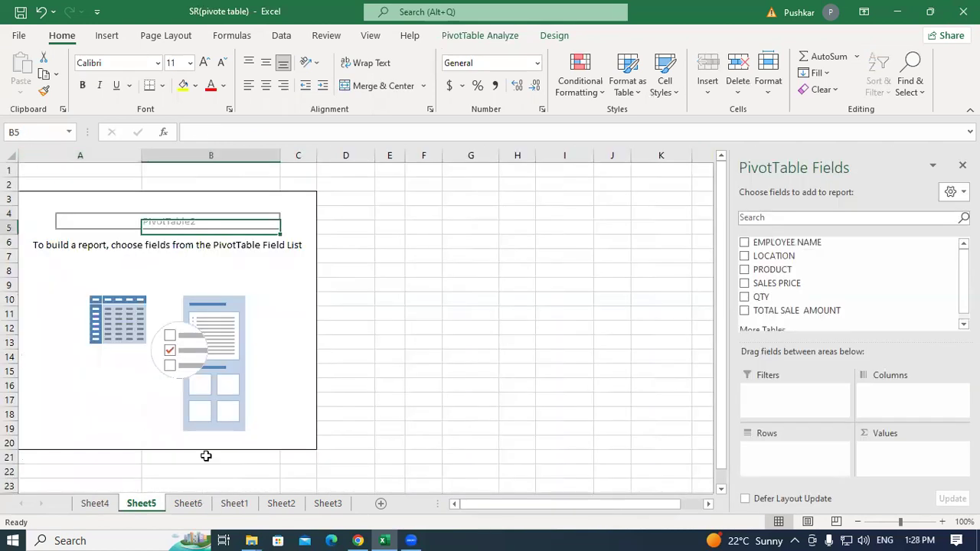
pyautogui.click(188, 503)
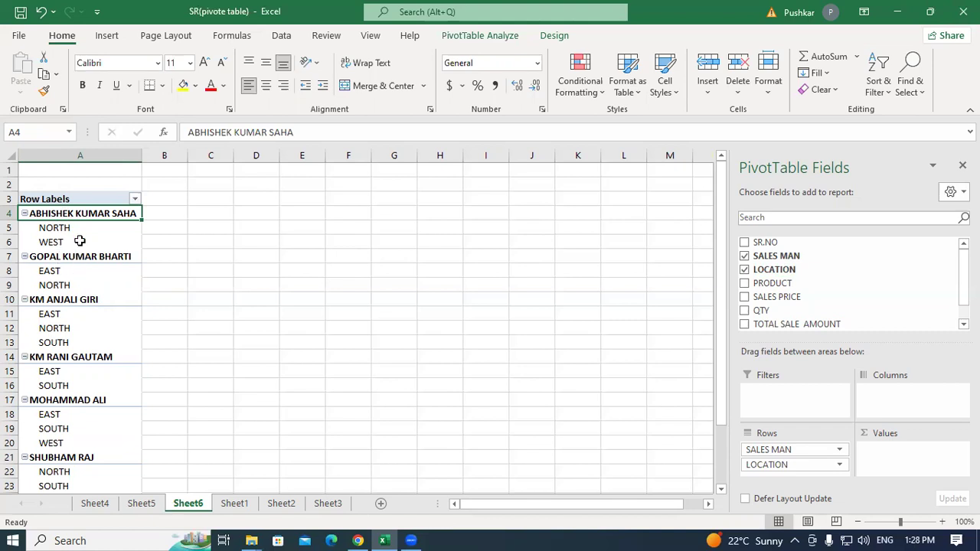
pyautogui.scroll(-3, 76, 233)
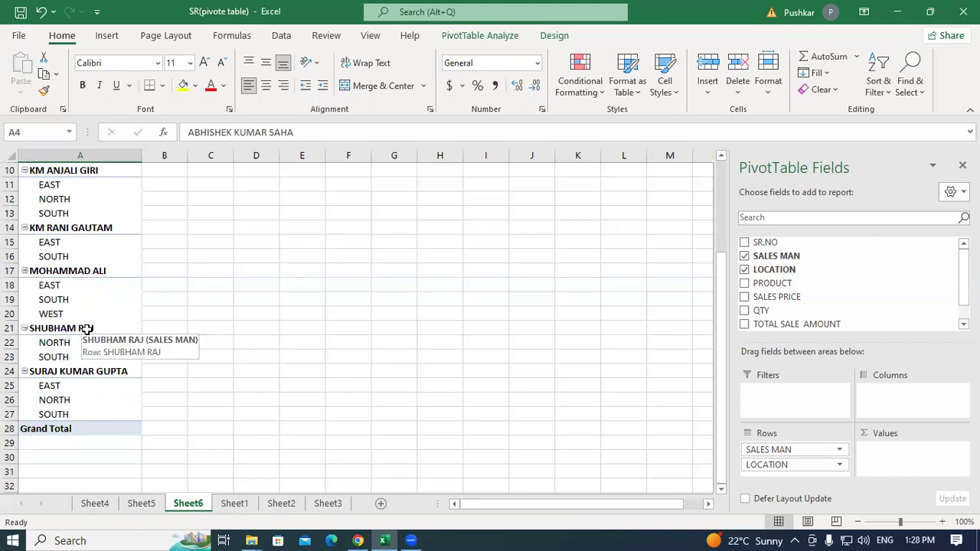
pyautogui.scroll(3, 86, 328)
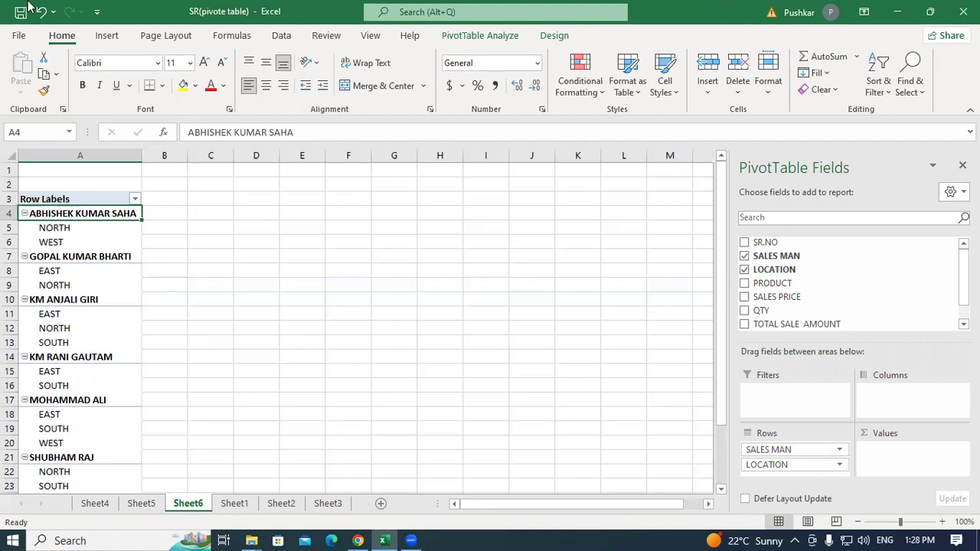
# Step: Add the PRODUCT field beneath LOCATION in the pivot rows and consult the product entries in the Sheet1 source data
pyautogui.click(745, 285)
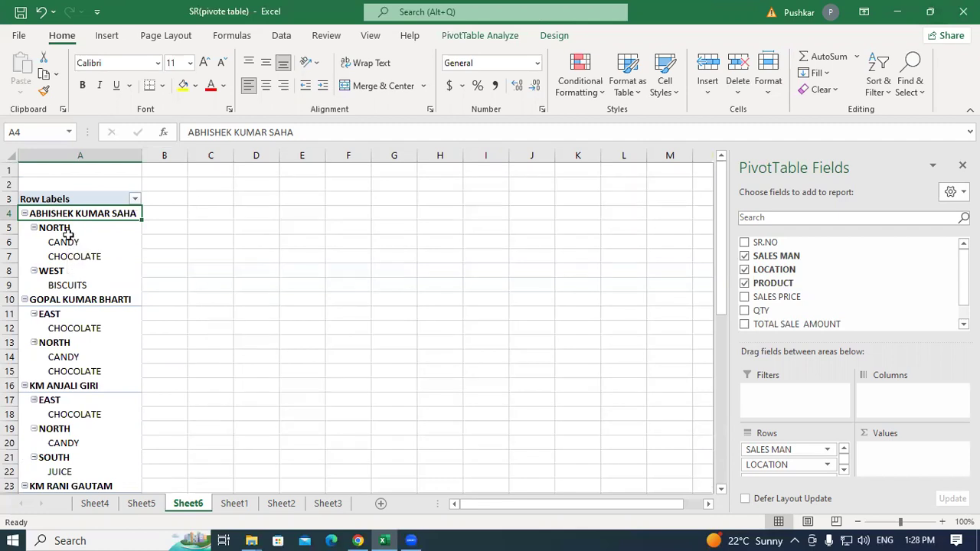
pyautogui.click(243, 507)
pyautogui.scroll(1, 146, 268)
pyautogui.scroll(2, 146, 268)
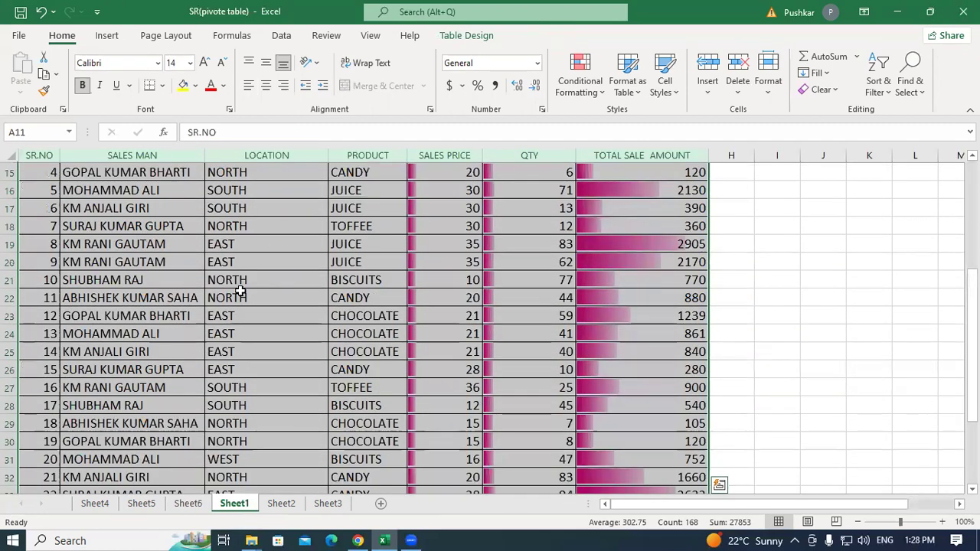
pyautogui.click(187, 503)
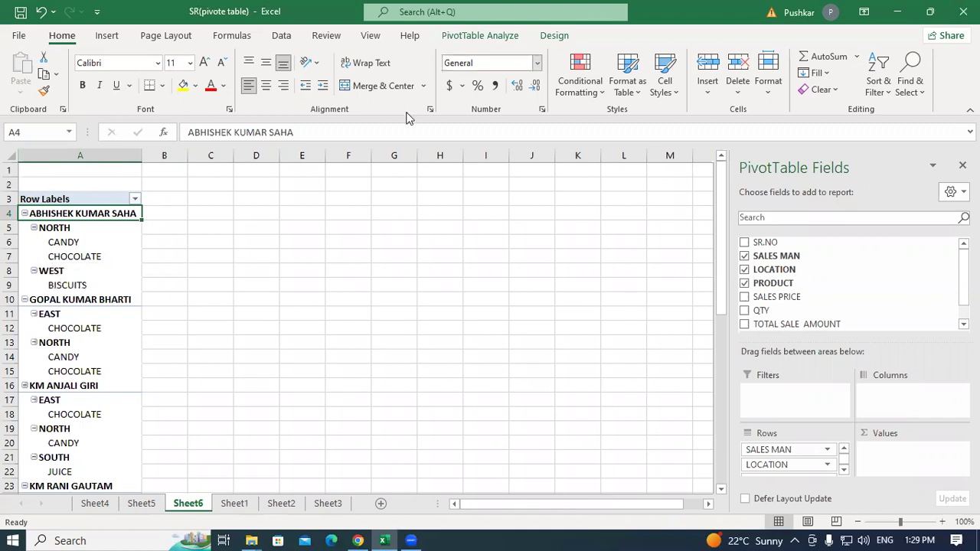
# Step: Add the TOTAL SALE AMOUNT field to the pivot values and compare the first salesman's NORTH and WEST amounts with the salesman's total
pyautogui.click(745, 324)
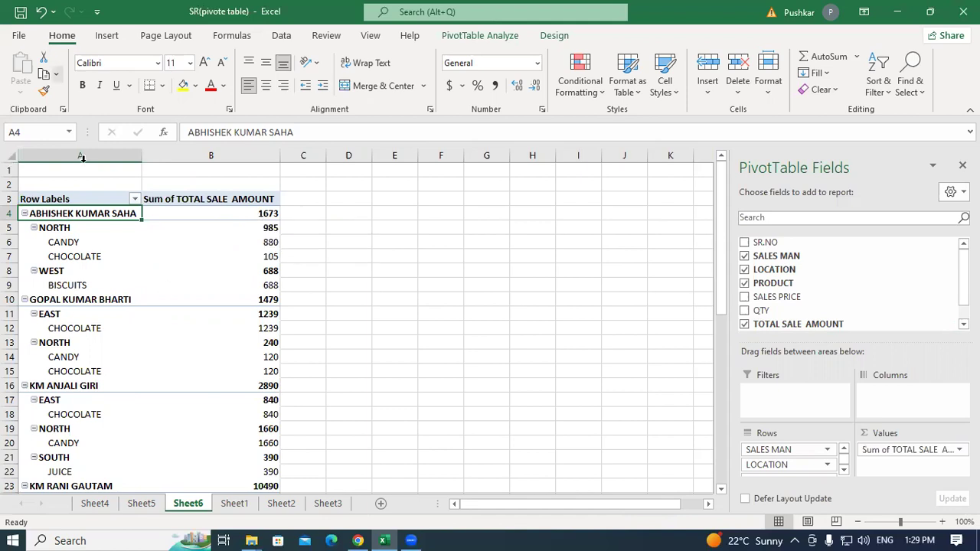
pyautogui.click(62, 229)
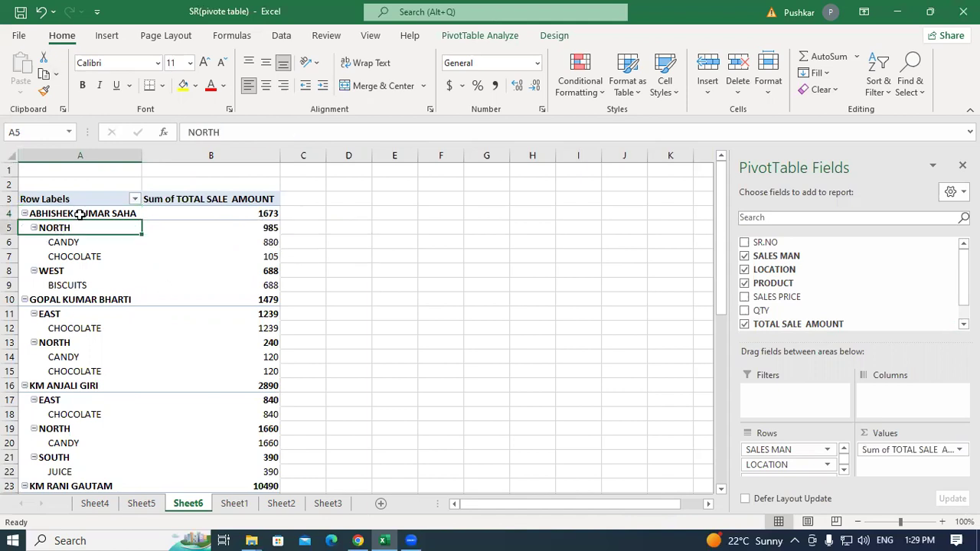
pyautogui.click(247, 225)
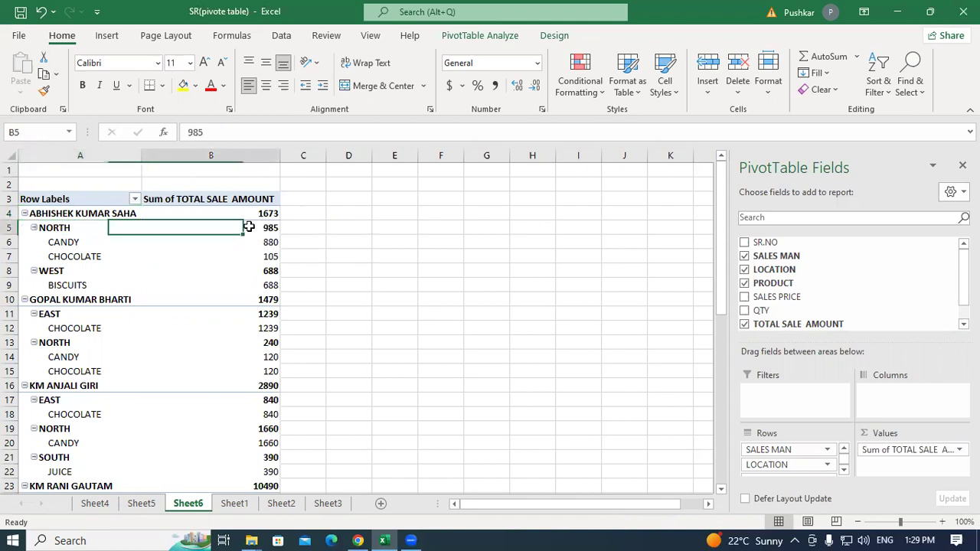
pyautogui.click(60, 271)
pyautogui.click(260, 272)
pyautogui.click(265, 228)
pyautogui.click(243, 212)
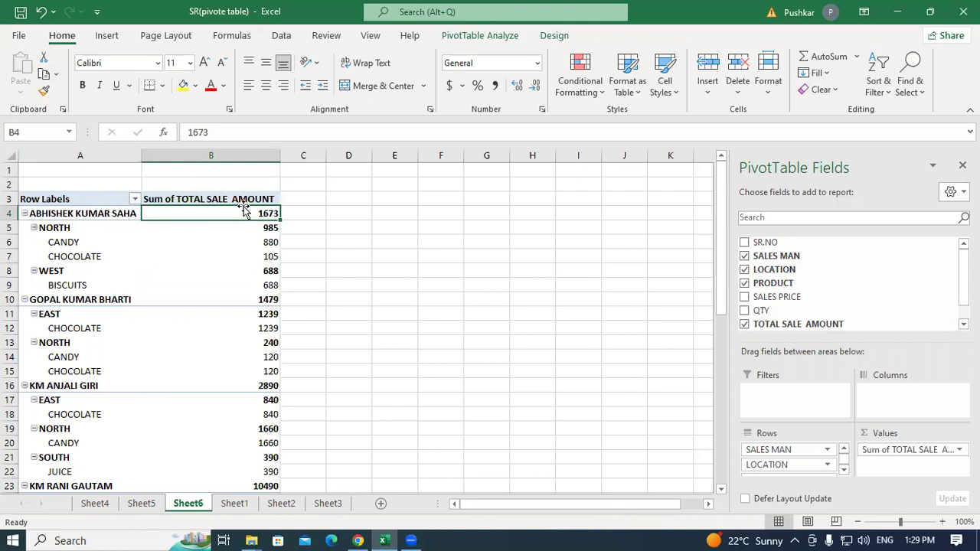
# Step: Go through the remaining salesmen in the pivot table, from row 10 down to row 41, and review their sales totals
pyautogui.click(94, 298)
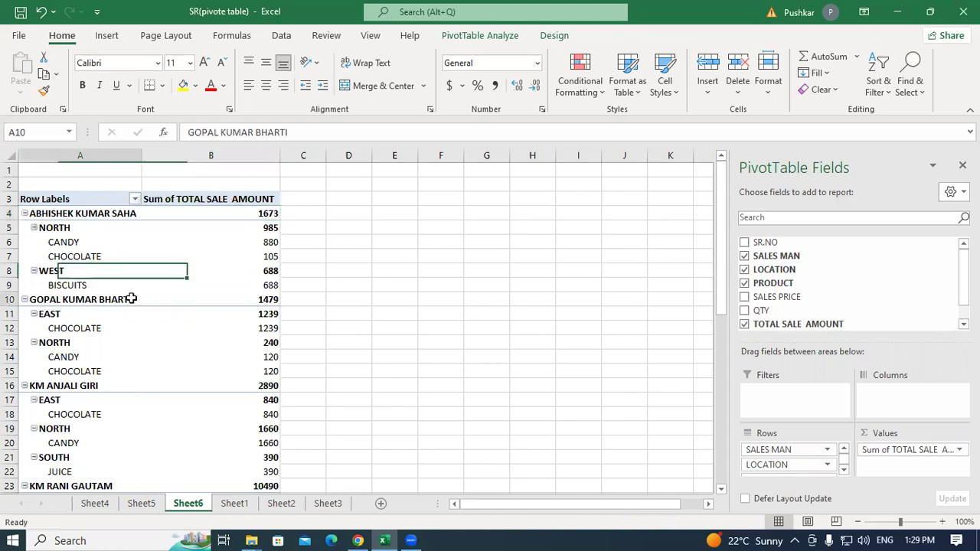
pyautogui.click(260, 300)
pyautogui.scroll(-1, 122, 375)
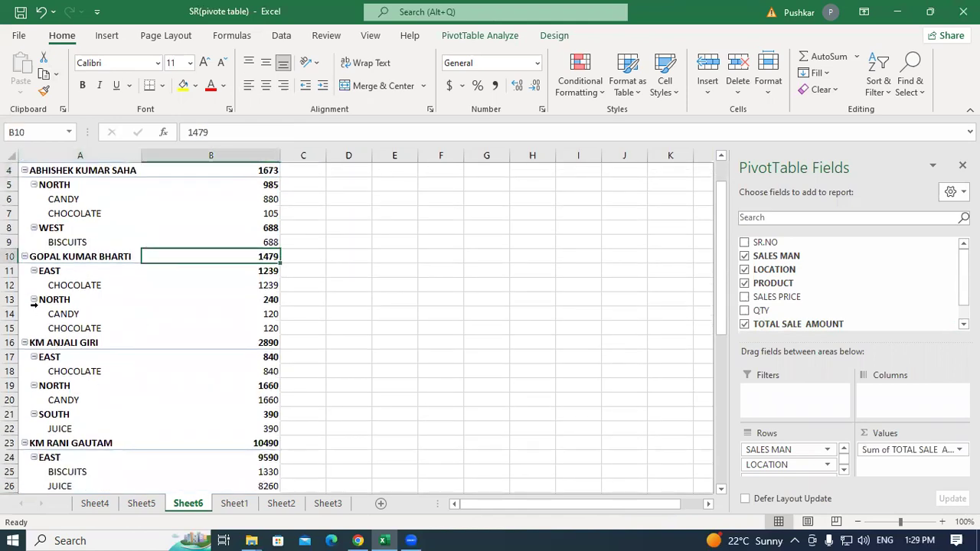
pyautogui.click(70, 342)
pyautogui.scroll(-2, 153, 360)
pyautogui.click(100, 357)
pyautogui.scroll(-2, 204, 358)
pyautogui.click(113, 358)
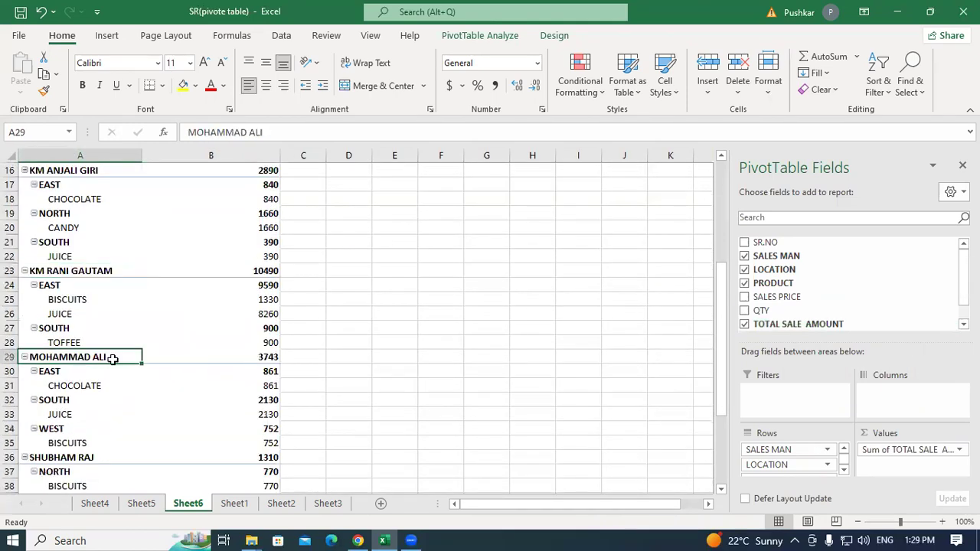
pyautogui.scroll(-2, 192, 367)
pyautogui.click(55, 375)
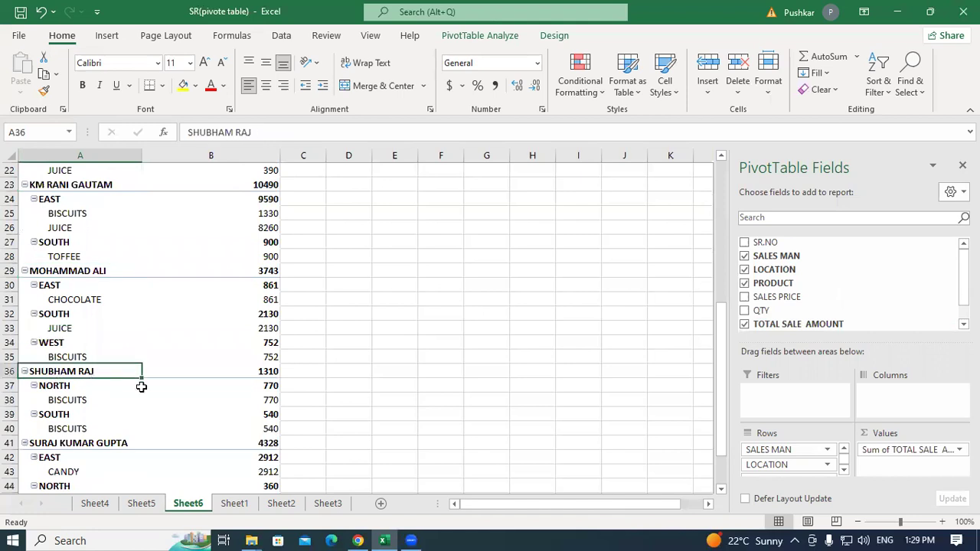
pyautogui.scroll(-1, 168, 394)
pyautogui.click(72, 400)
pyautogui.scroll(-2, 354, 383)
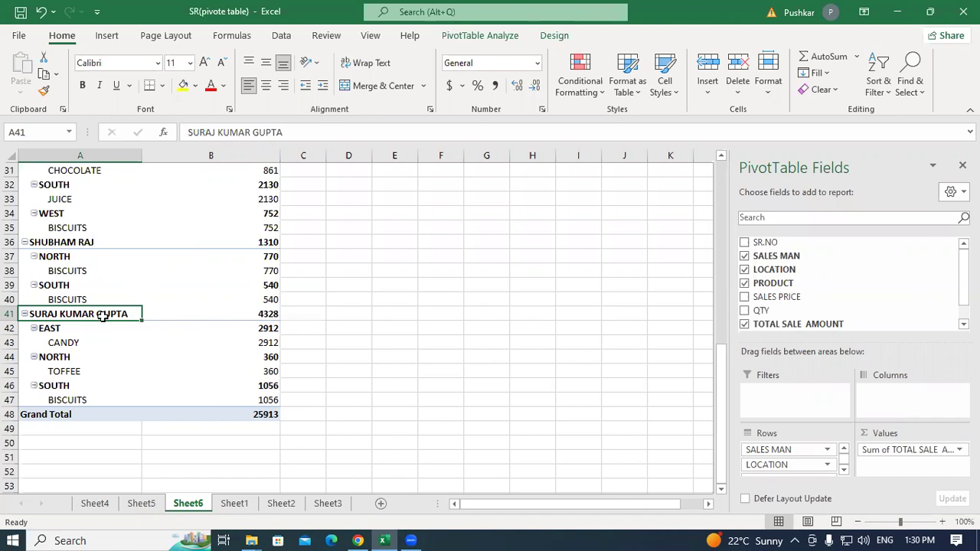
# Step: Compare the total of the last salesman in row 41 with that salesman's EAST, NORTH and SOUTH sales amounts
pyautogui.click(250, 314)
pyautogui.click(123, 314)
pyautogui.click(227, 316)
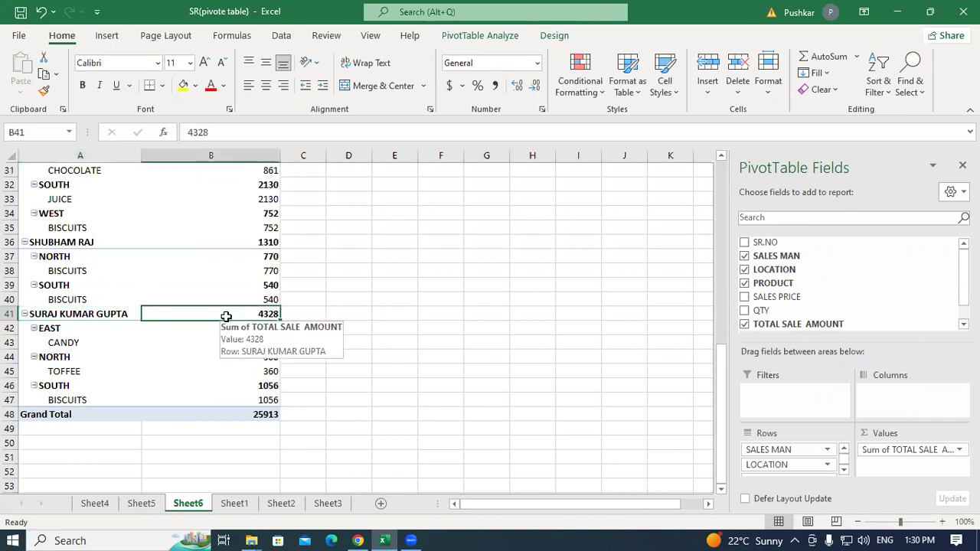
pyautogui.click(50, 329)
pyautogui.click(264, 331)
pyautogui.click(259, 308)
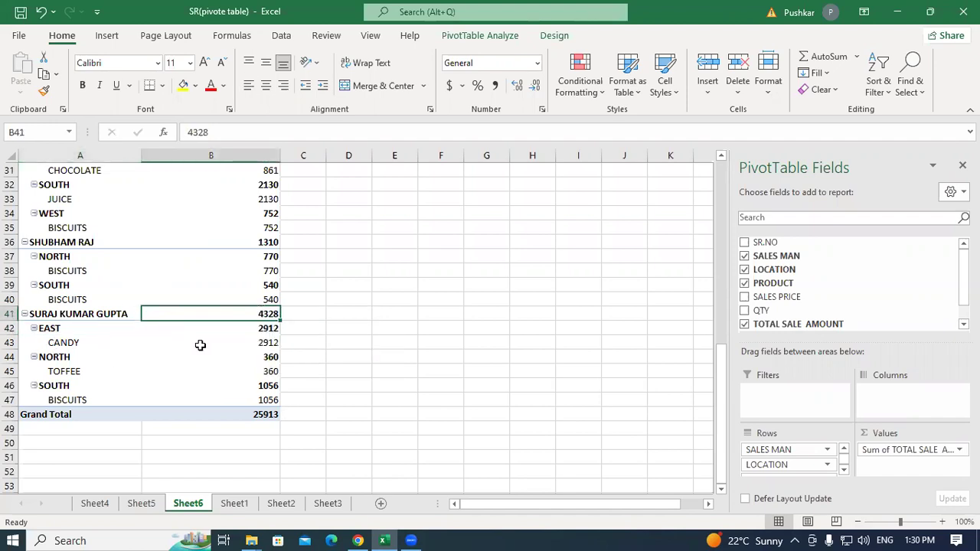
pyautogui.moveTo(200, 345)
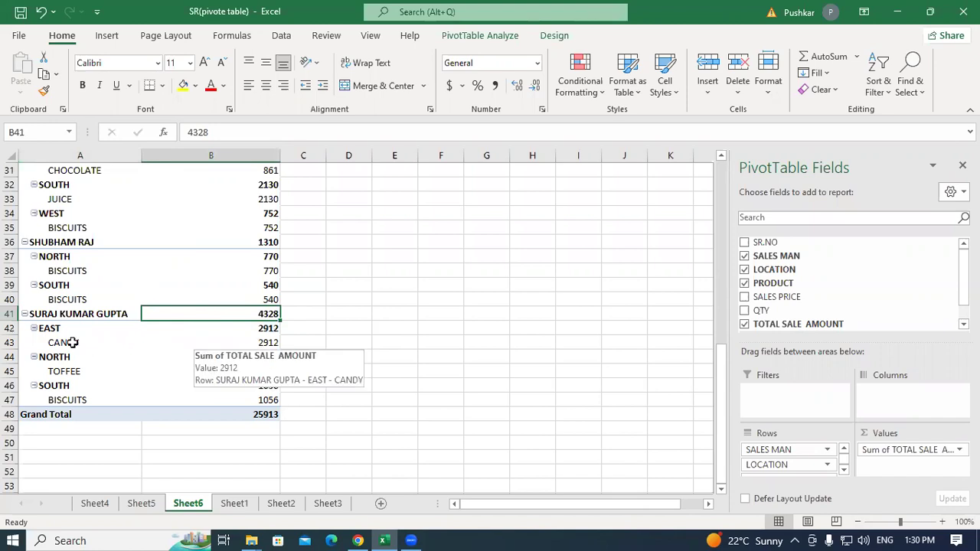
pyautogui.click(52, 328)
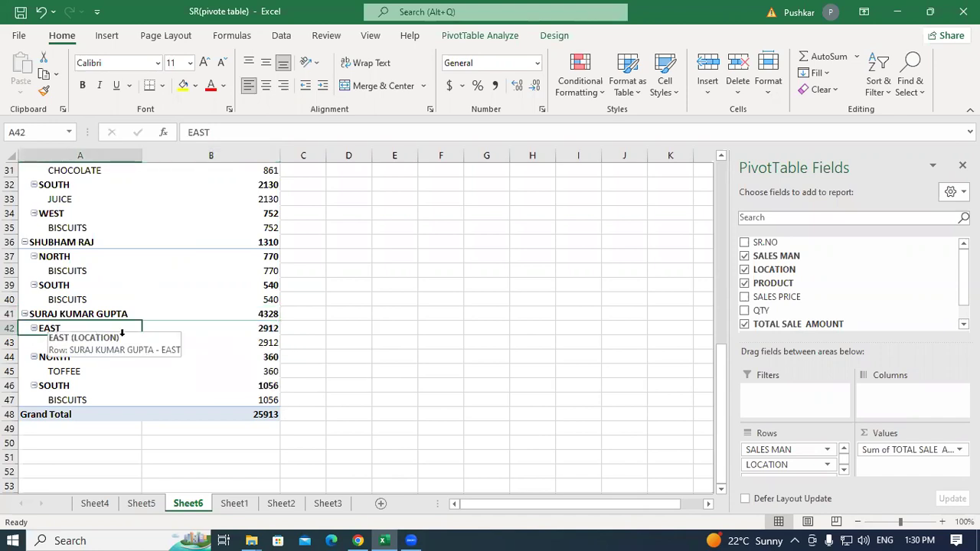
pyautogui.click(263, 329)
pyautogui.click(54, 360)
pyautogui.click(253, 359)
pyautogui.click(66, 385)
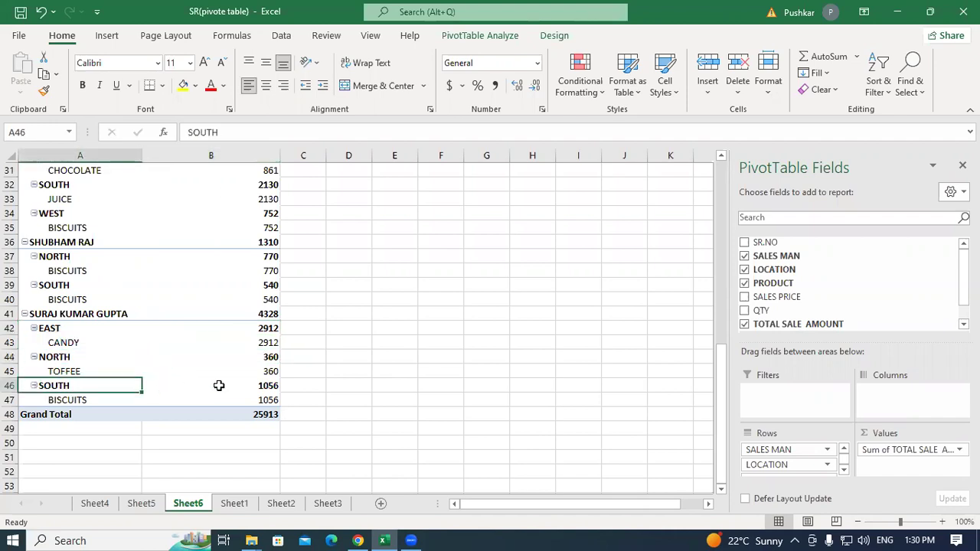
pyautogui.click(261, 385)
pyautogui.click(255, 310)
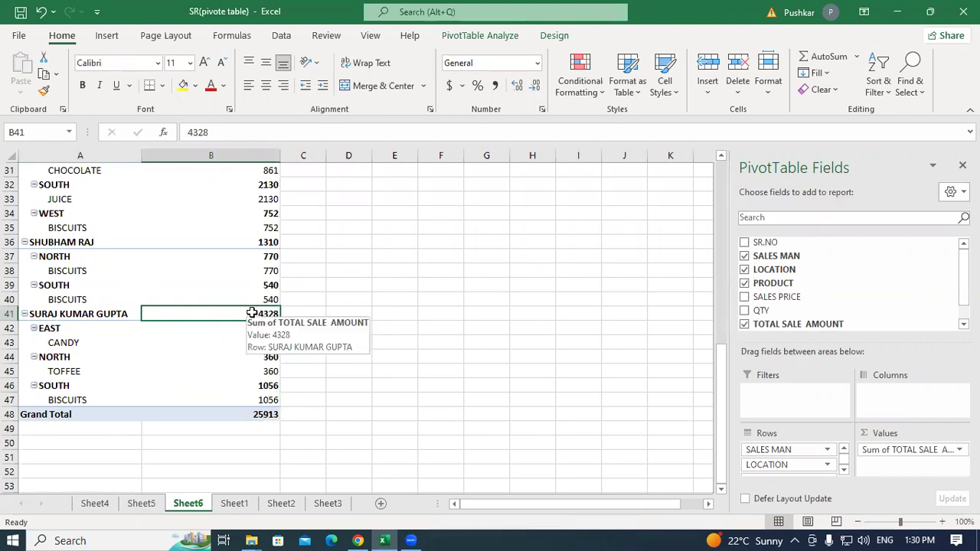
pyautogui.click(56, 330)
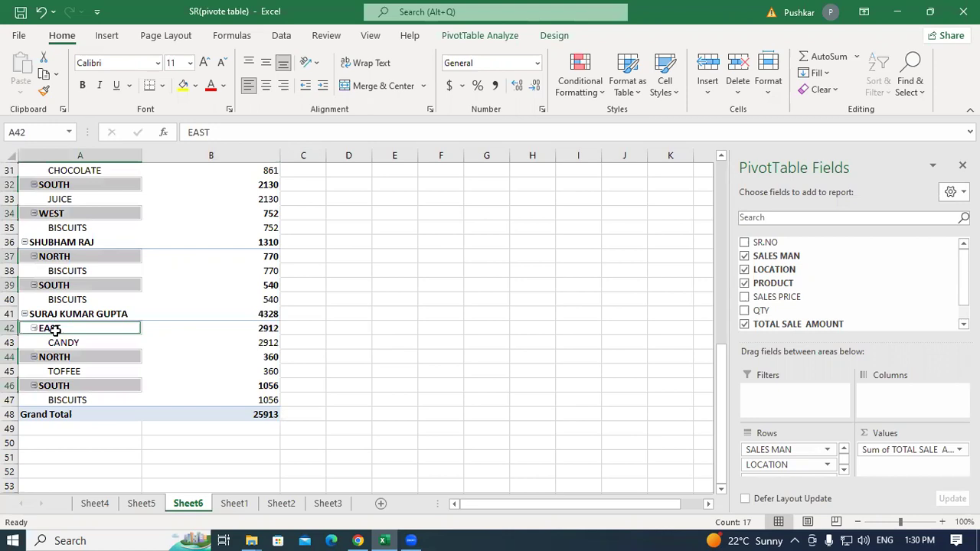
pyautogui.click(192, 337)
pyautogui.click(126, 332)
pyautogui.click(102, 357)
pyautogui.click(60, 386)
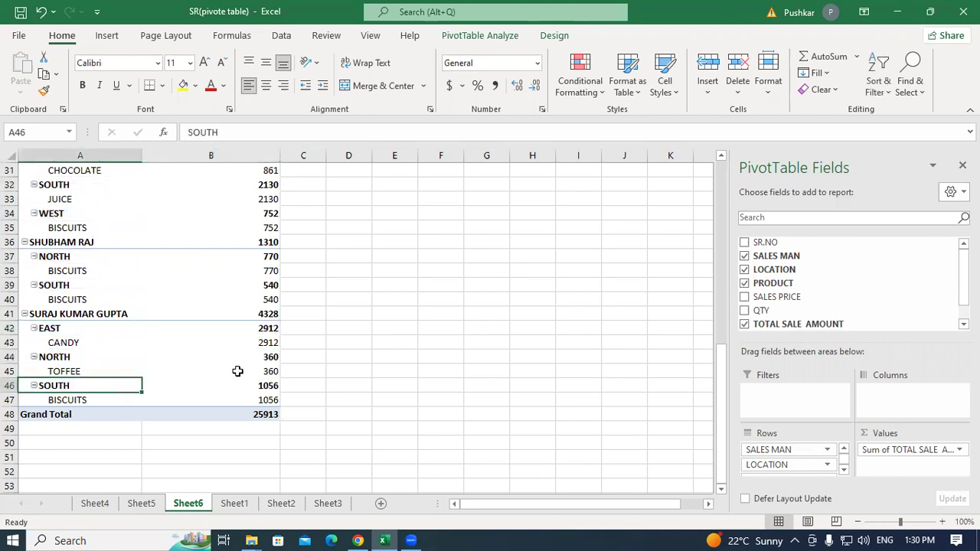
pyautogui.click(247, 311)
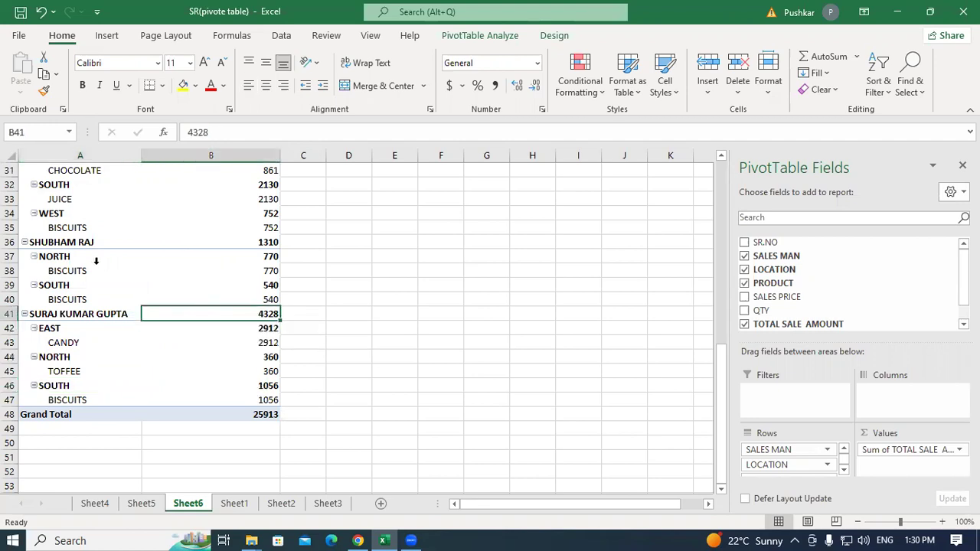
# Step: Compare the row 36 salesman's total with the NORTH and SOUTH amounts beneath it, and check the pivot table's Grand Total
pyautogui.click(58, 243)
pyautogui.click(258, 243)
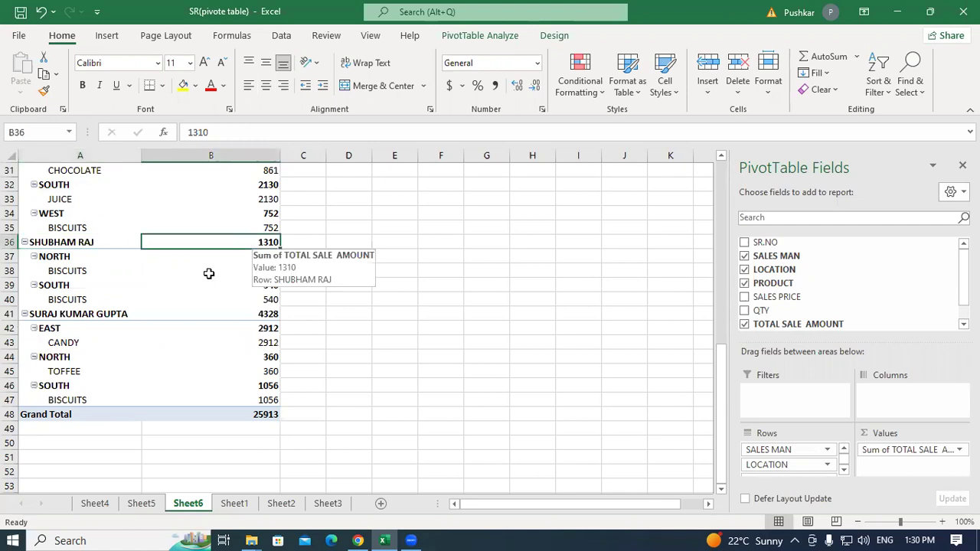
pyautogui.click(267, 257)
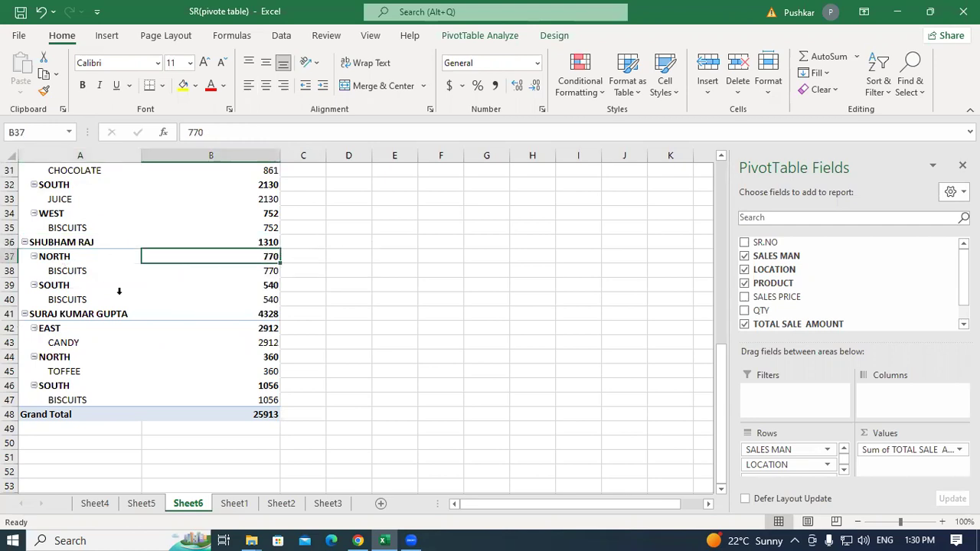
pyautogui.click(262, 284)
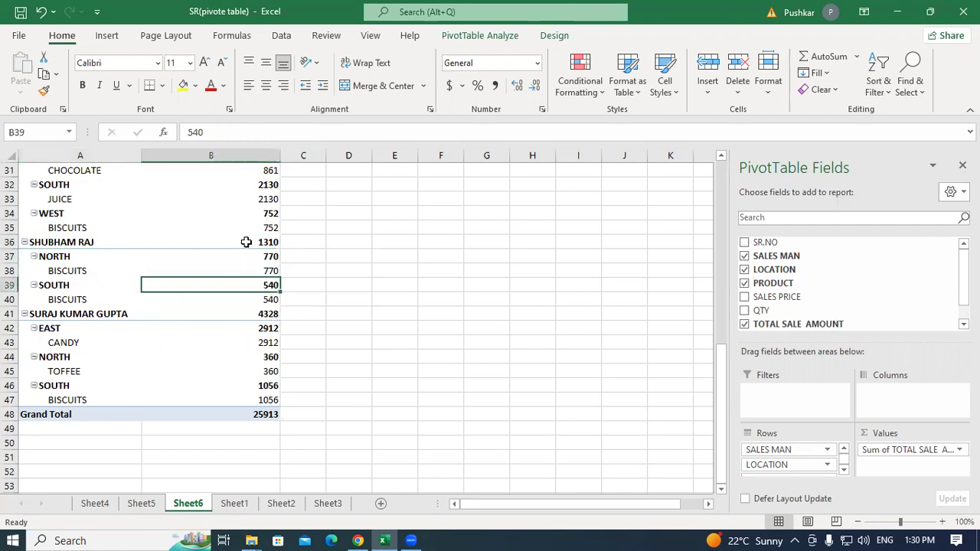
pyautogui.click(259, 245)
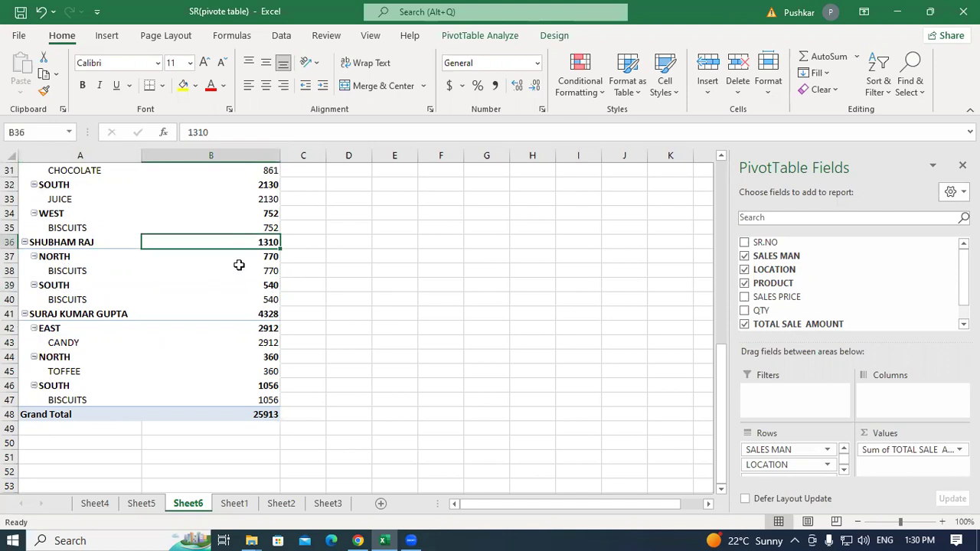
pyautogui.moveTo(260, 240)
pyautogui.scroll(-1, 249, 432)
pyautogui.scroll(-2, 248, 432)
pyautogui.moveTo(249, 334)
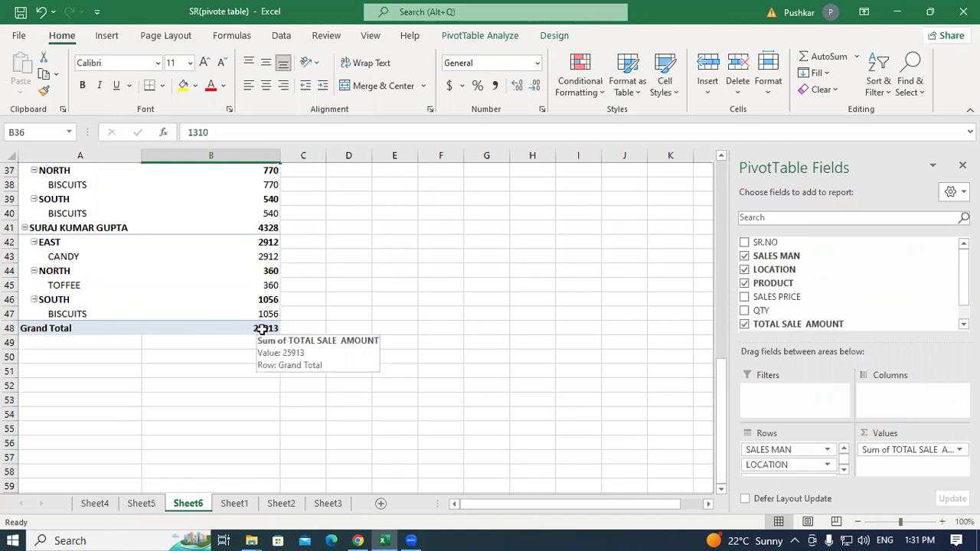
pyautogui.scroll(11, 262, 329)
pyautogui.scroll(1, 191, 213)
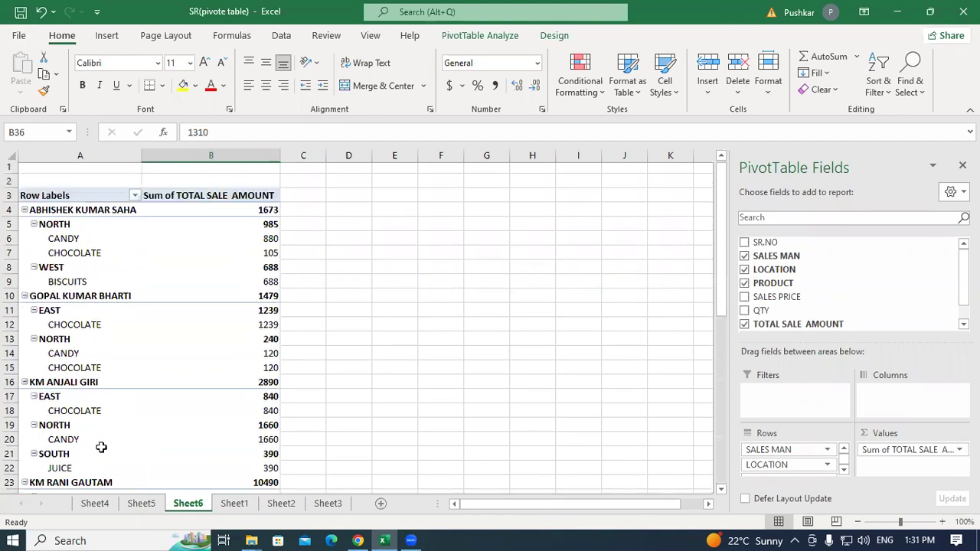
# Step: Total the sale amounts in cell G35 of Sheet1 with =SUM(Table1[TOTAL SALE AMOUNT]) to verify the pivot's Grand Total
pyautogui.click(235, 504)
pyautogui.scroll(-3, 689, 260)
pyautogui.scroll(8, 696, 230)
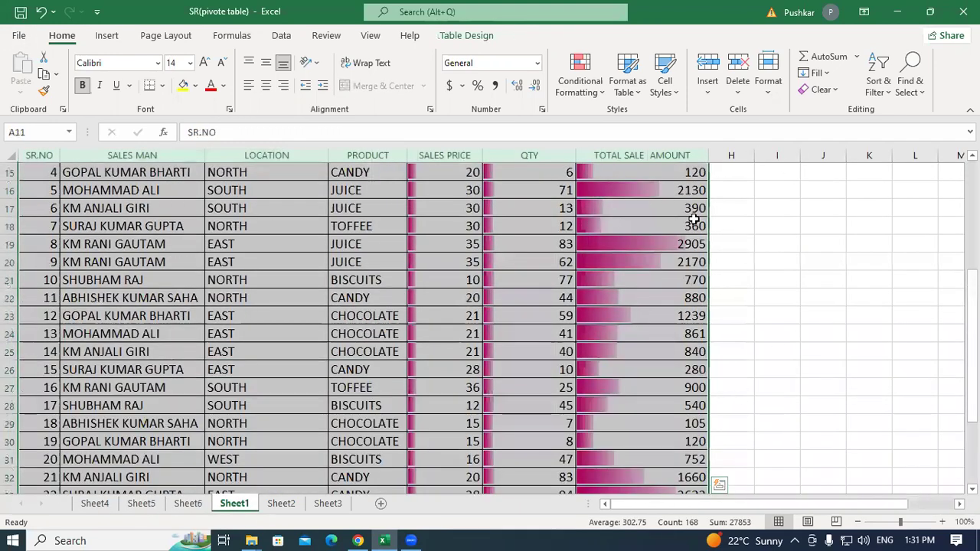
pyautogui.scroll(-5, 676, 357)
pyautogui.scroll(-4, 676, 358)
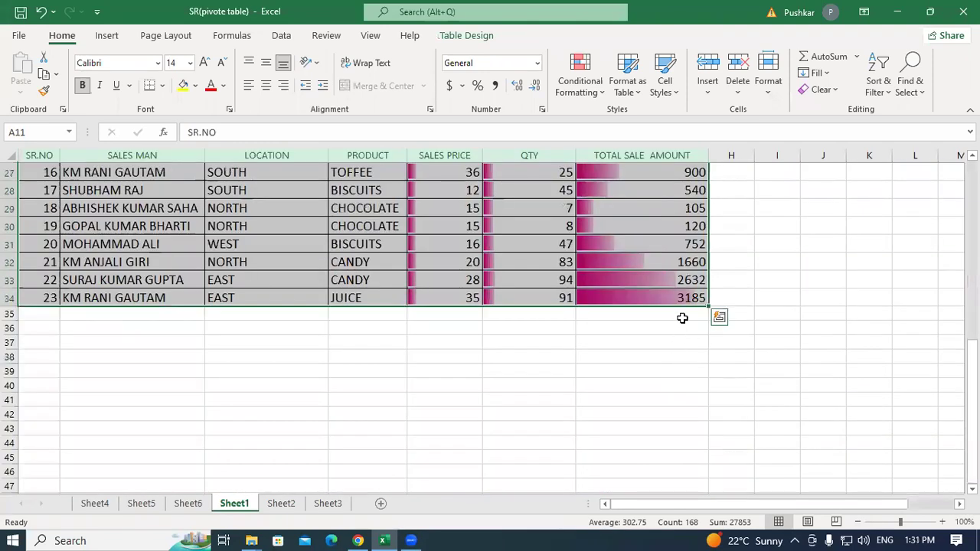
pyautogui.click(682, 310)
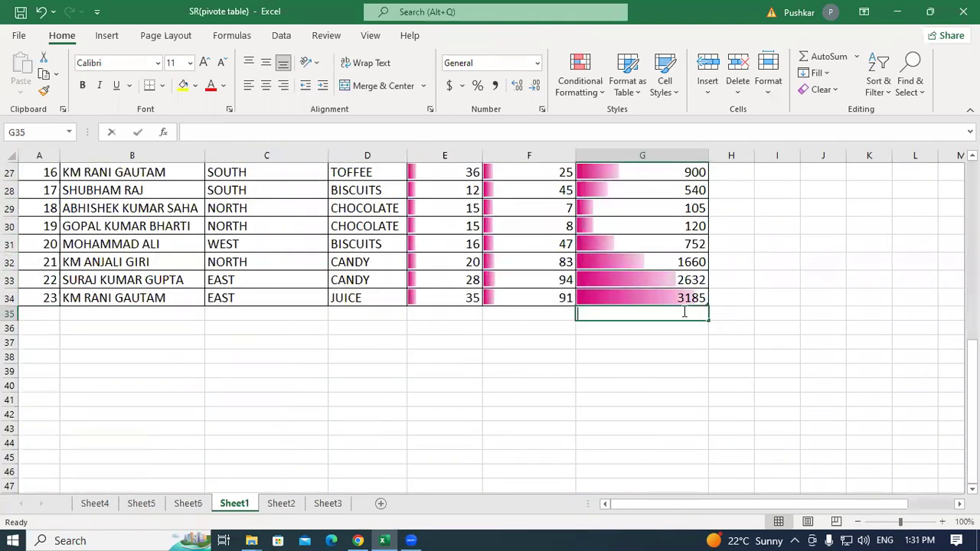
pyautogui.write('=SUM')
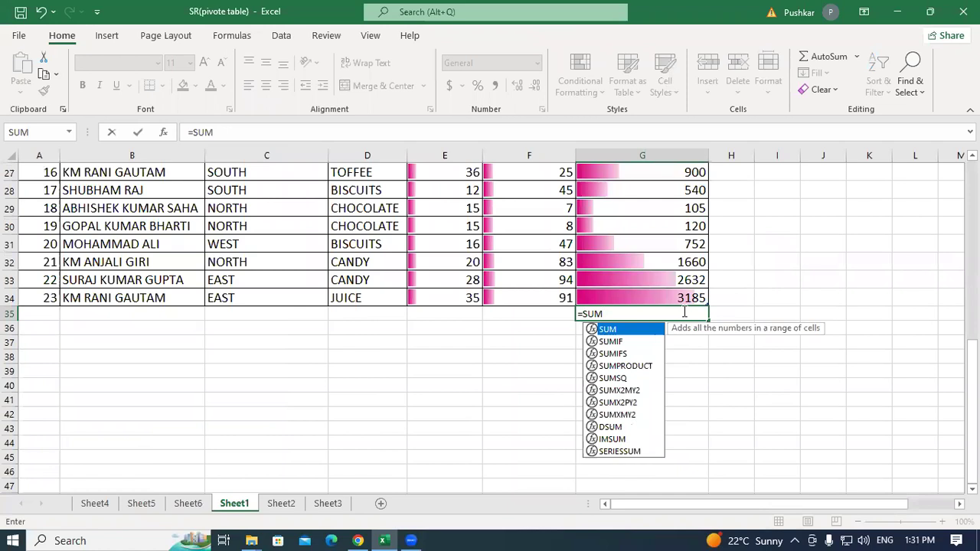
pyautogui.write('(')
pyautogui.scroll(5, 682, 311)
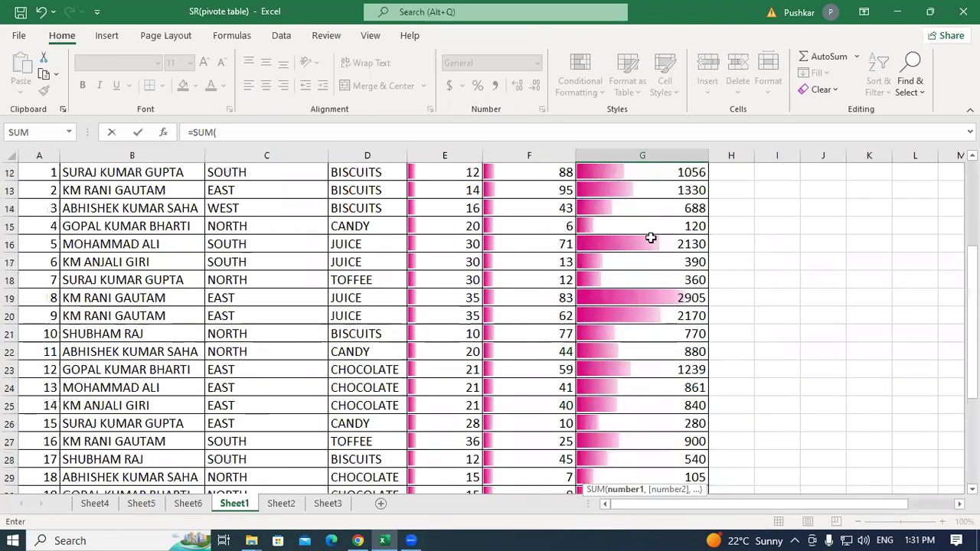
pyautogui.scroll(1, 650, 238)
pyautogui.moveTo(637, 263); pyautogui.dragTo(724, 436)
pyautogui.scroll(-2, 807, 380)
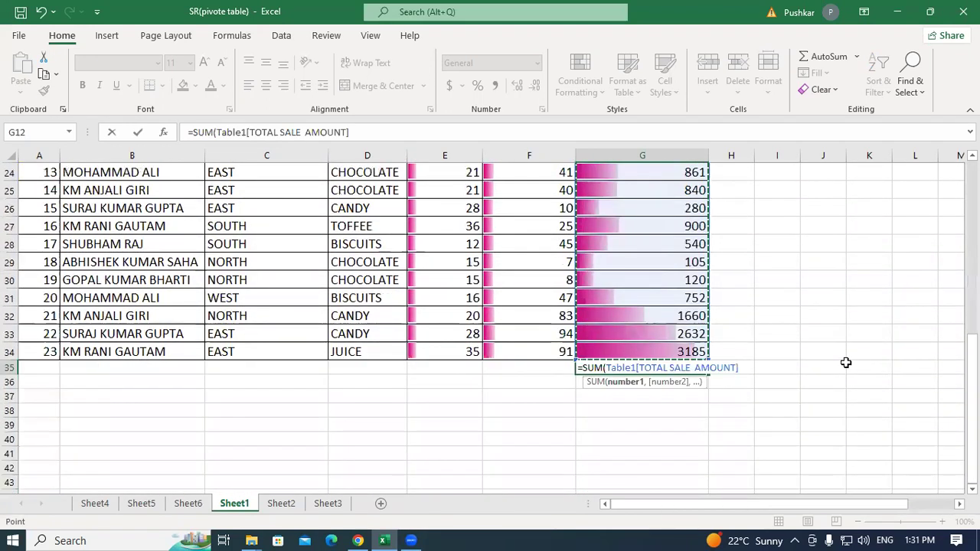
pyautogui.write(')')
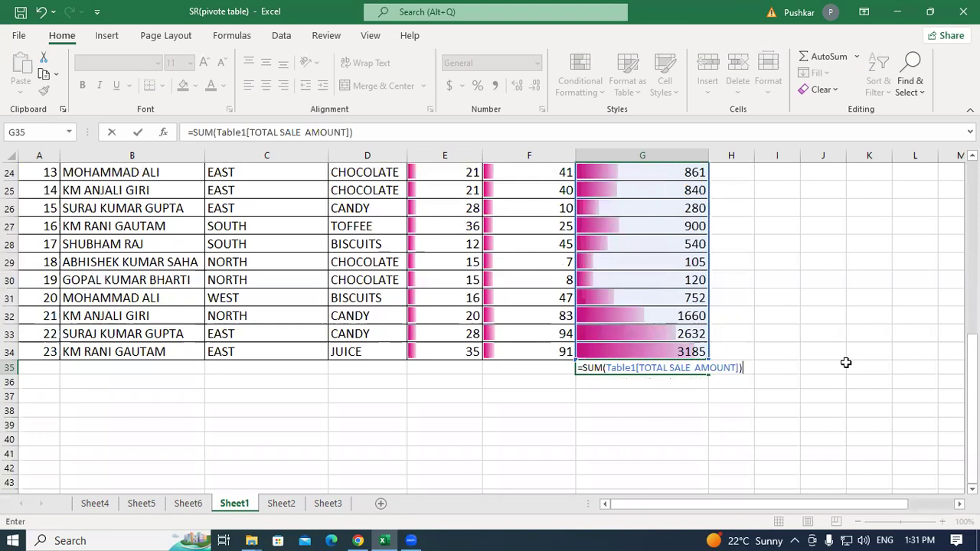
pyautogui.press('Return')
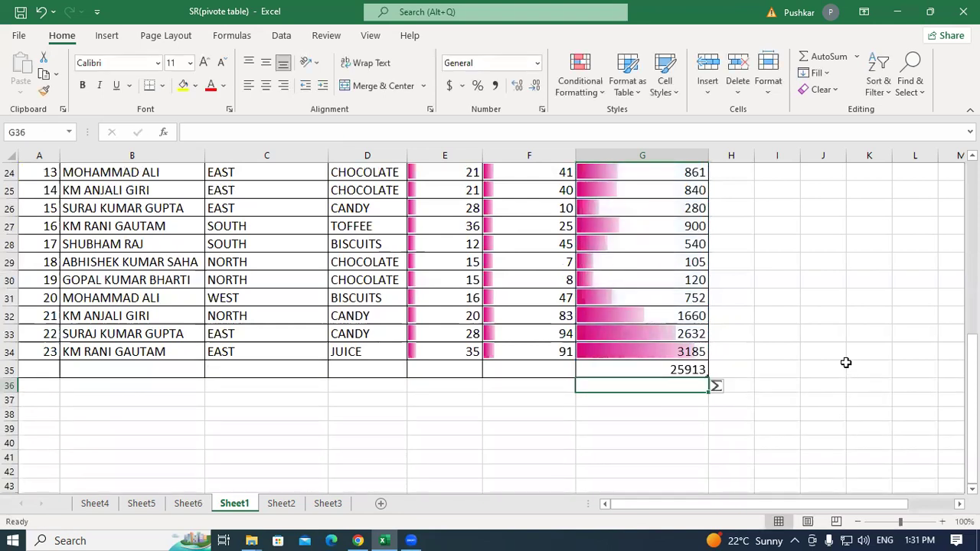
# Step: Compare the sale amount total in cell G35 of Sheet1 with the pivot table's Grand Total on Sheet6
pyautogui.click(607, 368)
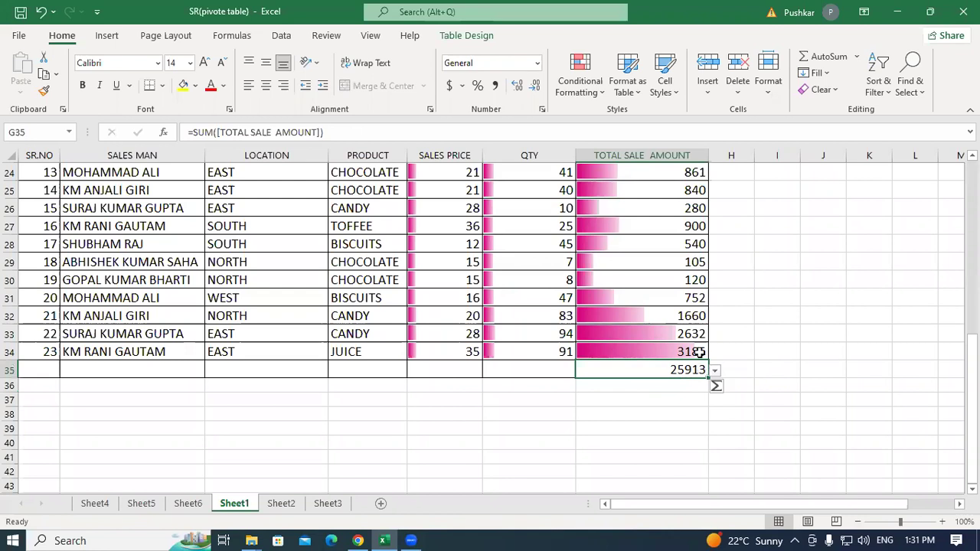
pyautogui.click(187, 503)
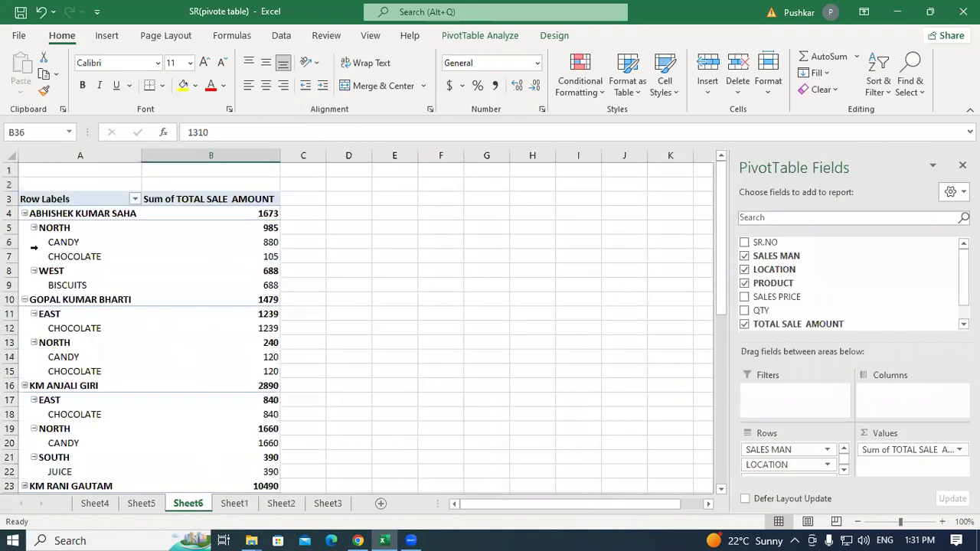
pyautogui.scroll(-12, 136, 301)
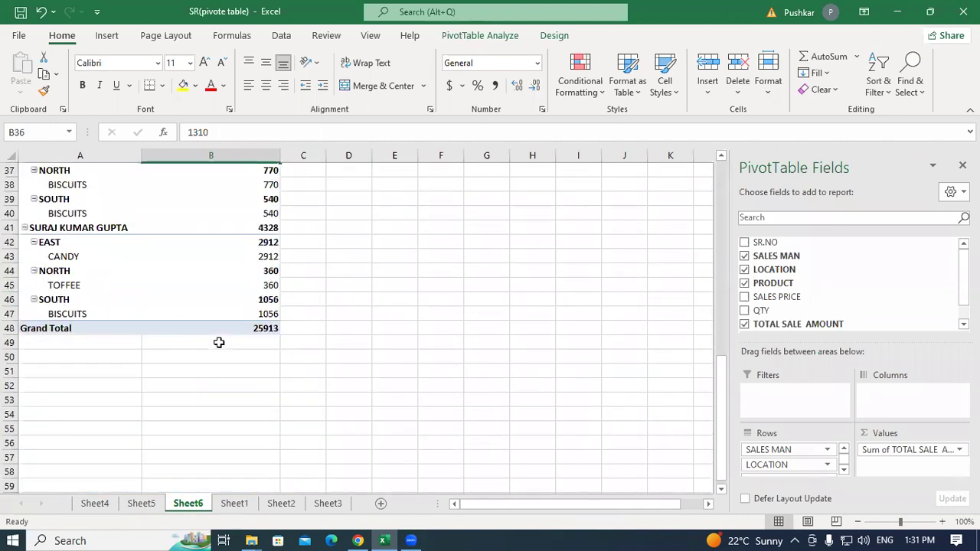
pyautogui.click(235, 326)
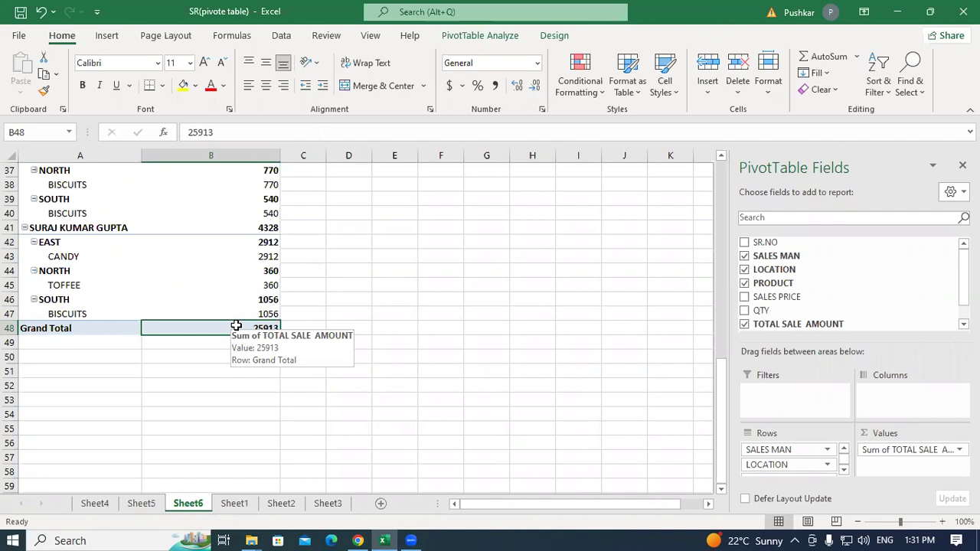
pyautogui.scroll(12, 193, 270)
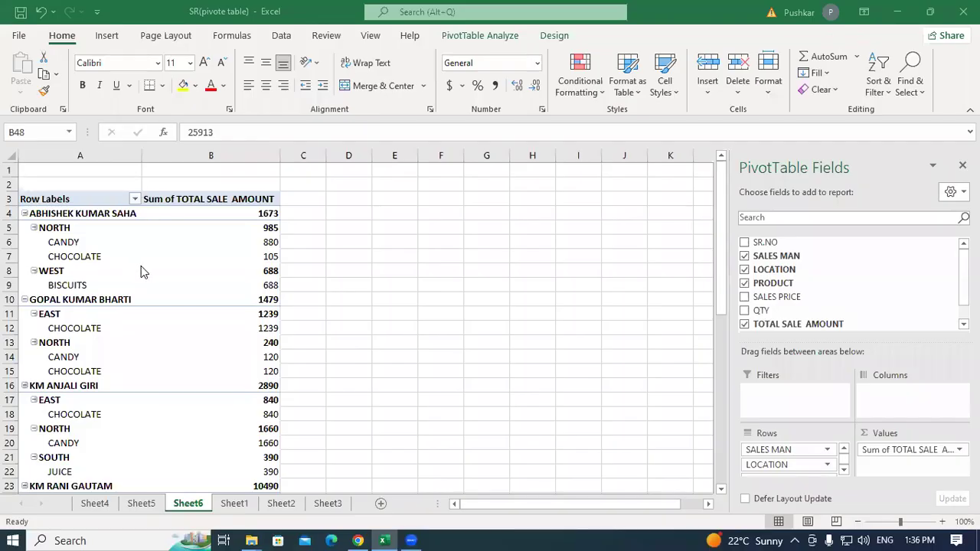
# Step: Filter the pivot table's Row Labels by SALES MAN so that only the last salesman in the list is shown
pyautogui.click(131, 230)
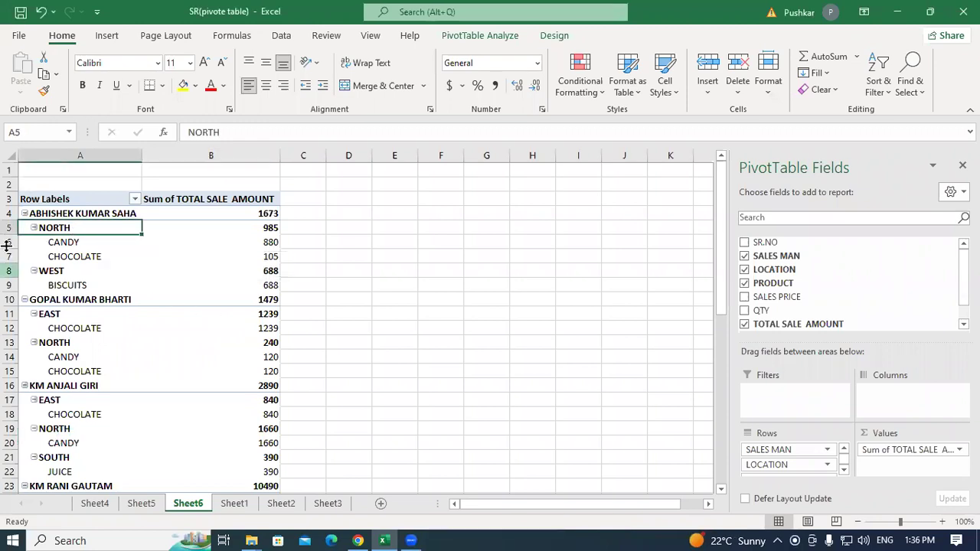
pyautogui.click(69, 197)
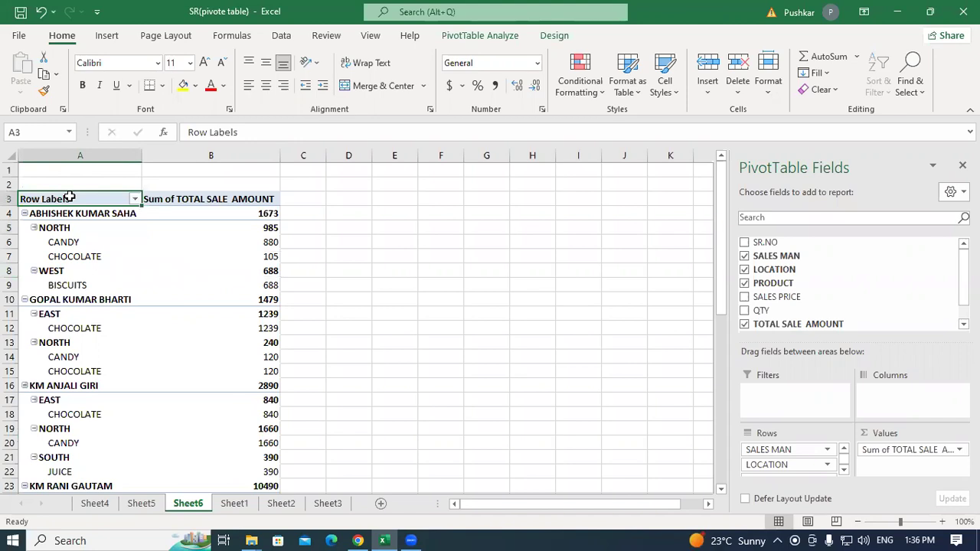
pyautogui.scroll(-7, 122, 375)
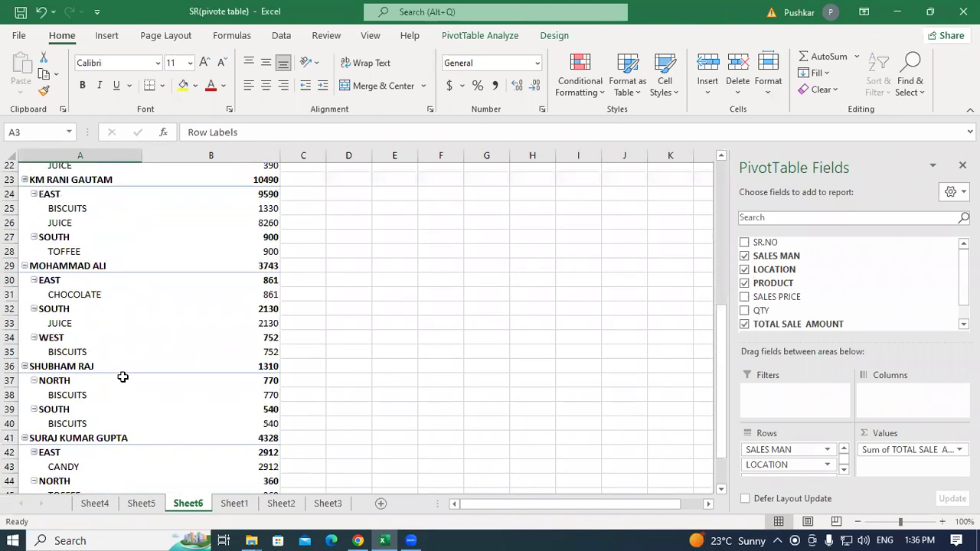
pyautogui.scroll(7, 119, 374)
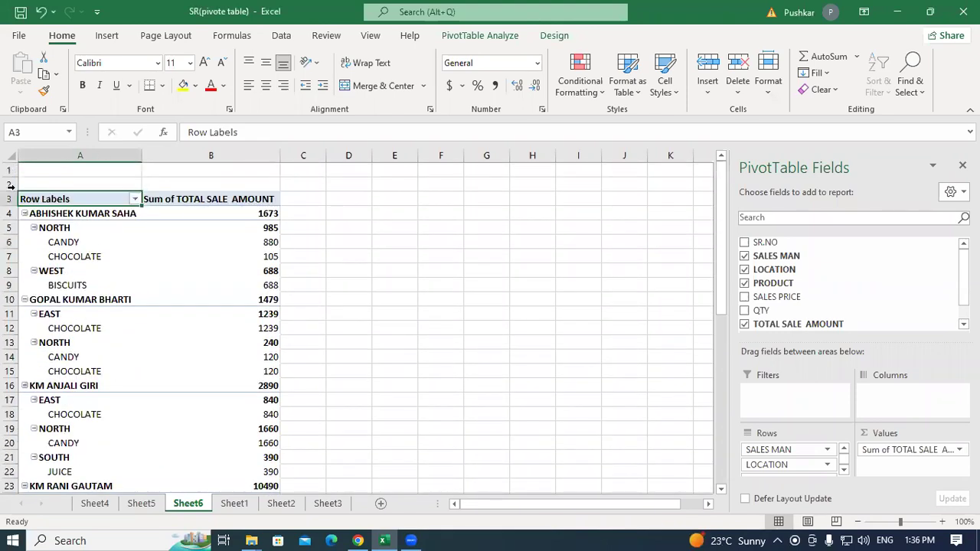
pyautogui.click(134, 201)
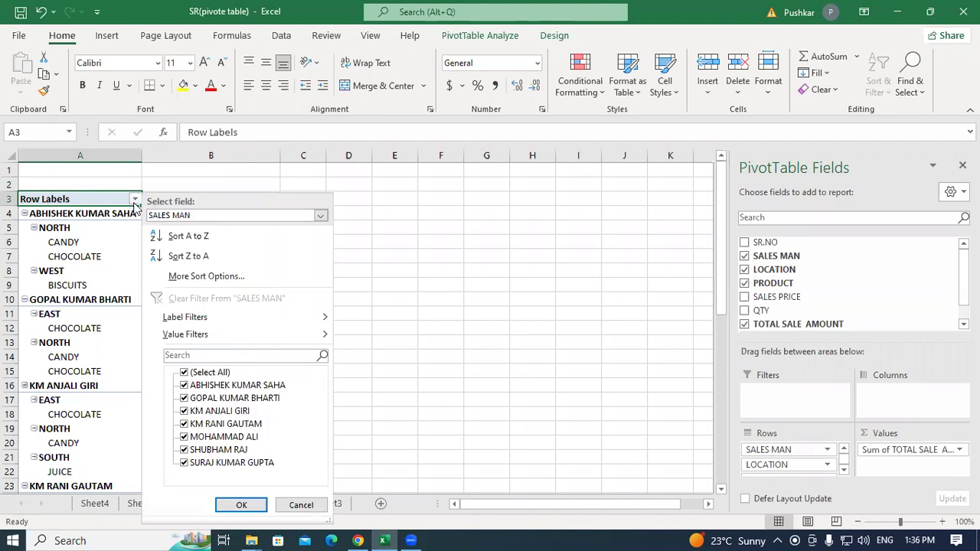
pyautogui.click(184, 373)
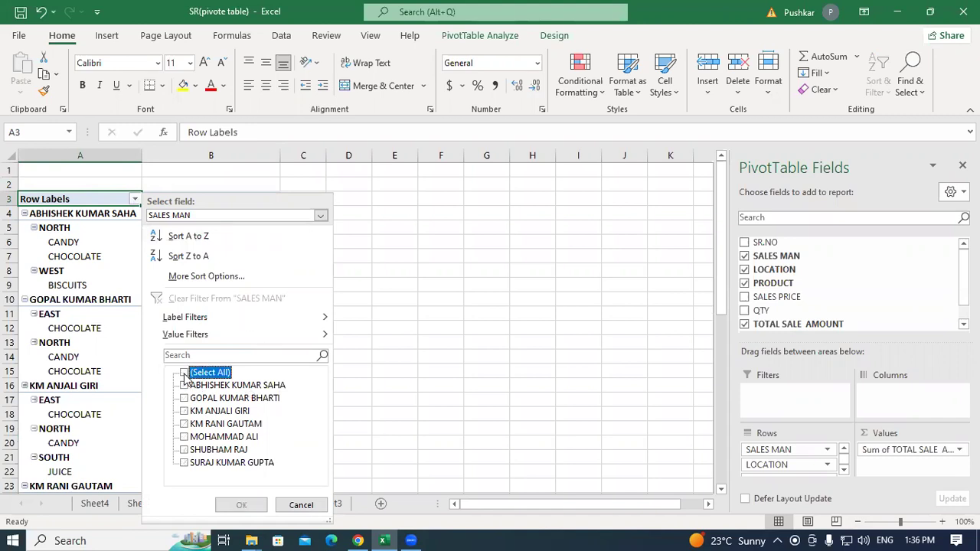
pyautogui.click(184, 463)
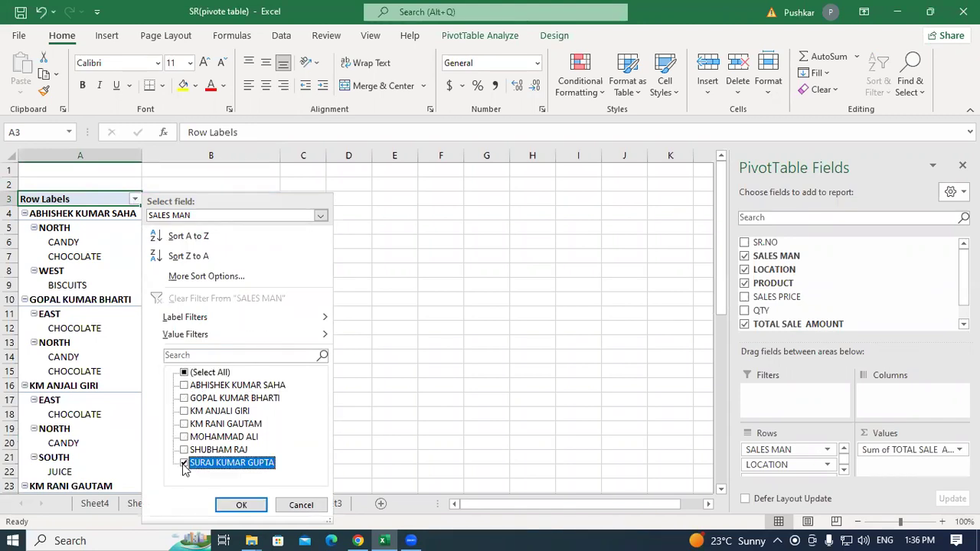
pyautogui.click(243, 507)
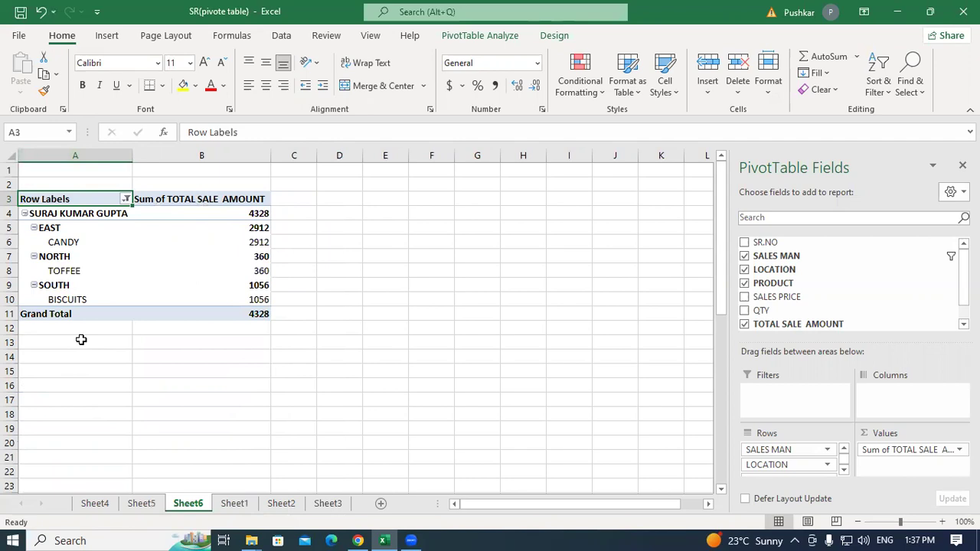
# Step: Close the PivotTable Fields pane and check cells outside and inside the pivot table with it hidden
pyautogui.click(67, 214)
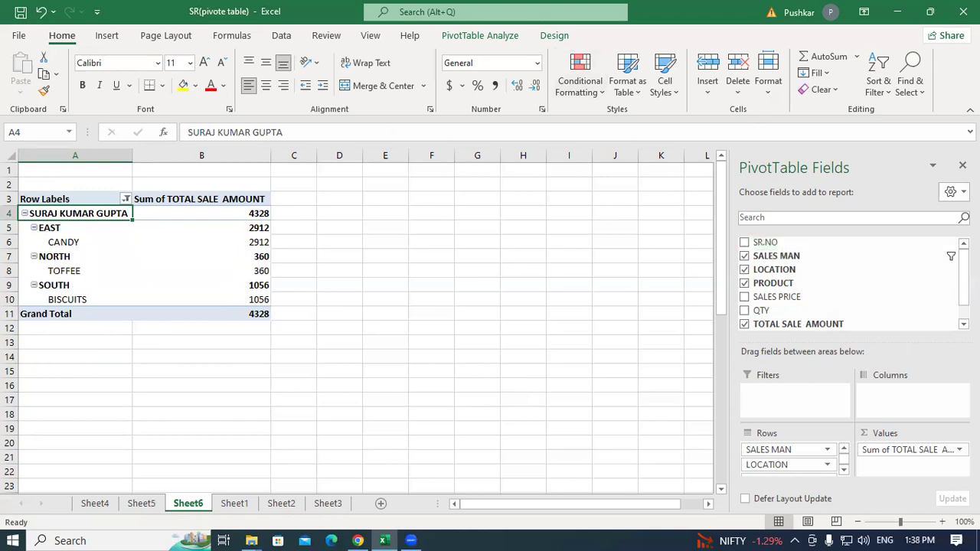
pyautogui.click(962, 166)
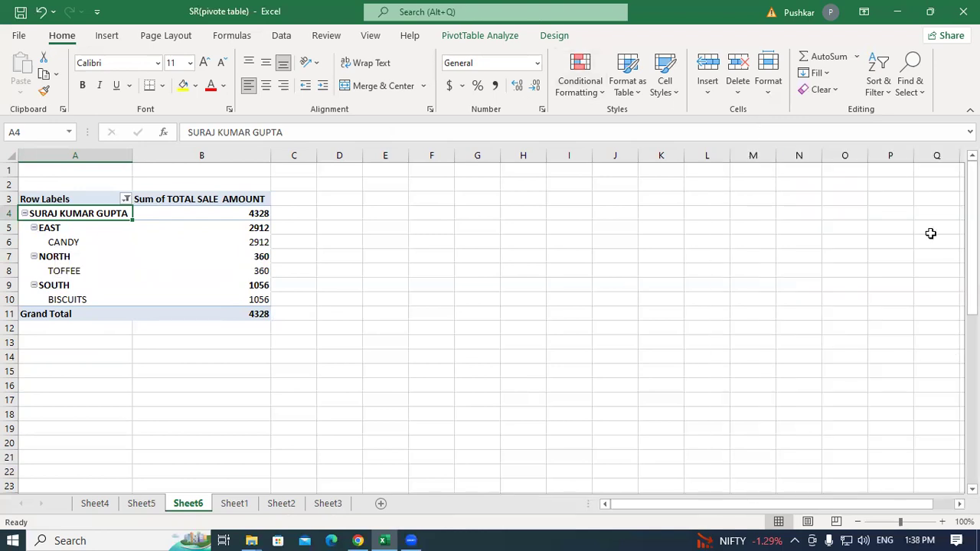
pyautogui.click(536, 273)
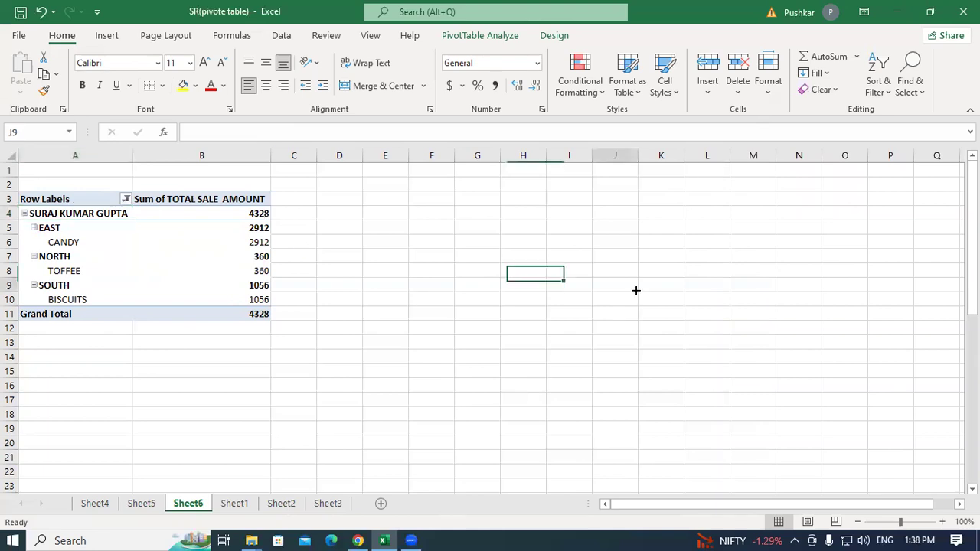
pyautogui.click(634, 289)
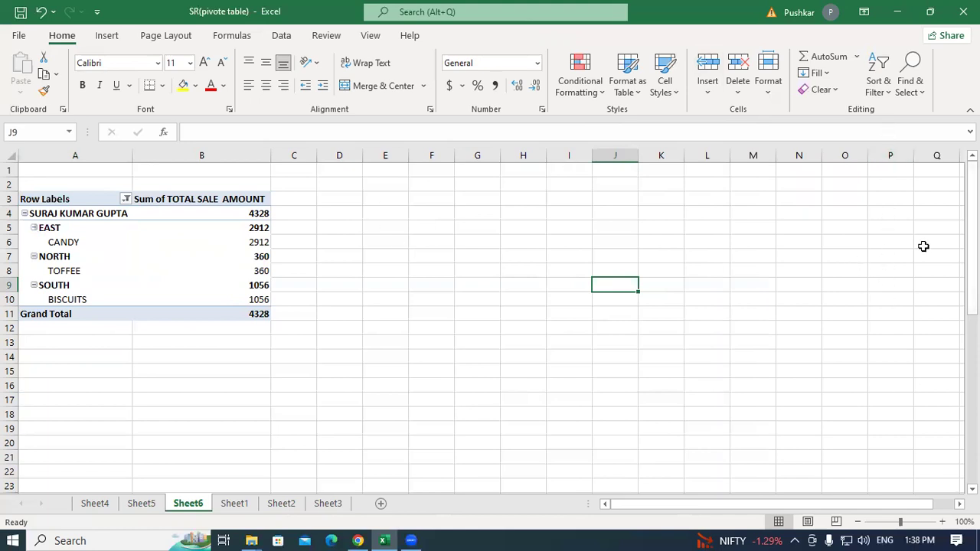
pyautogui.click(119, 244)
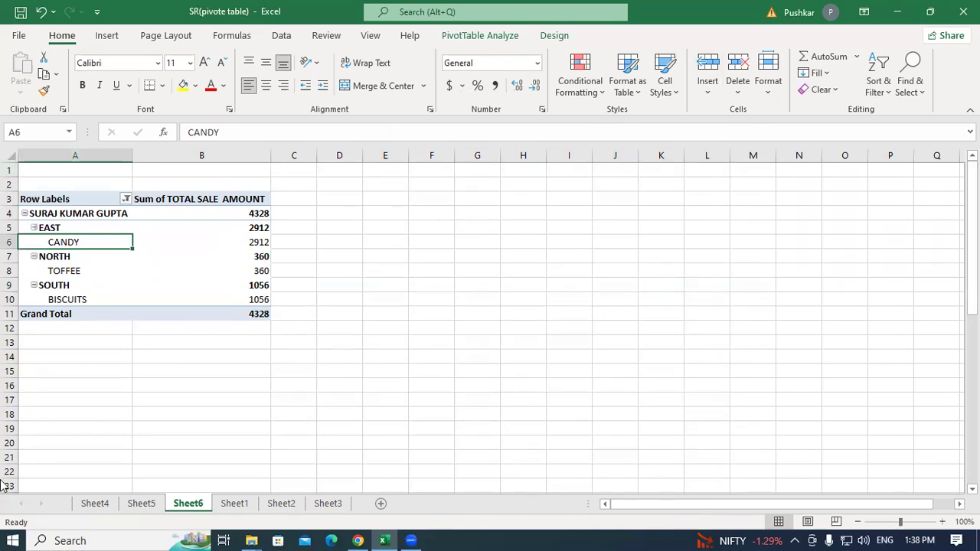
# Step: Show the pivot table's Field List again
pyautogui.click(472, 41)
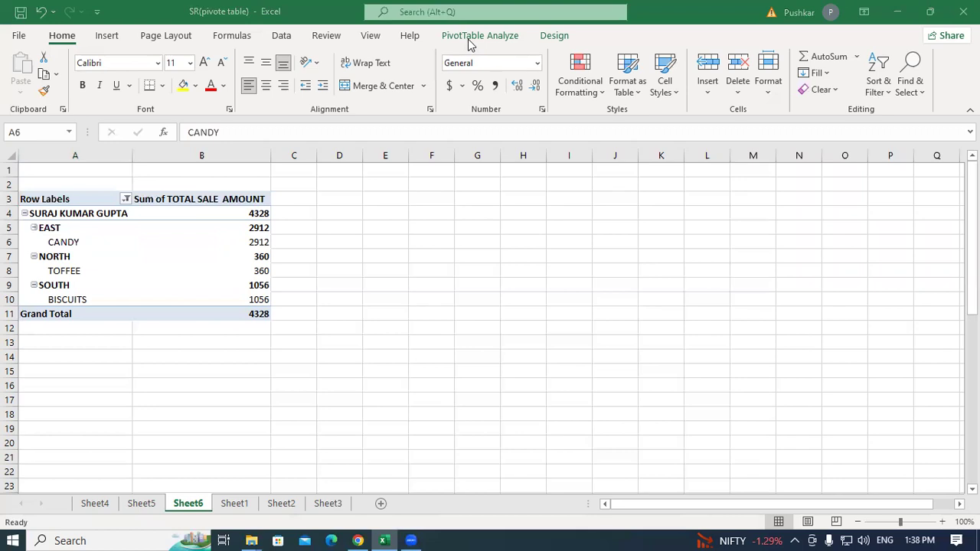
pyautogui.click(472, 37)
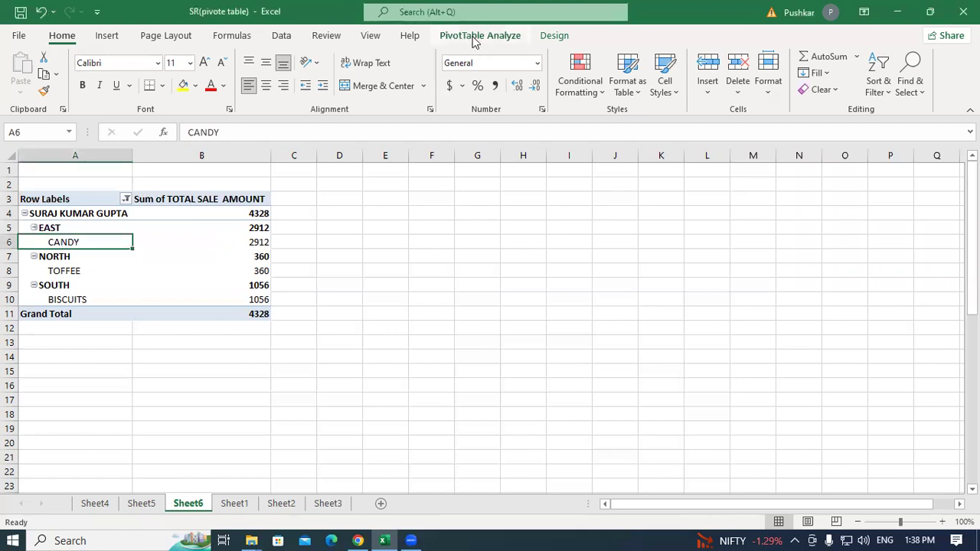
pyautogui.click(469, 39)
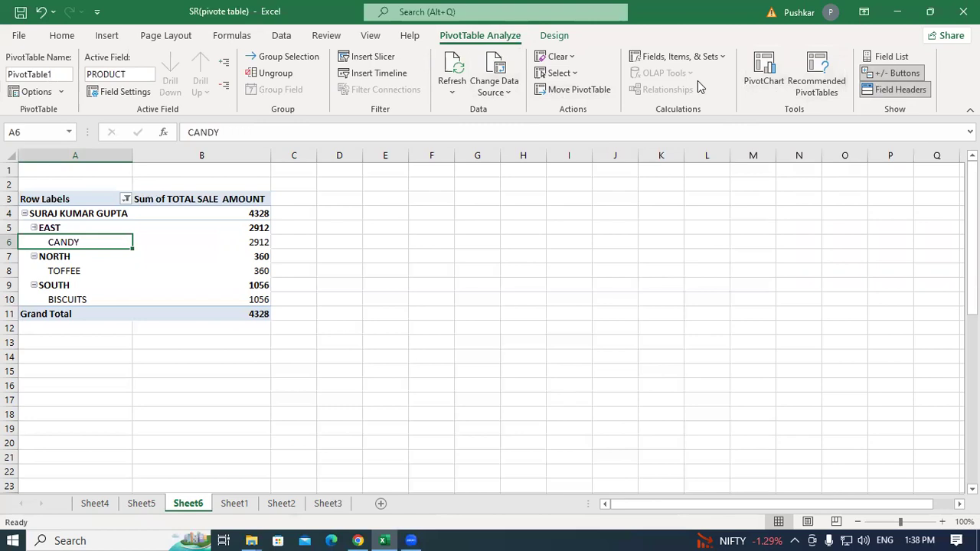
pyautogui.click(883, 56)
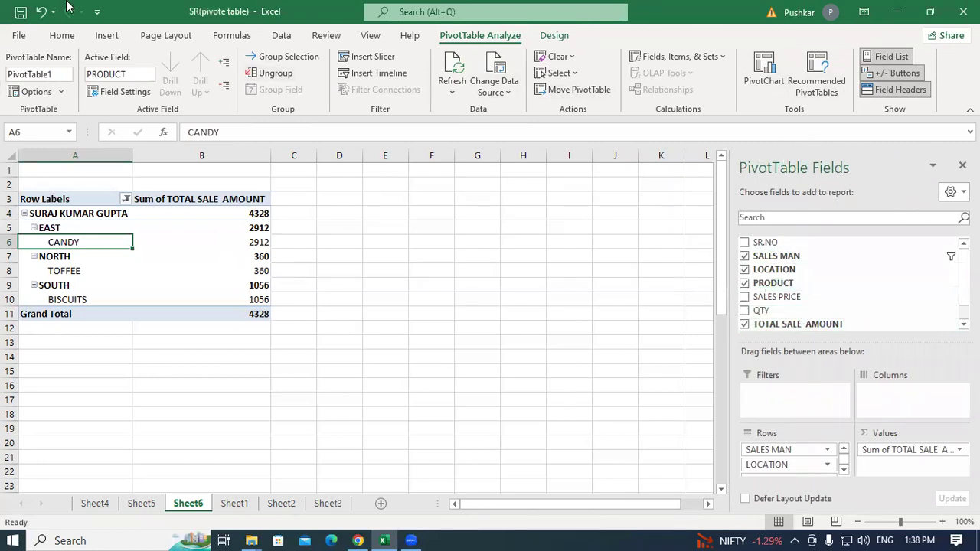
# Step: Alternate the selection between blank cells and pivot table cells to examine when the PivotTable Fields pane is available
pyautogui.click(406, 237)
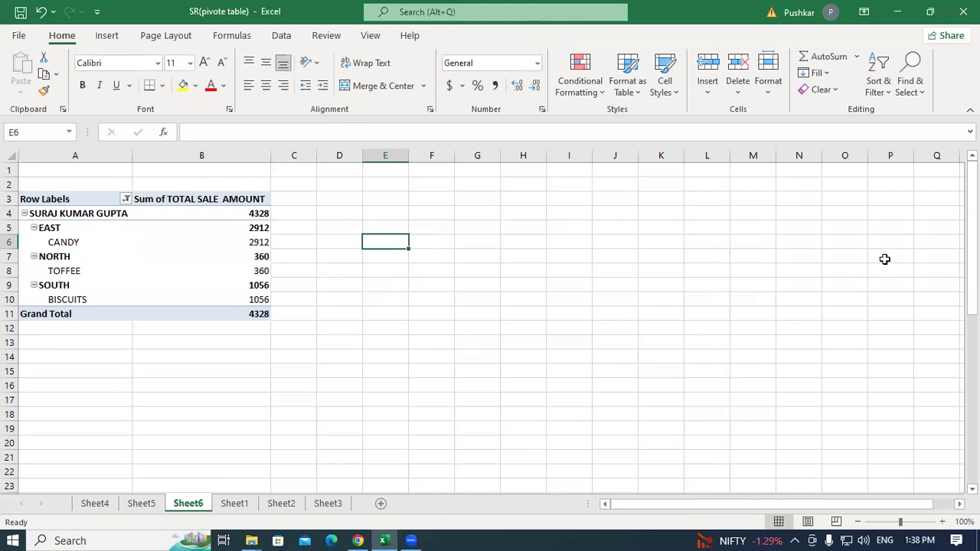
pyautogui.click(154, 282)
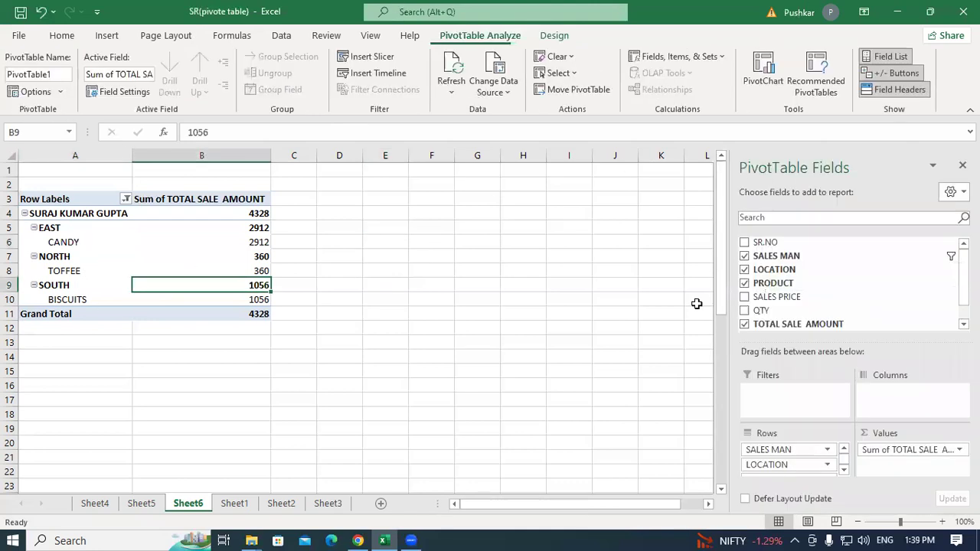
pyautogui.click(506, 285)
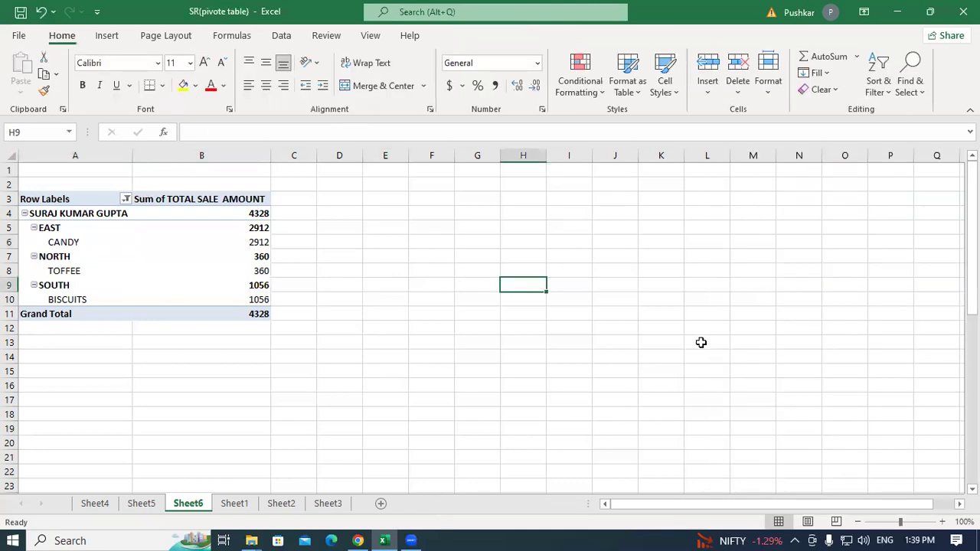
pyautogui.click(155, 241)
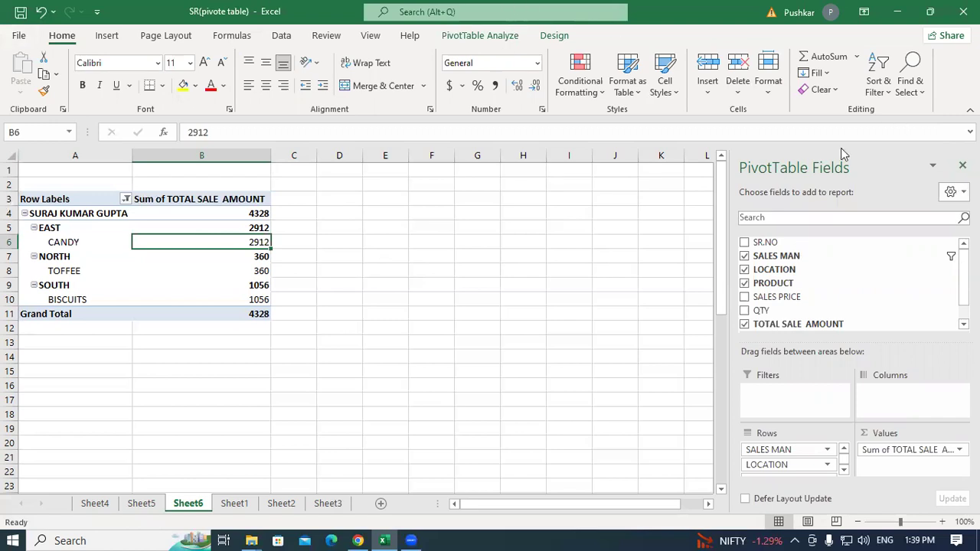
pyautogui.click(522, 217)
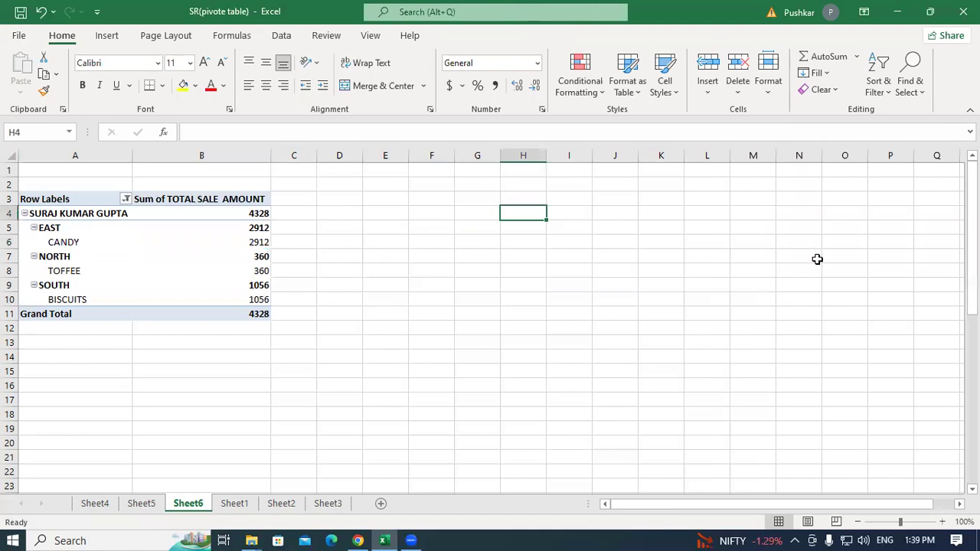
pyautogui.click(197, 260)
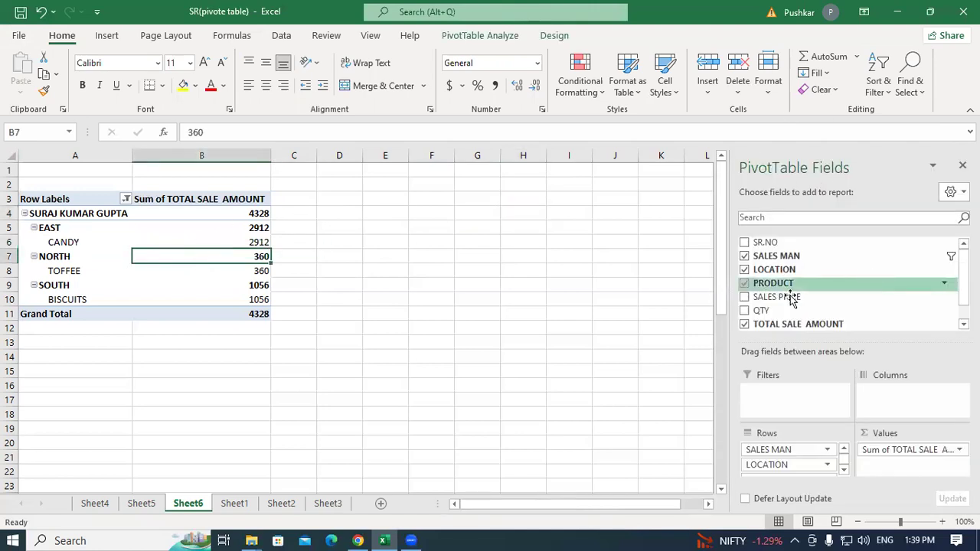
# Step: Close and redisplay the PivotTable Fields pane once more, testing it from a cell outside and a cell inside the pivot table
pyautogui.click(962, 165)
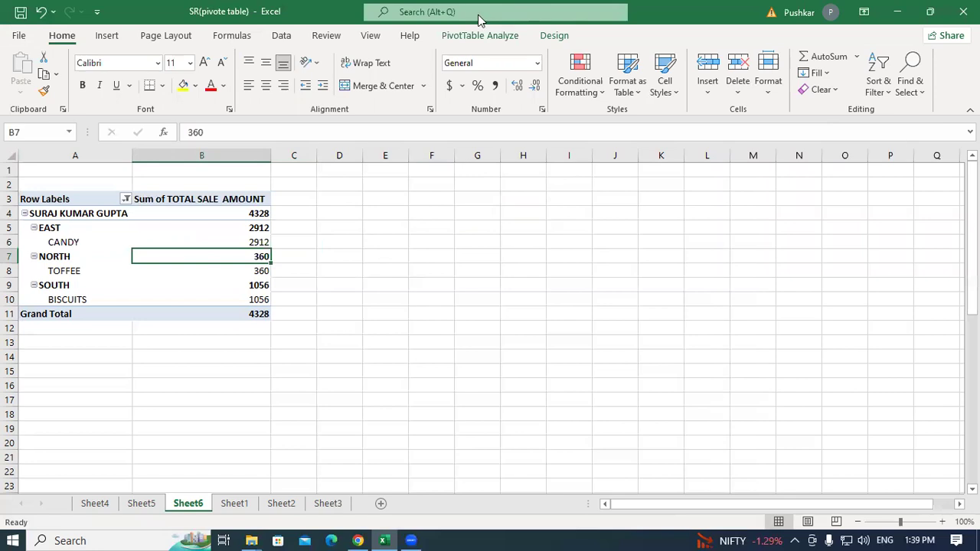
pyautogui.click(487, 38)
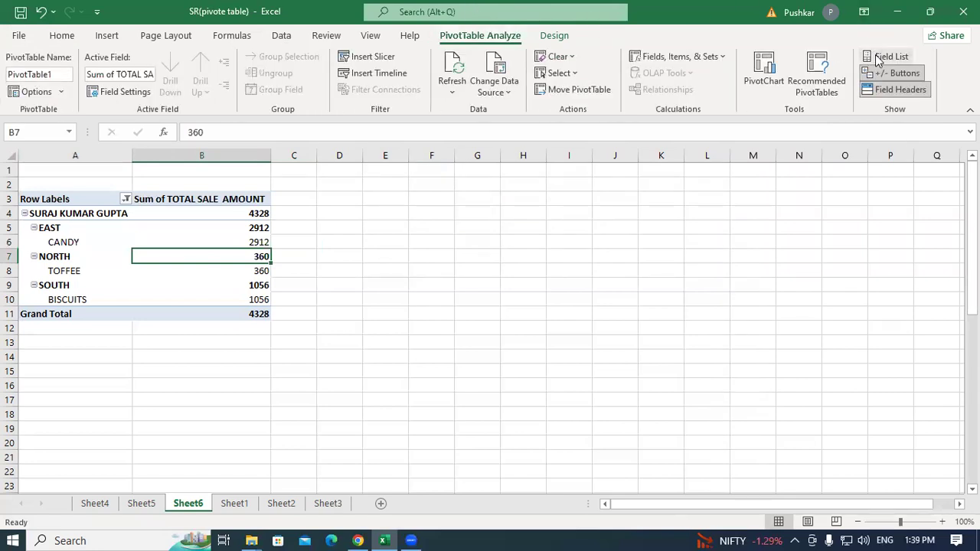
pyautogui.click(878, 59)
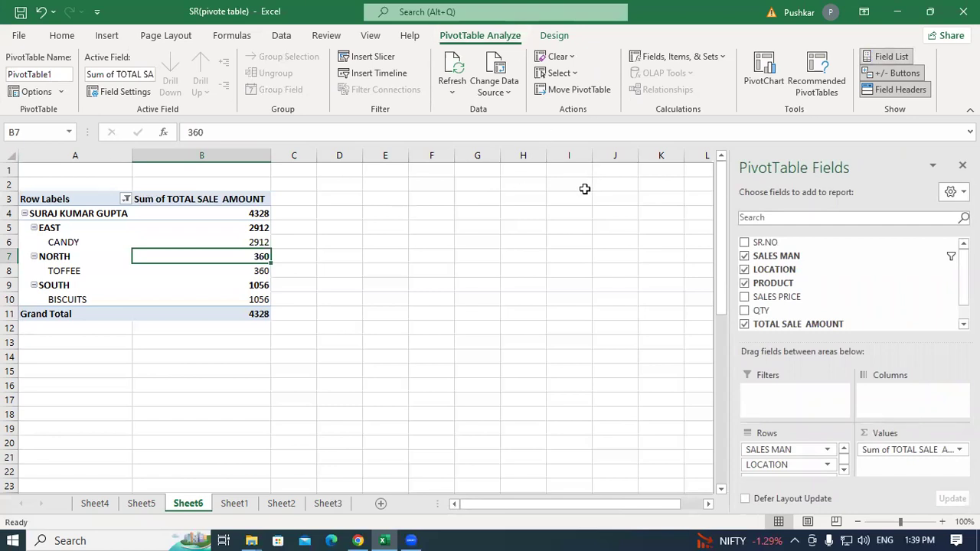
pyautogui.click(393, 255)
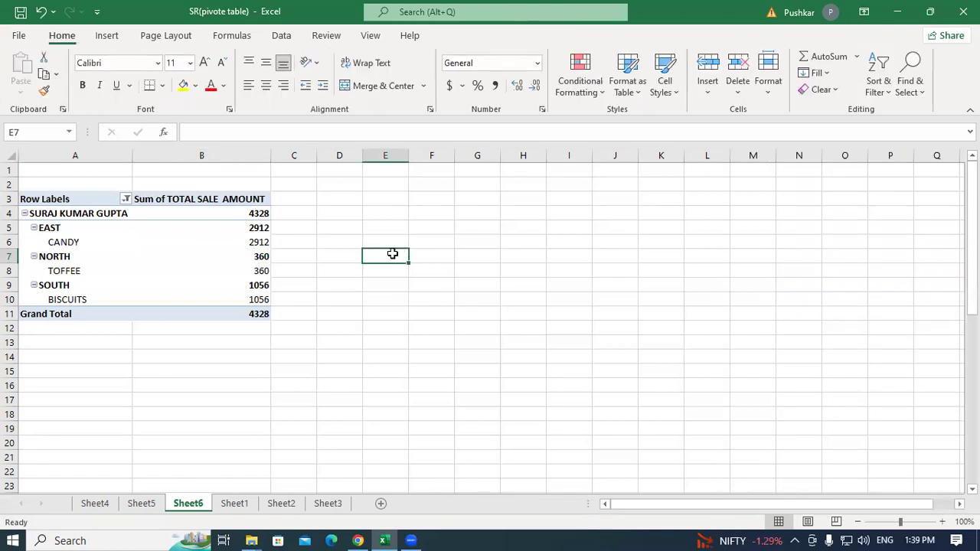
pyautogui.click(173, 265)
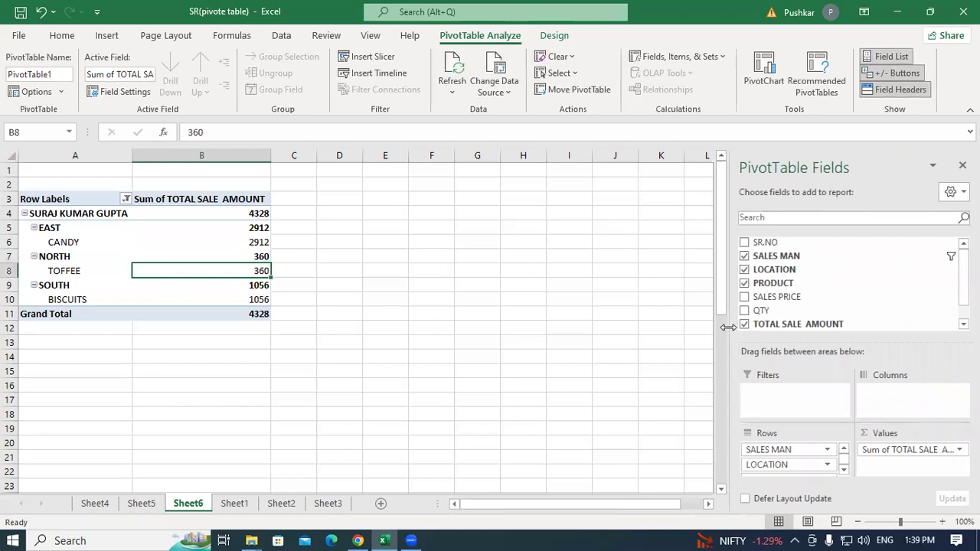
# Step: Add the first listed salesman to the SALES MAN row filter alongside the one already selected
pyautogui.click(88, 197)
pyautogui.click(126, 199)
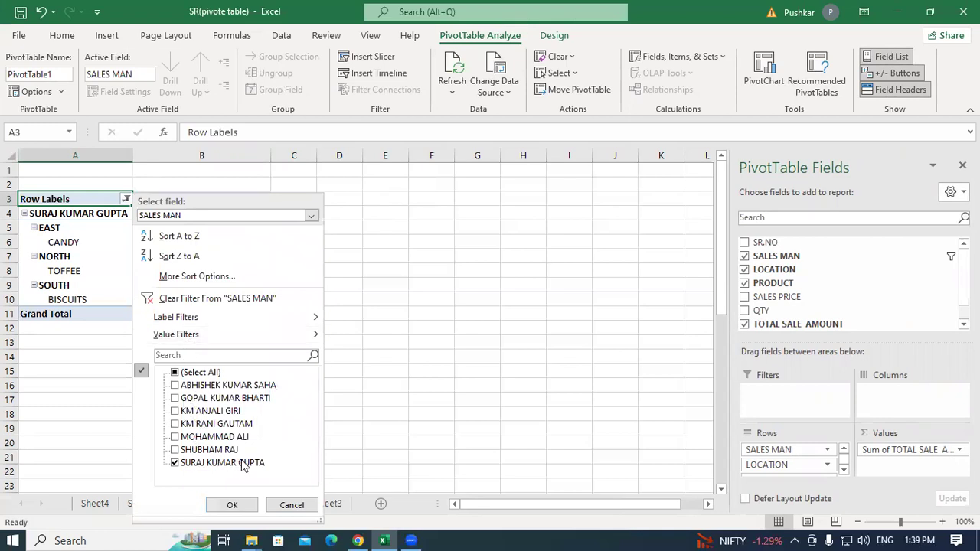
pyautogui.click(175, 385)
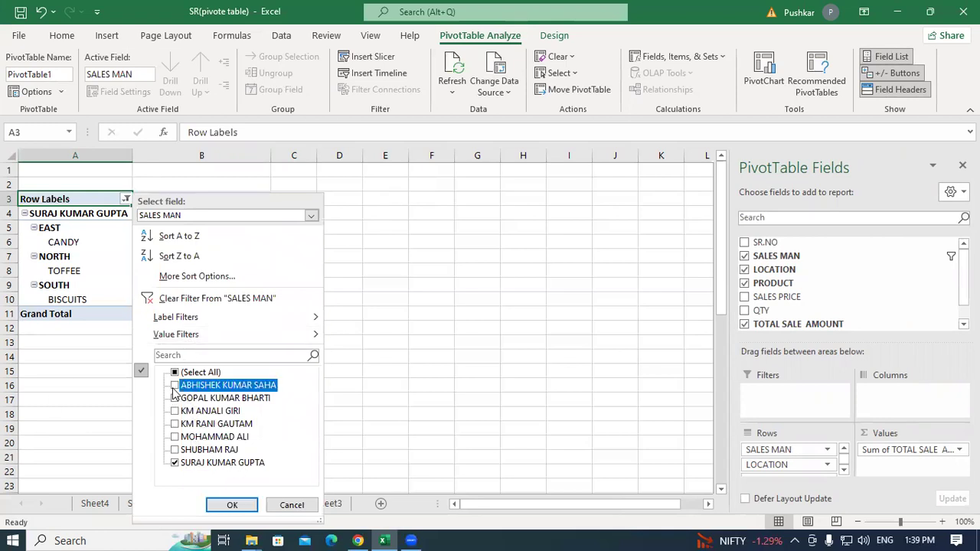
pyautogui.click(231, 506)
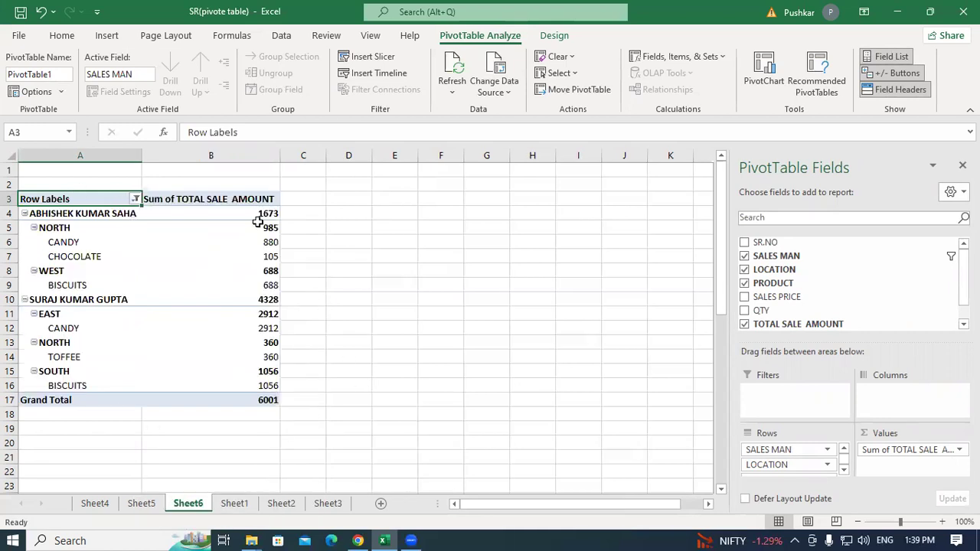
# Step: Select all salesmen in the SALES MAN row filter to show the full pivot table
pyautogui.moveTo(225, 349)
pyautogui.moveTo(262, 245)
pyautogui.click(135, 199)
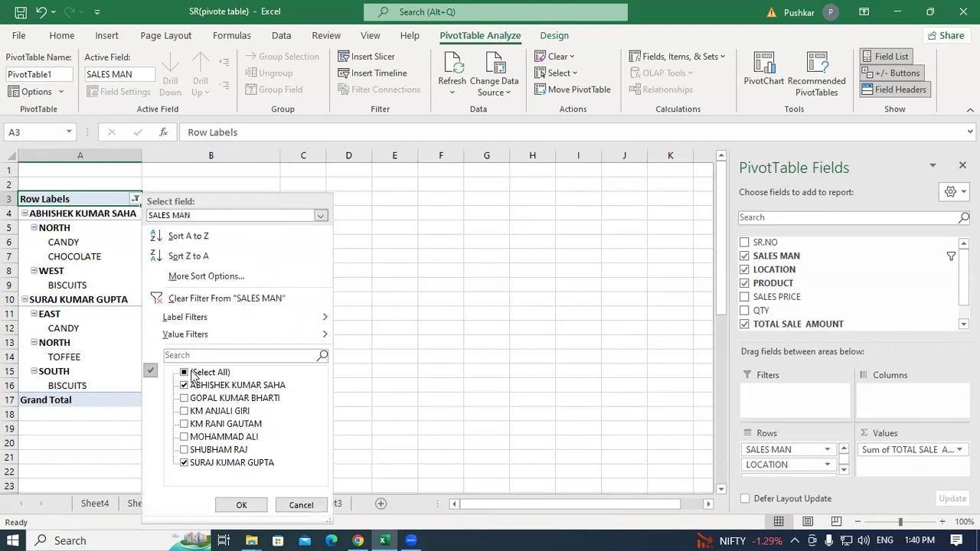
pyautogui.click(242, 504)
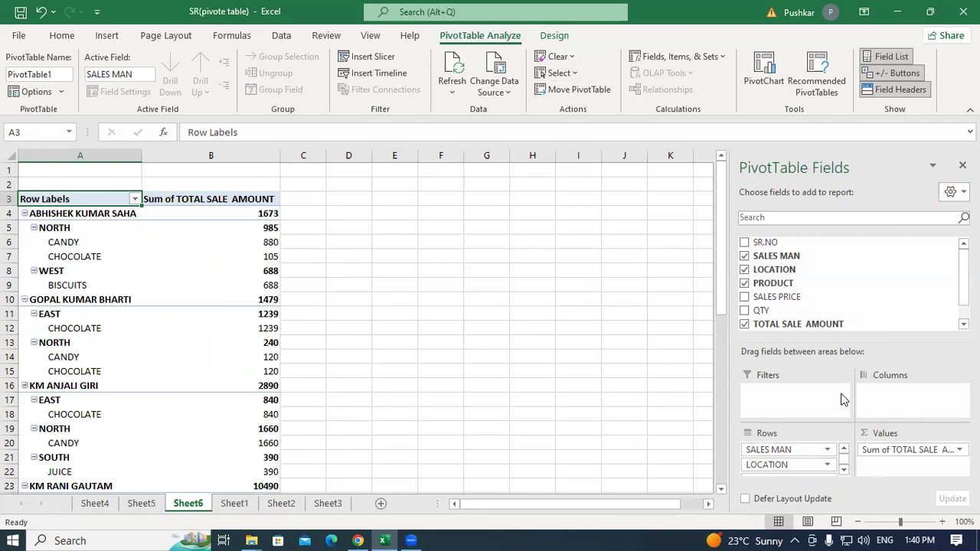
# Step: Move the SALES MAN, LOCATION and PRODUCT fields from the Rows area to the Columns area
pyautogui.click(775, 450)
pyautogui.moveTo(774, 451); pyautogui.dragTo(889, 390)
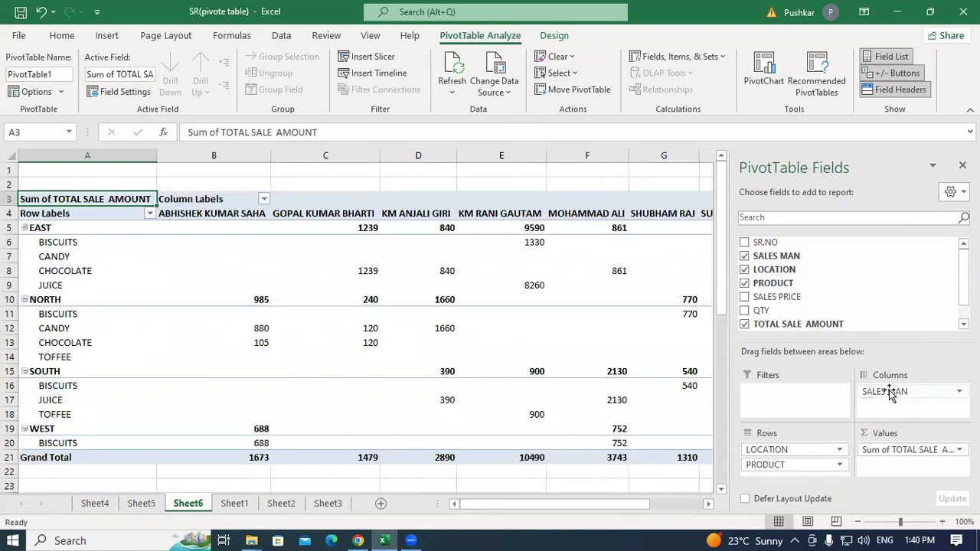
pyautogui.click(768, 450)
pyautogui.moveTo(768, 450); pyautogui.dragTo(884, 407)
pyautogui.moveTo(774, 450); pyautogui.dragTo(886, 413)
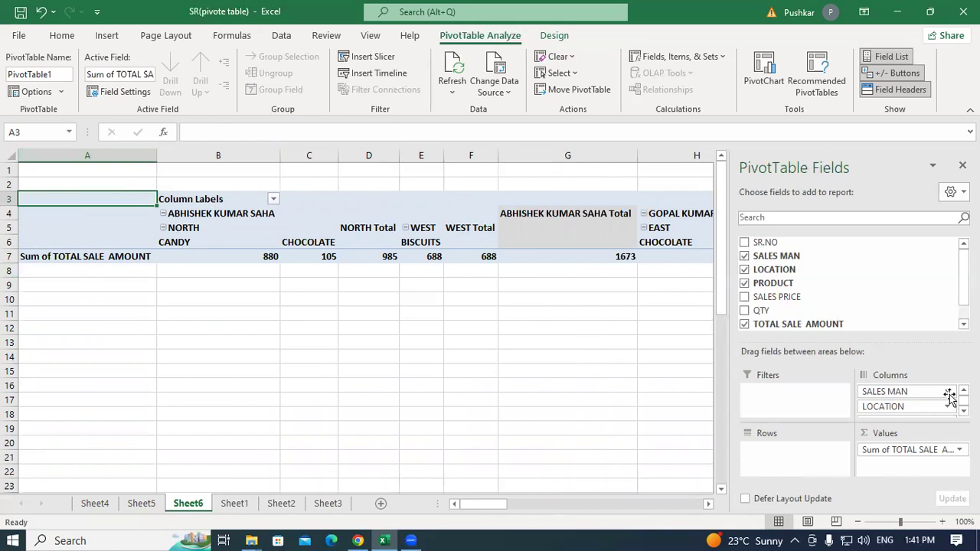
# Step: Move SALES MAN, LOCATION and PRODUCT back from the Columns area to the Rows area in that order
pyautogui.moveTo(897, 394); pyautogui.dragTo(776, 450)
pyautogui.moveTo(883, 393); pyautogui.dragTo(773, 463)
pyautogui.moveTo(902, 395); pyautogui.dragTo(769, 471)
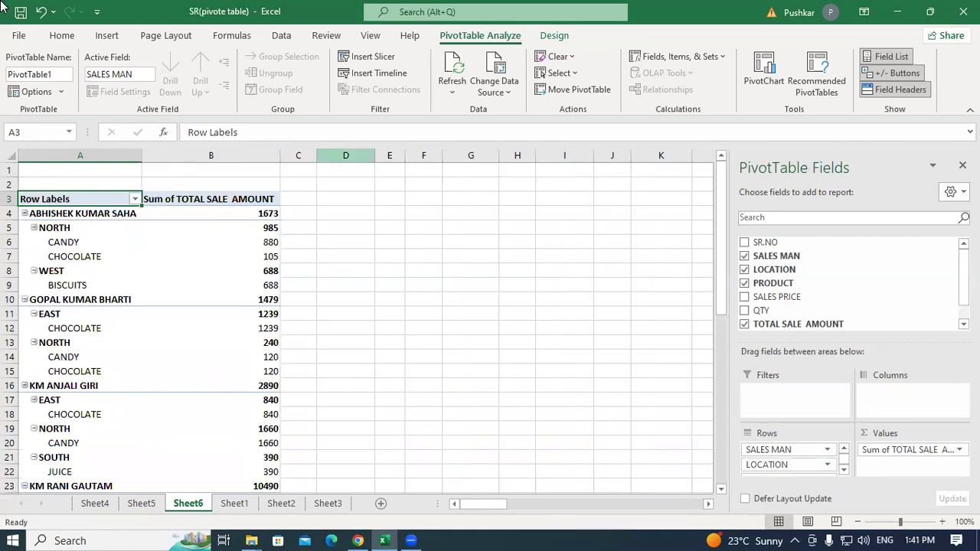
# Step: Move the SALES MAN, LOCATION and PRODUCT fields from the Rows area to the Filters area
pyautogui.scroll(-4, 138, 234)
pyautogui.scroll(-5, 90, 328)
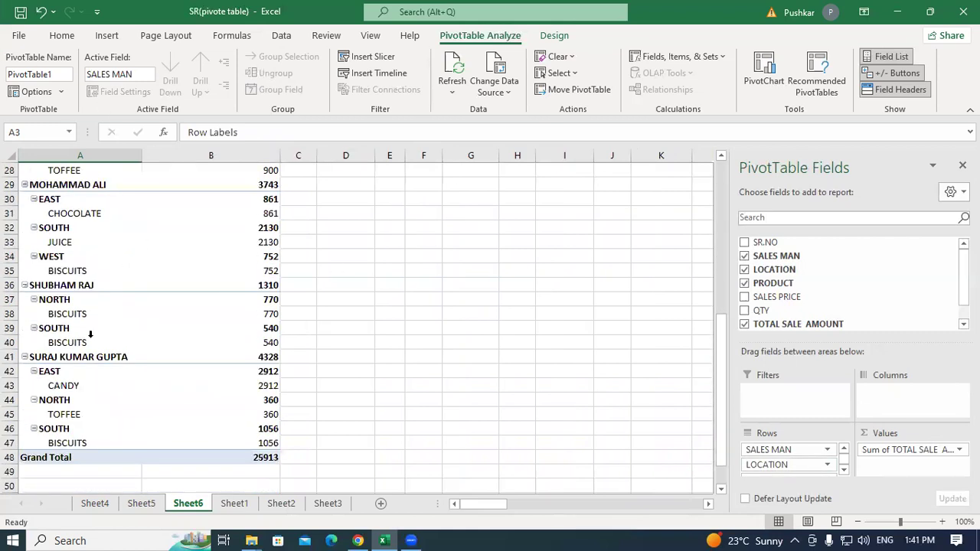
pyautogui.scroll(9, 87, 328)
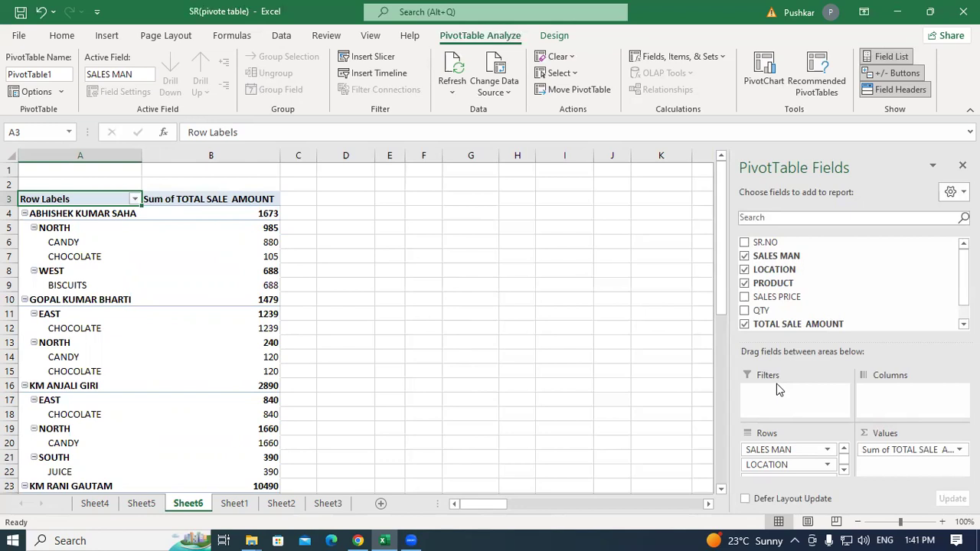
pyautogui.moveTo(776, 449); pyautogui.dragTo(776, 394)
pyautogui.moveTo(756, 449); pyautogui.dragTo(770, 406)
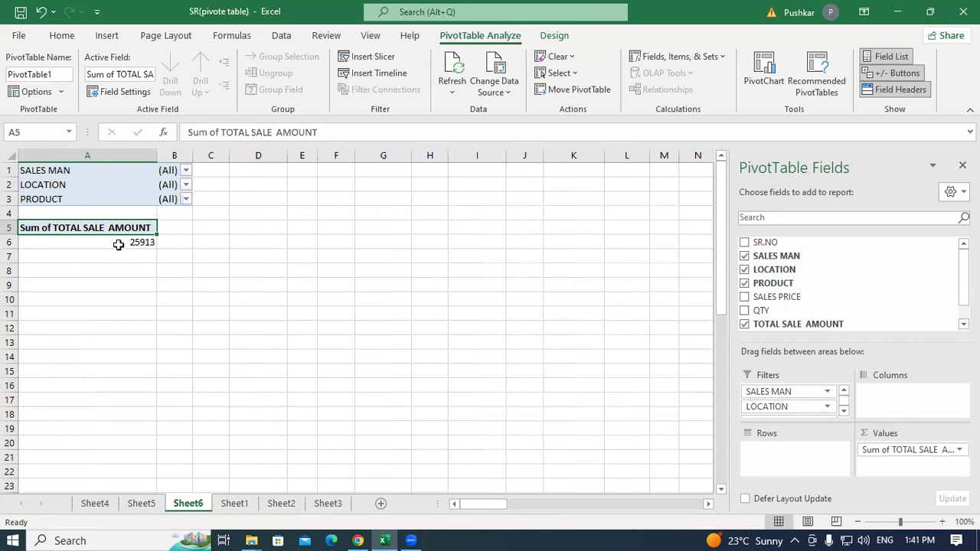
# Step: Enable multiple selection in the SALES MAN report filter and restrict it to the last listed salesman
pyautogui.click(185, 170)
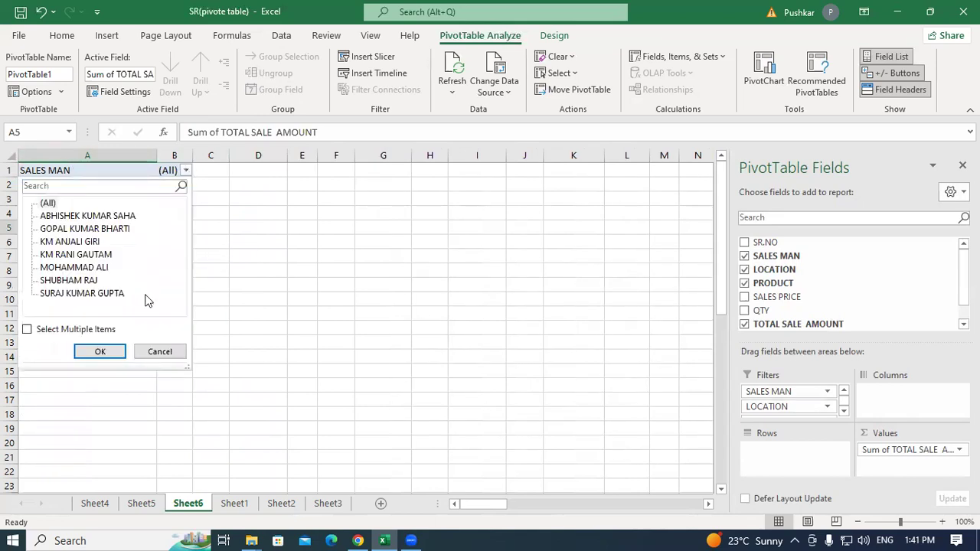
pyautogui.click(26, 330)
pyautogui.click(42, 203)
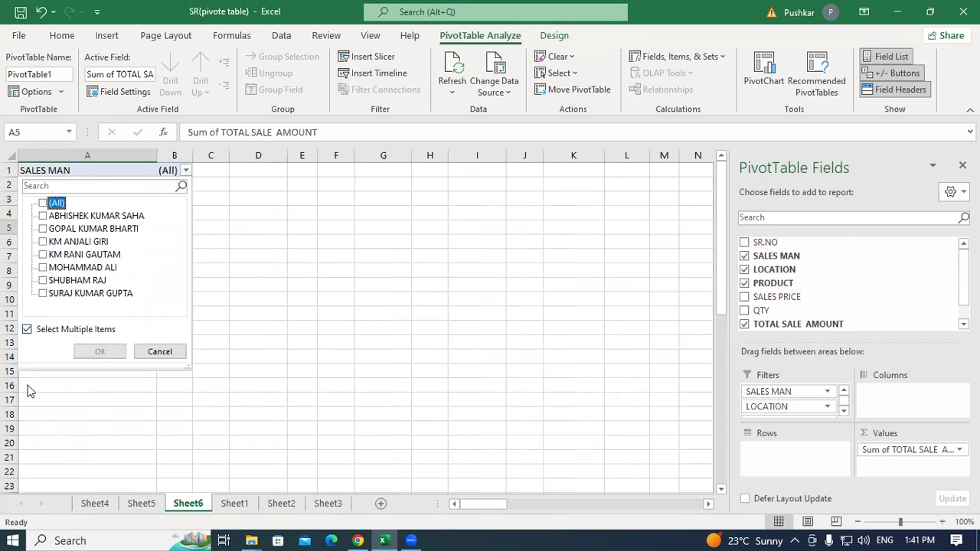
pyautogui.click(42, 294)
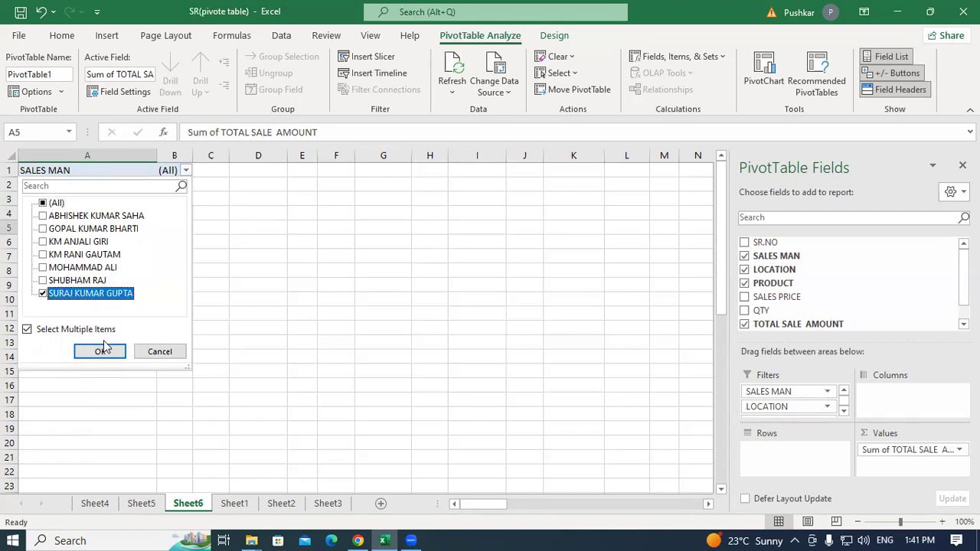
pyautogui.click(101, 352)
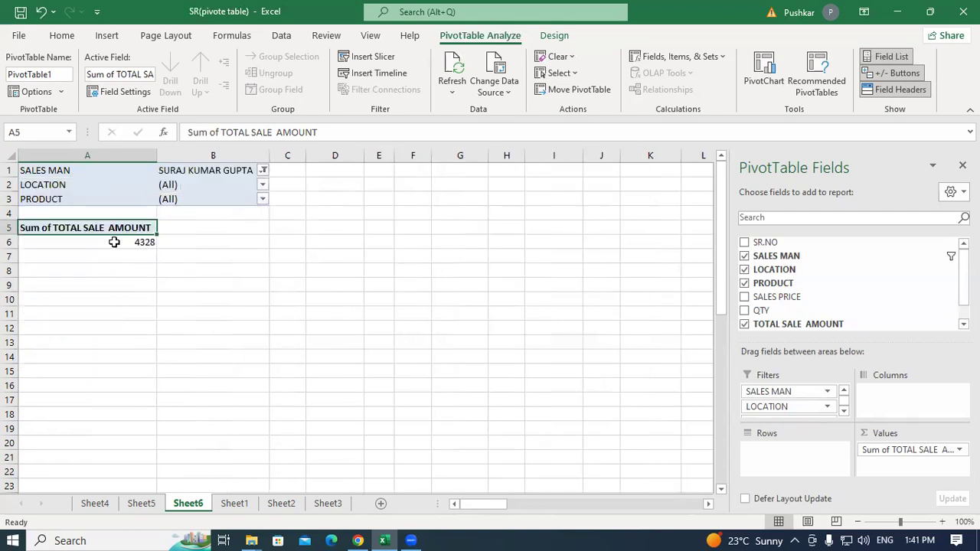
# Step: Enable multiple selection in the LOCATION report filter and restrict it to SOUTH
pyautogui.moveTo(114, 242)
pyautogui.click(263, 185)
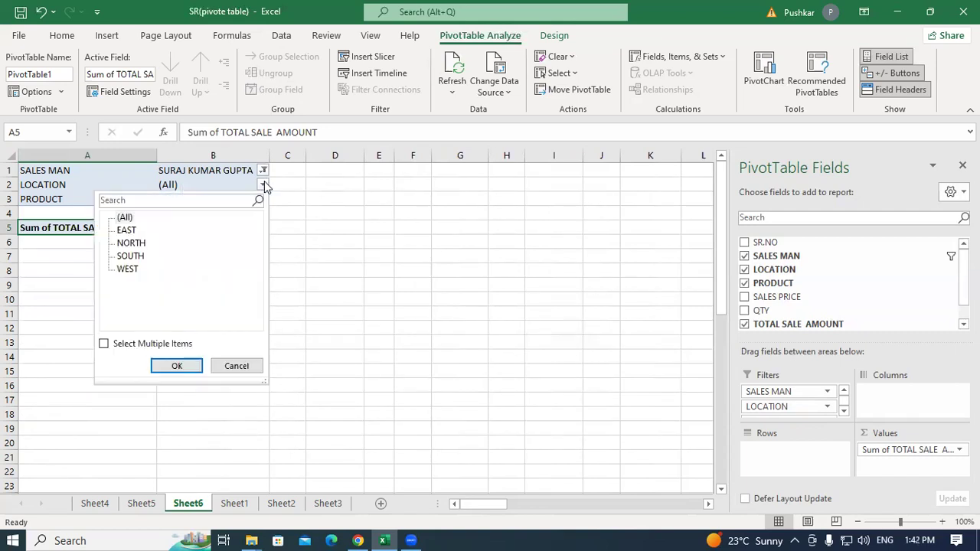
pyautogui.click(104, 343)
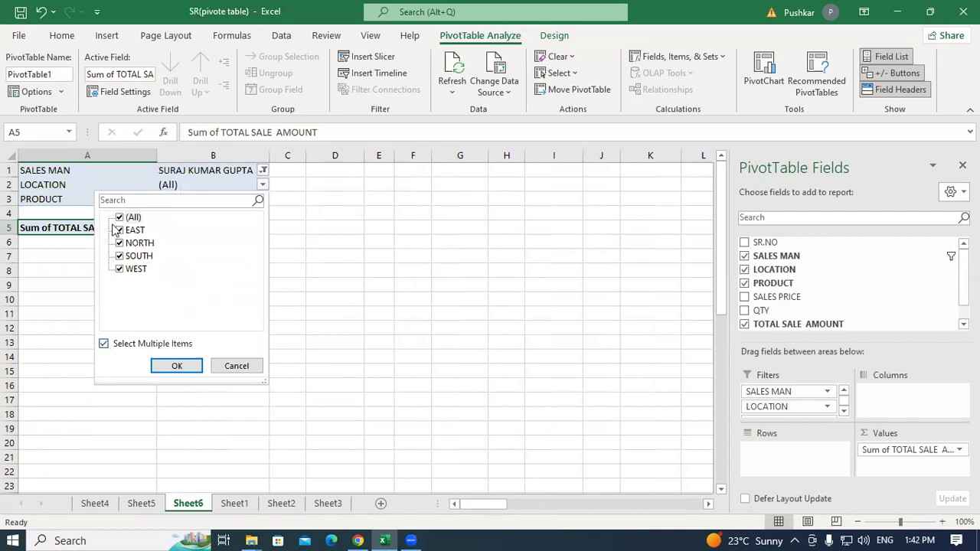
pyautogui.click(119, 218)
pyautogui.click(120, 255)
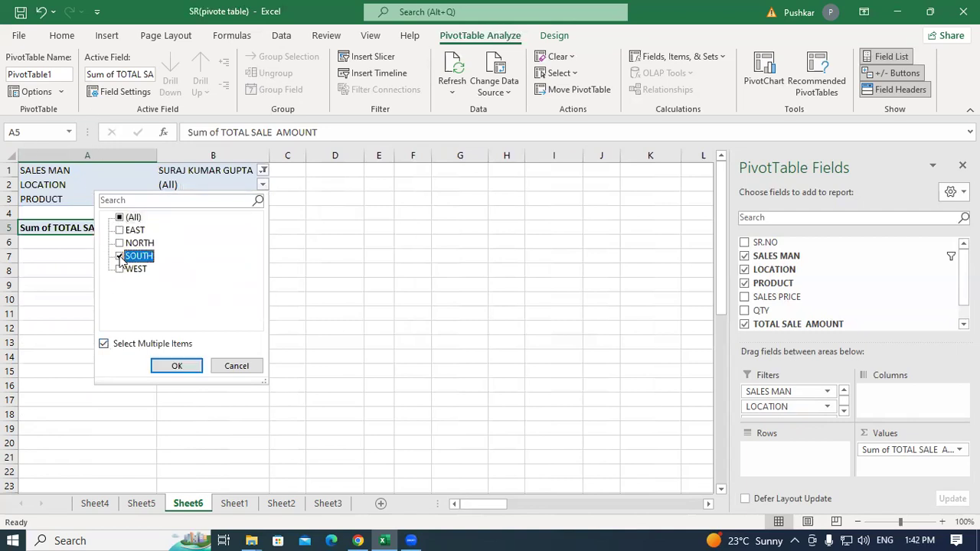
pyautogui.click(176, 366)
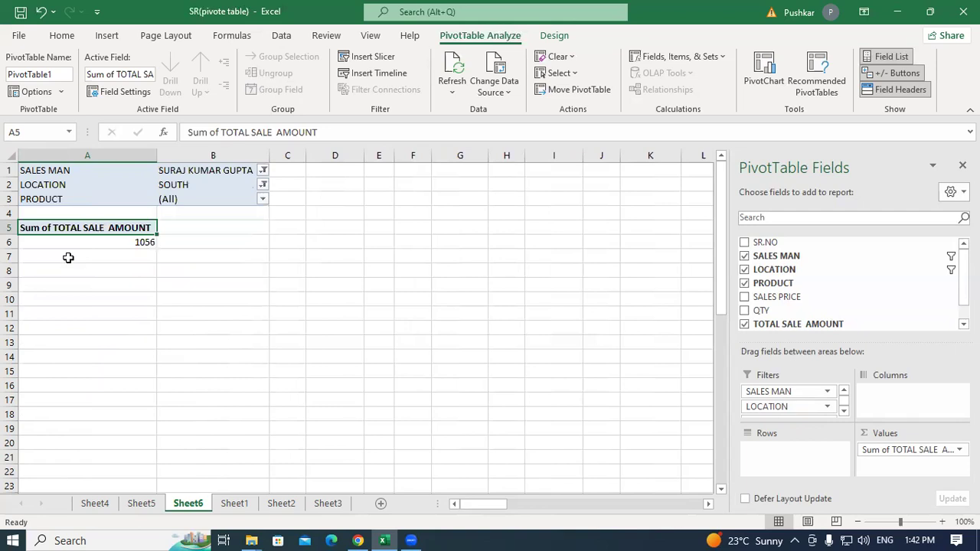
# Step: Change the LOCATION report filter to include only NORTH
pyautogui.moveTo(125, 242)
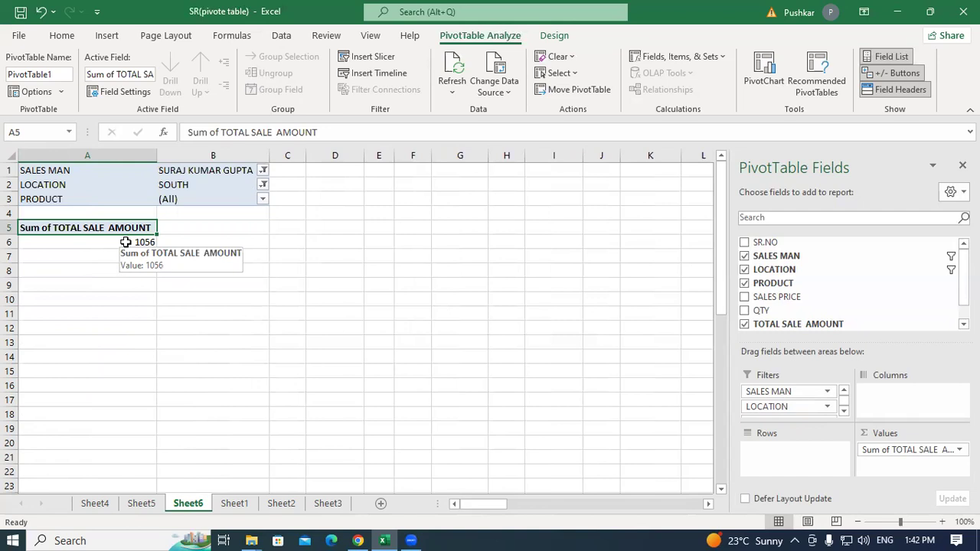
pyautogui.click(263, 185)
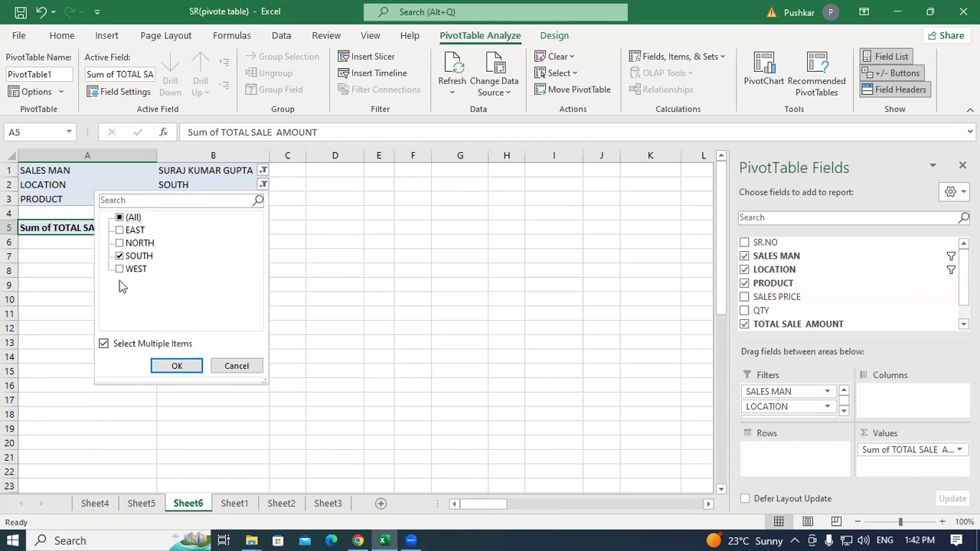
pyautogui.click(103, 345)
pyautogui.click(103, 344)
pyautogui.click(120, 218)
pyautogui.click(119, 219)
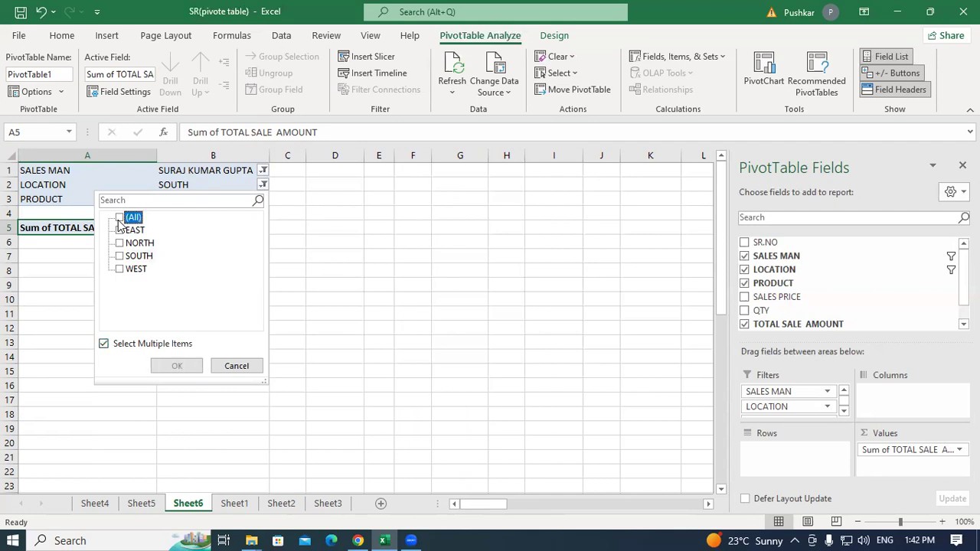
pyautogui.click(120, 244)
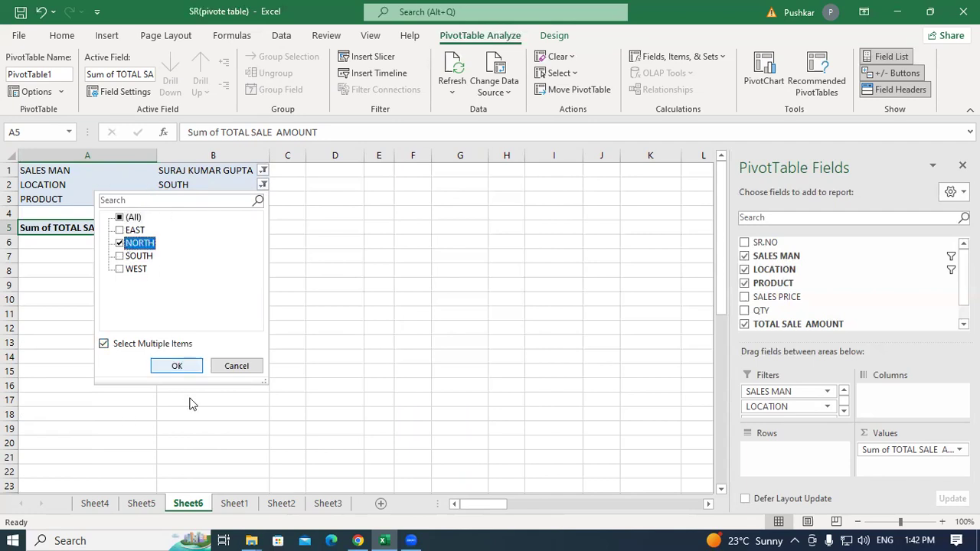
pyautogui.click(176, 366)
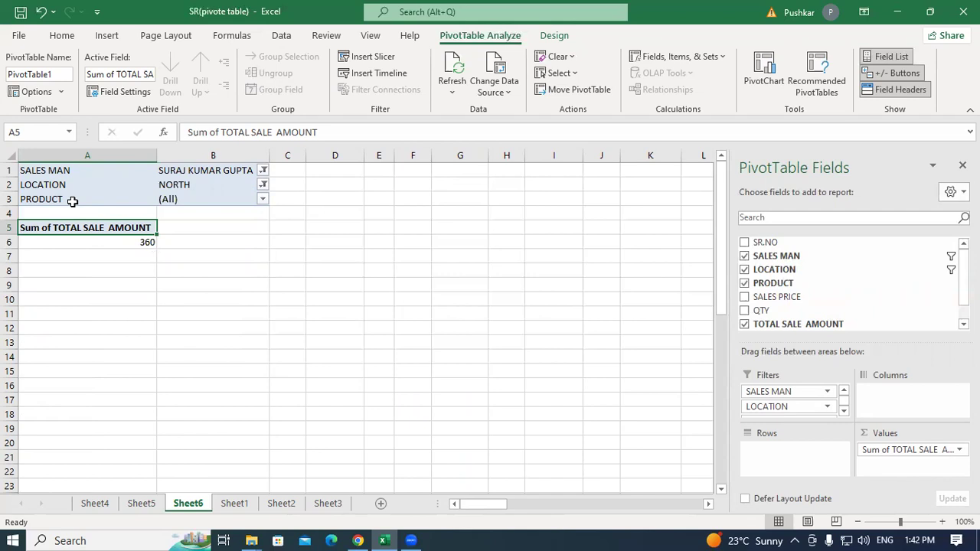
# Step: Enable multiple selection in the PRODUCT report filter and restrict it to TOFFEE
pyautogui.click(262, 199)
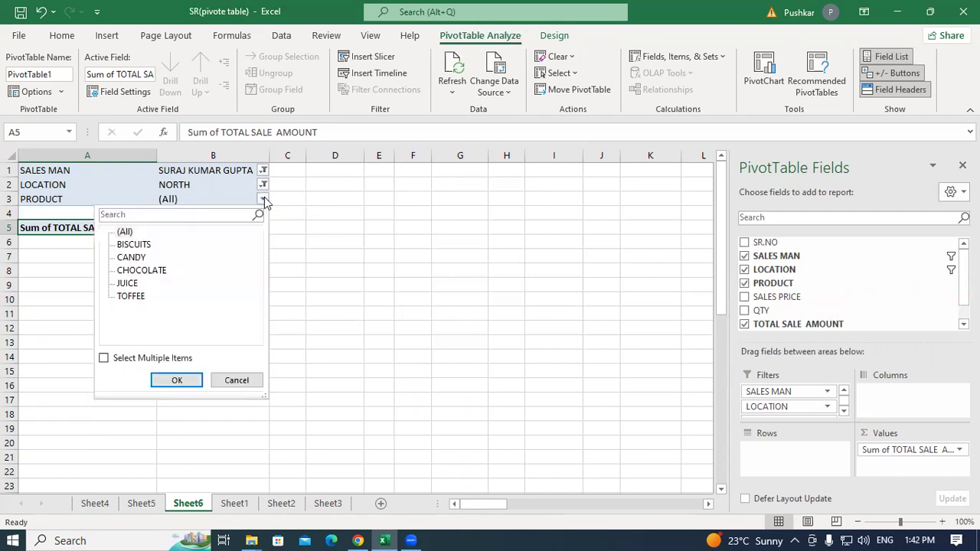
pyautogui.click(103, 358)
pyautogui.click(120, 232)
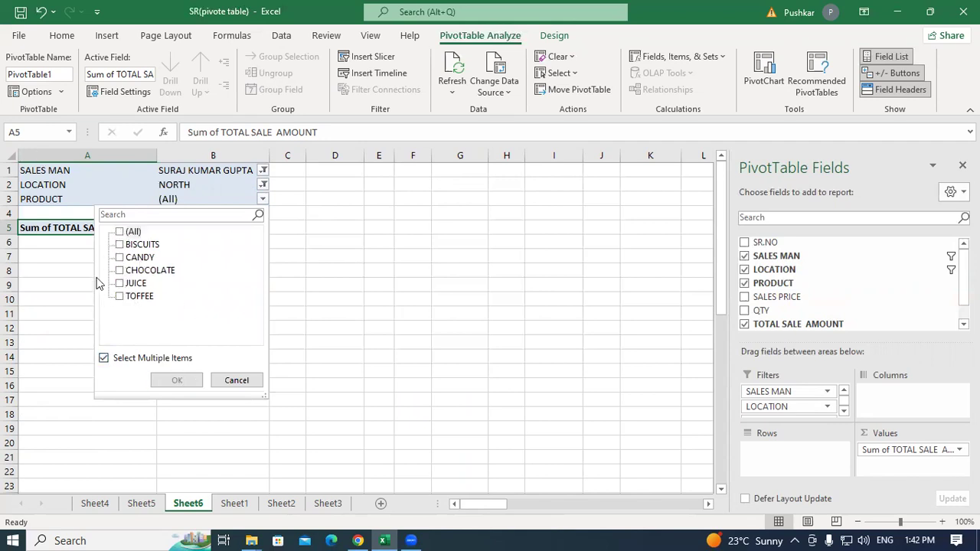
pyautogui.click(119, 298)
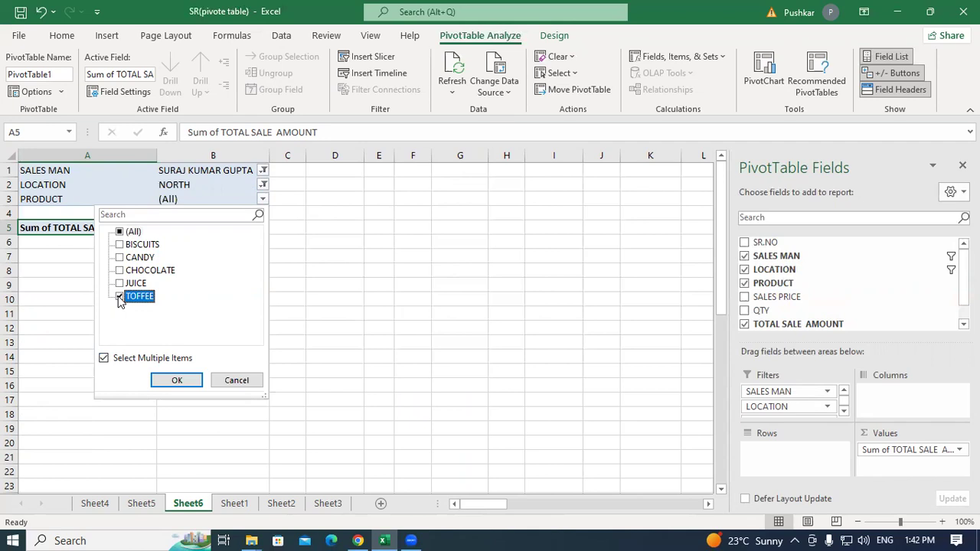
pyautogui.click(183, 381)
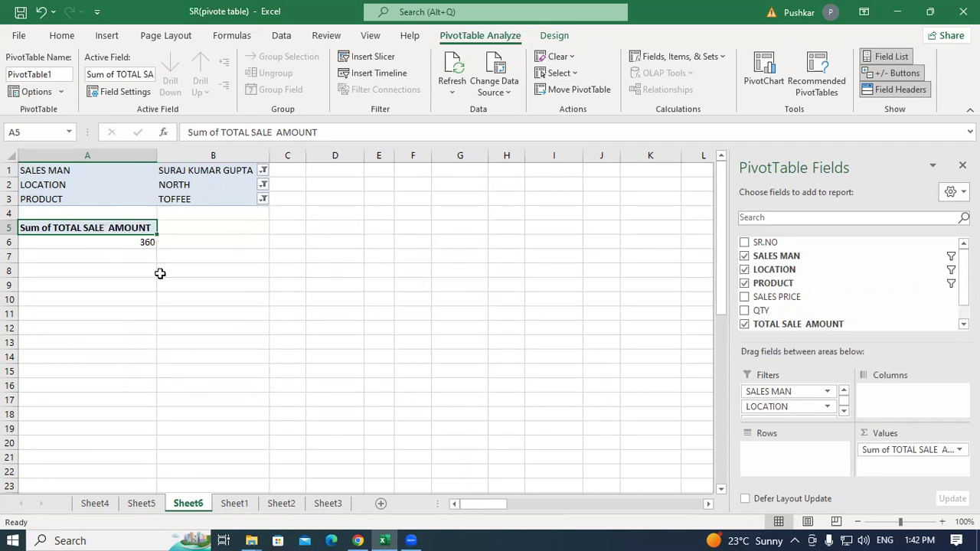
# Step: Change the PRODUCT report filter to include only CHOCOLATE
pyautogui.click(263, 199)
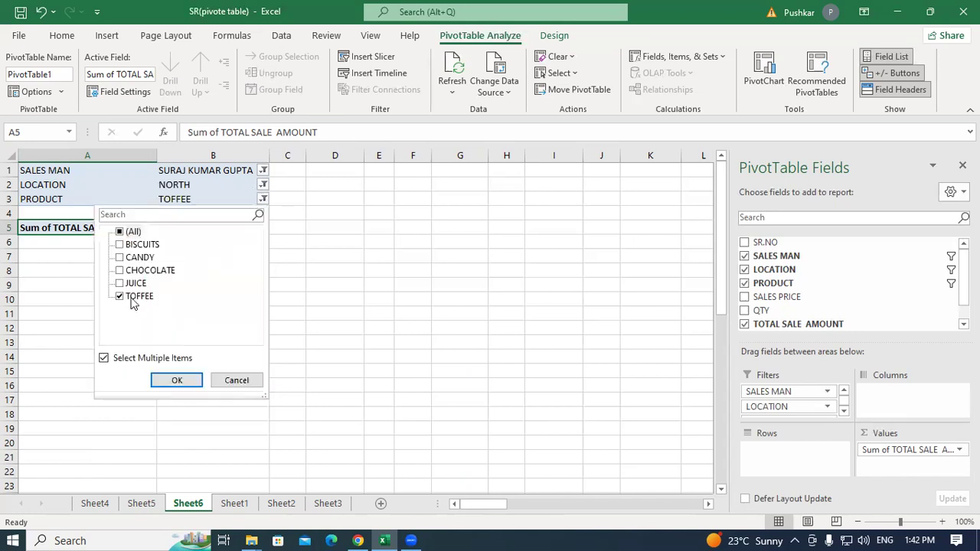
pyautogui.click(121, 297)
pyautogui.click(120, 271)
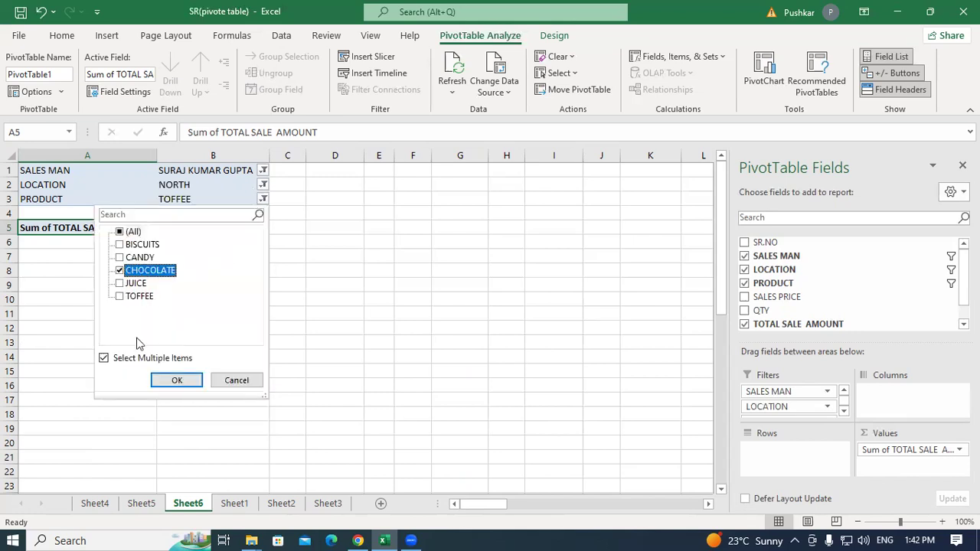
pyautogui.click(175, 378)
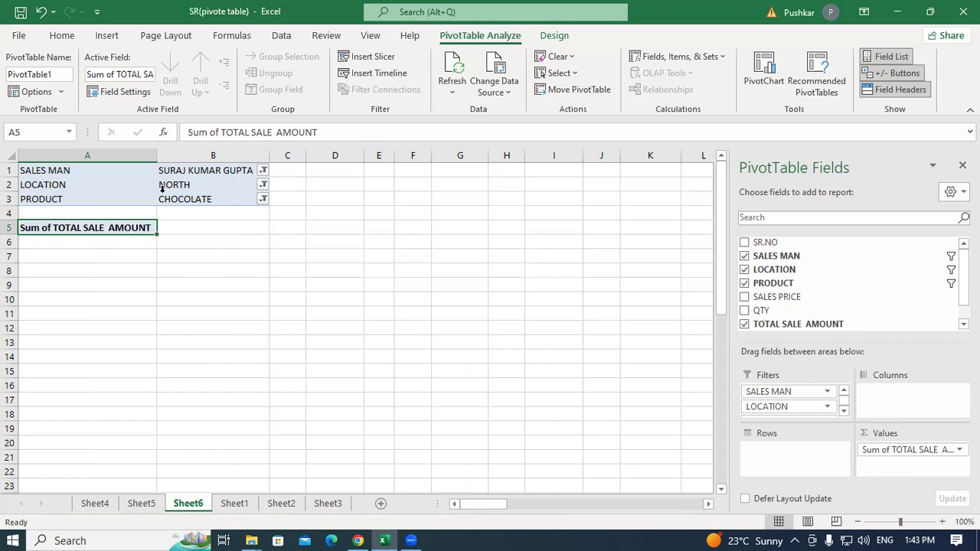
# Step: Reset the SALES MAN, LOCATION and PRODUCT report filters to include all items
pyautogui.click(263, 170)
pyautogui.click(120, 203)
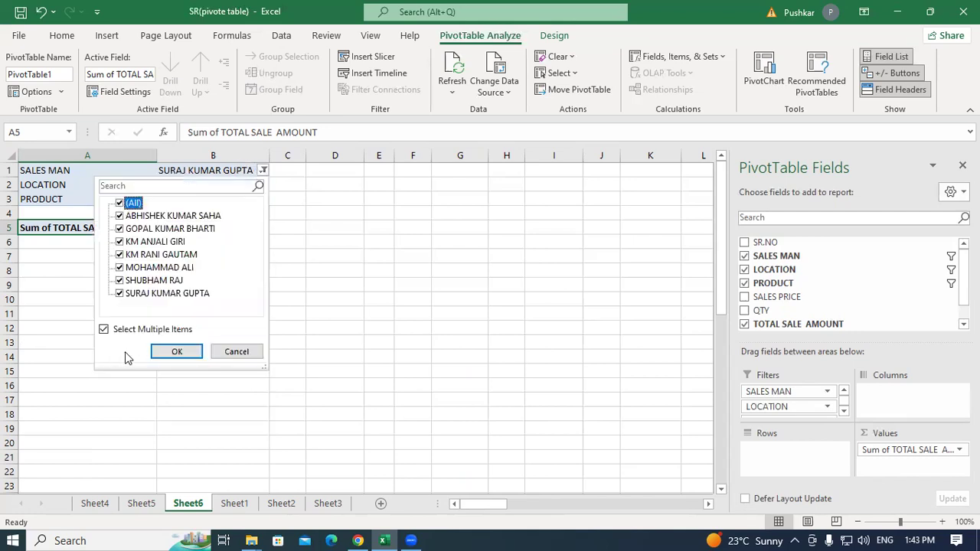
pyautogui.click(192, 352)
pyautogui.click(221, 185)
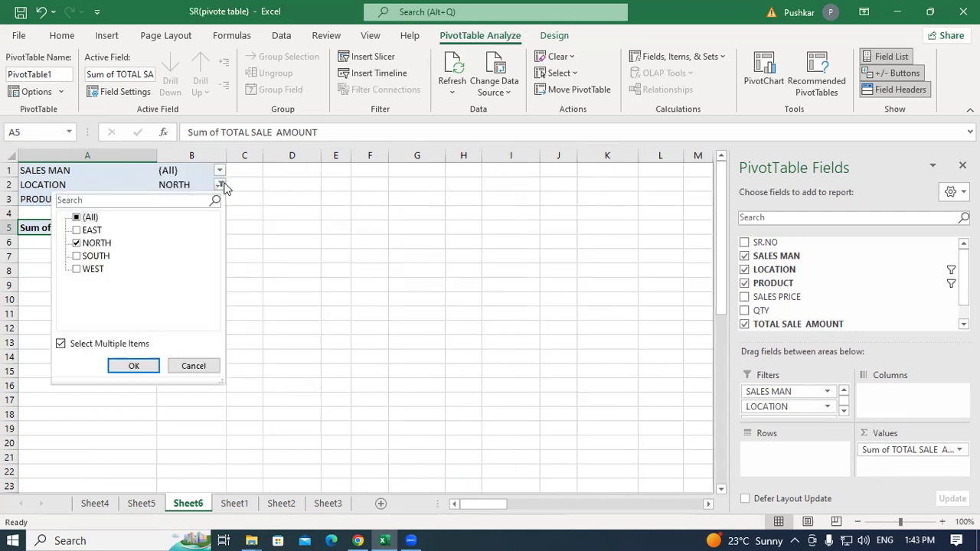
pyautogui.click(88, 218)
pyautogui.click(132, 365)
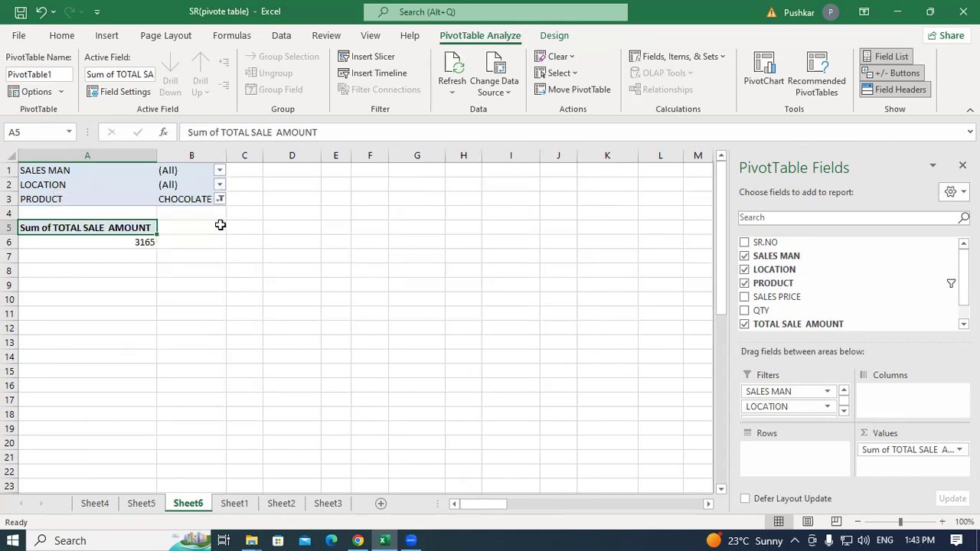
pyautogui.click(220, 200)
pyautogui.click(77, 231)
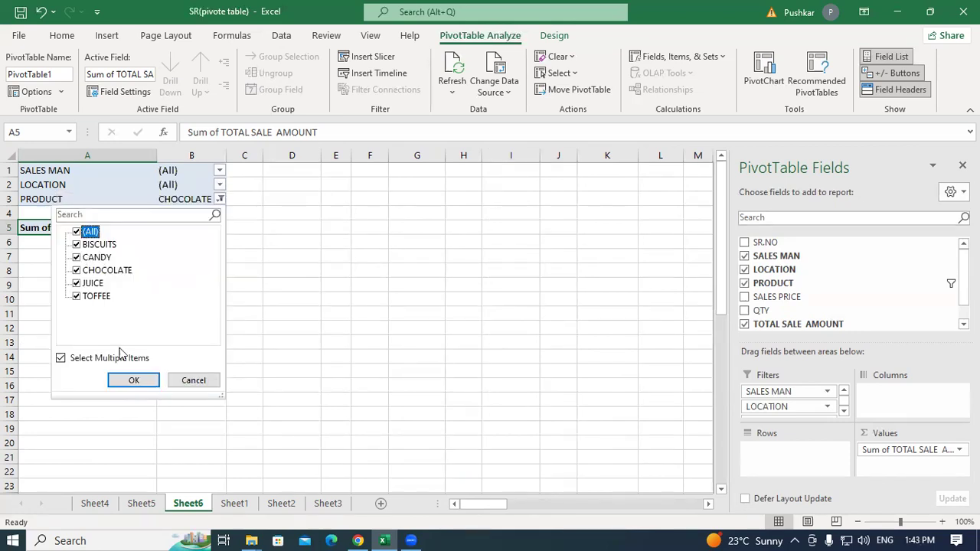
pyautogui.click(134, 381)
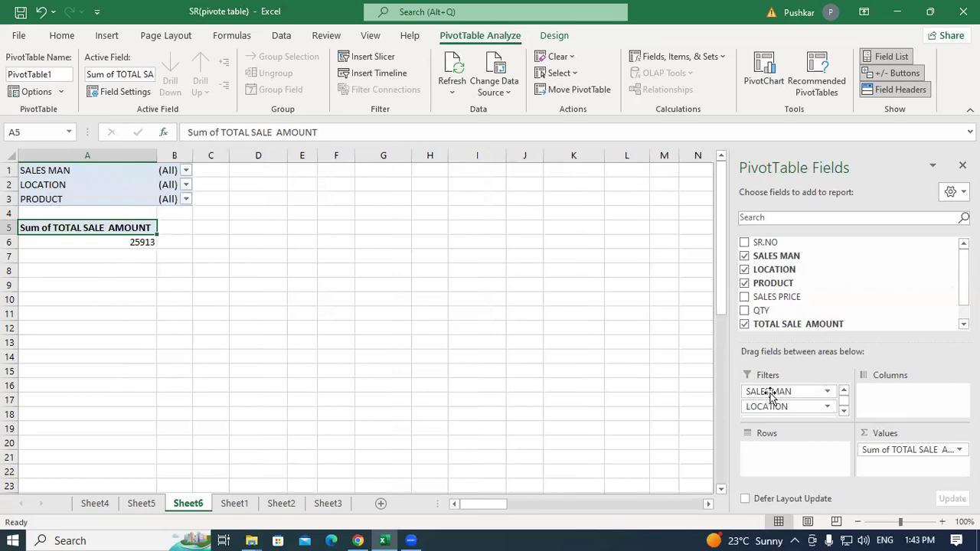
# Step: Move SALES MAN, LOCATION and PRODUCT from the report filters to the row fields, nested in that order
pyautogui.moveTo(773, 394); pyautogui.dragTo(778, 459)
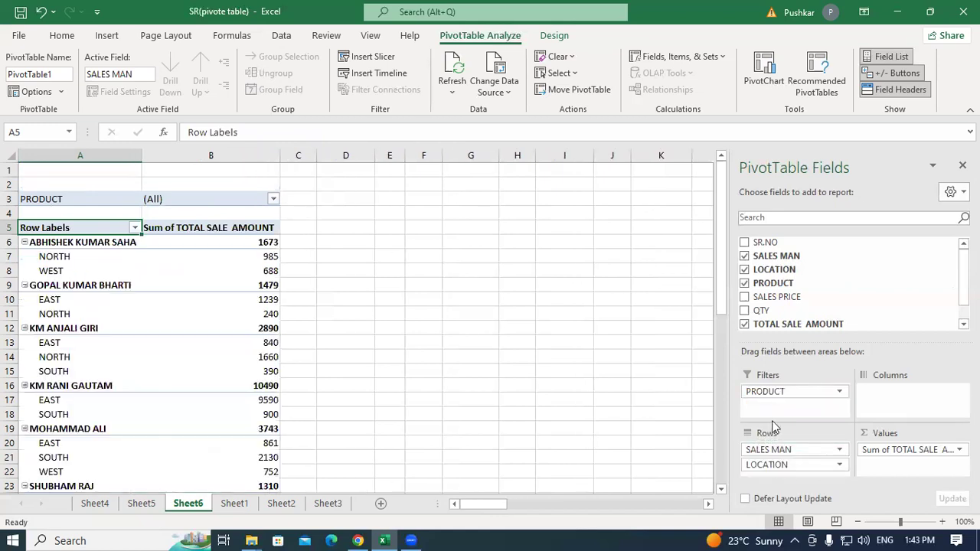
pyautogui.moveTo(769, 391); pyautogui.dragTo(774, 469)
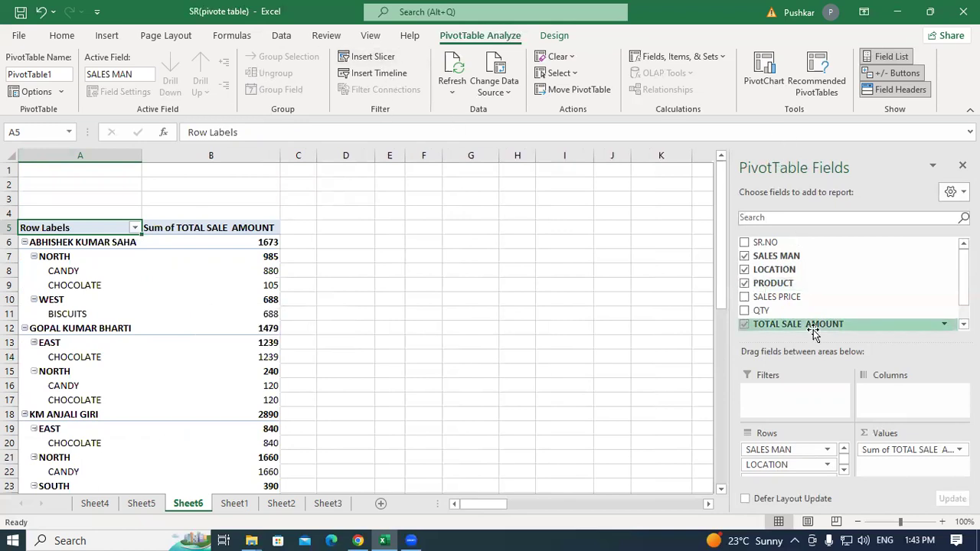
# Step: Insert a slicer for the SALES MAN field and place it beside the pivot table around columns D to G
pyautogui.click(369, 61)
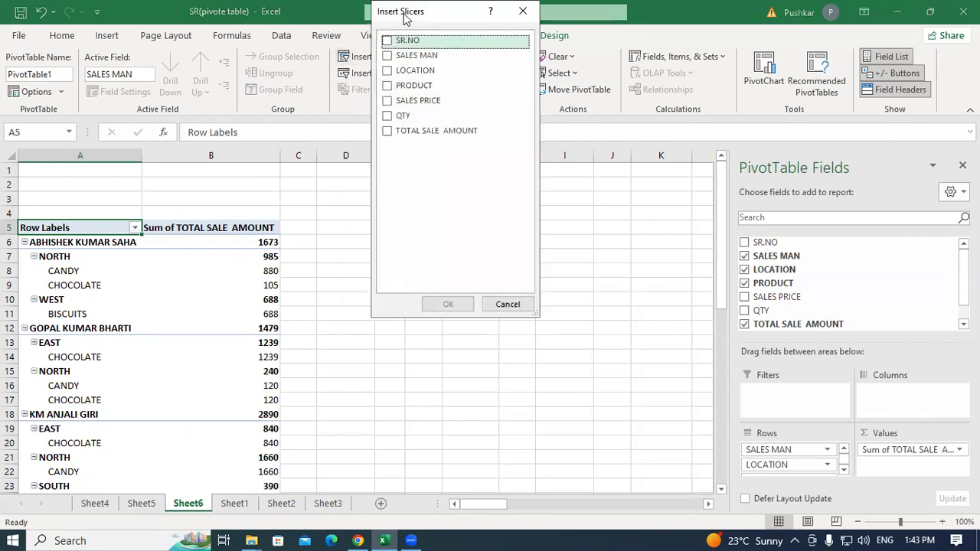
pyautogui.moveTo(403, 17); pyautogui.dragTo(359, 64)
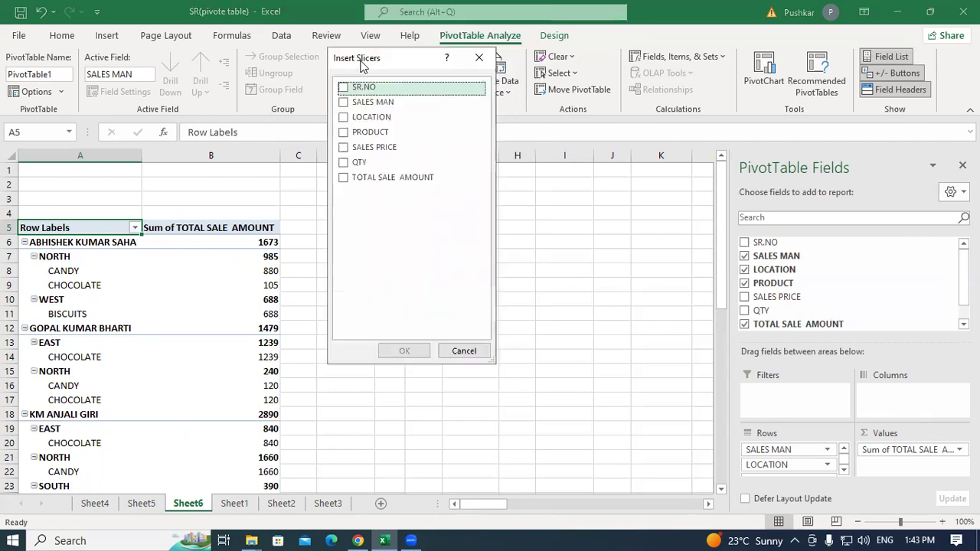
pyautogui.click(346, 102)
pyautogui.click(405, 351)
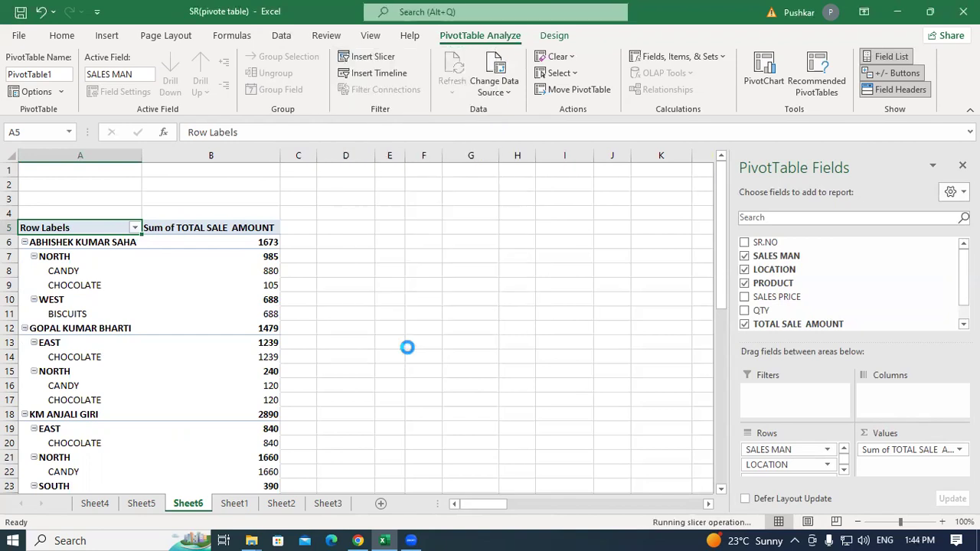
pyautogui.moveTo(372, 241); pyautogui.dragTo(395, 199)
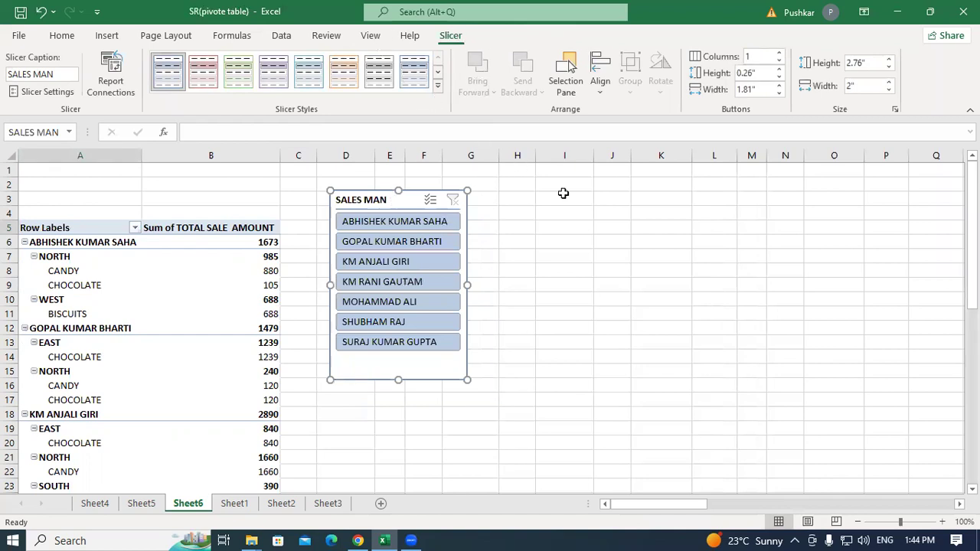
pyautogui.click(551, 274)
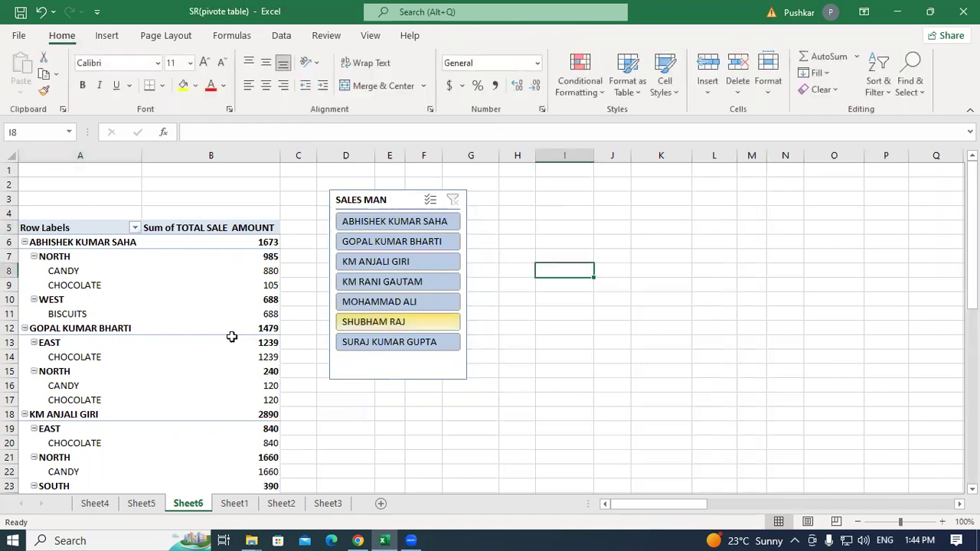
# Step: Insert a second SALES MAN slicer for the pivot table and place it directly beside the first one
pyautogui.click(170, 284)
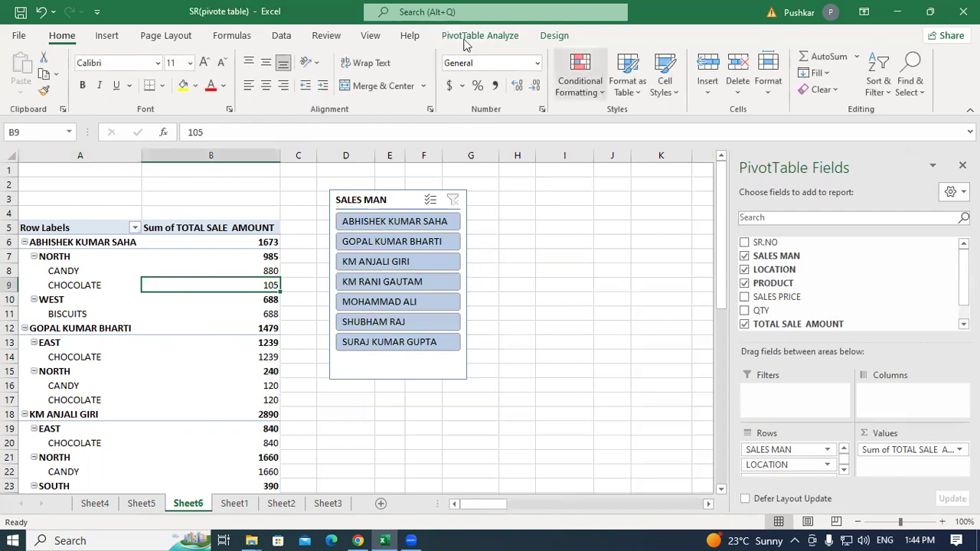
pyautogui.click(480, 35)
pyautogui.click(383, 61)
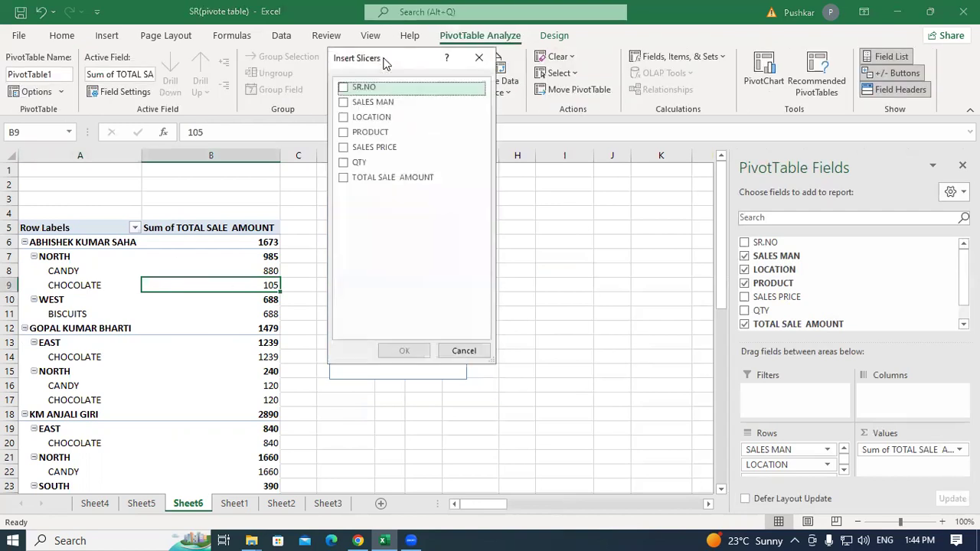
pyautogui.moveTo(376, 63); pyautogui.dragTo(569, 82)
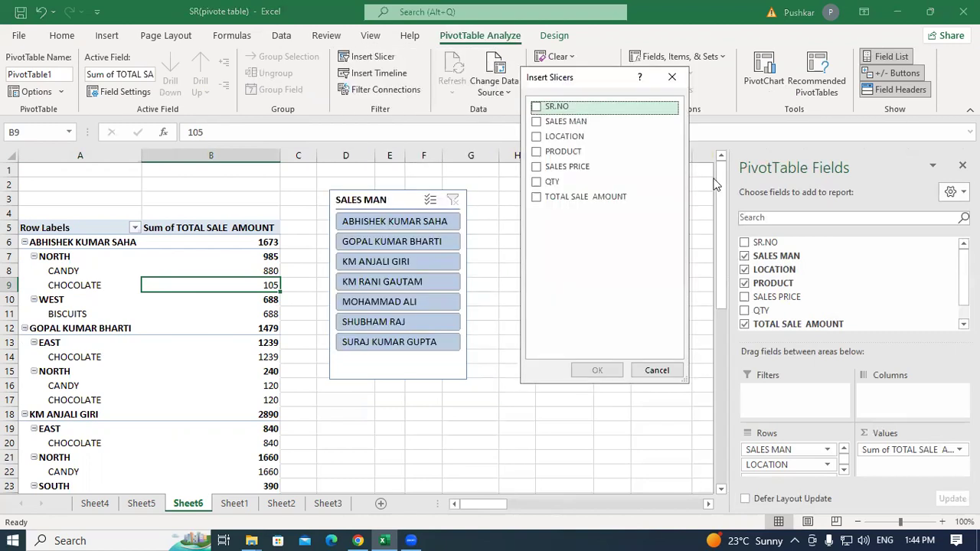
pyautogui.click(537, 123)
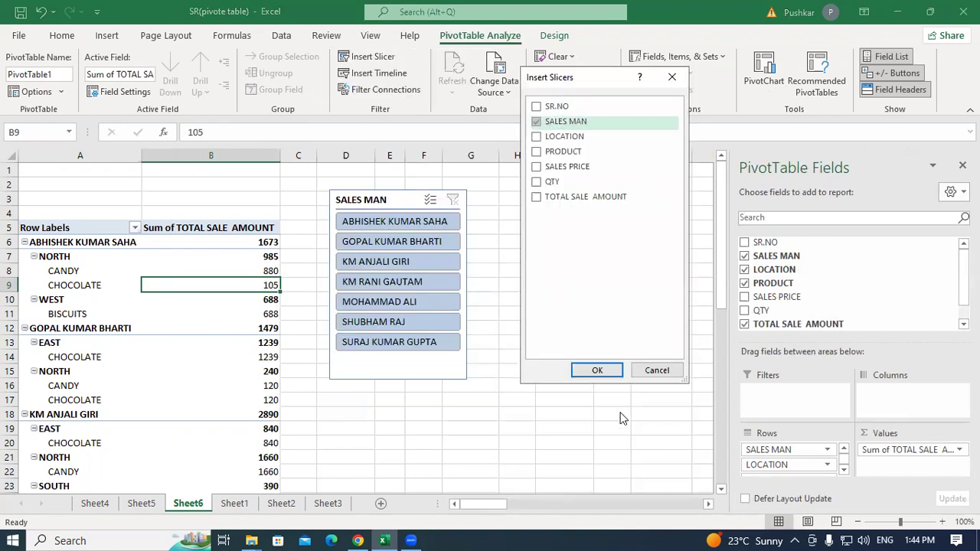
pyautogui.click(597, 369)
pyautogui.moveTo(384, 248); pyautogui.dragTo(556, 204)
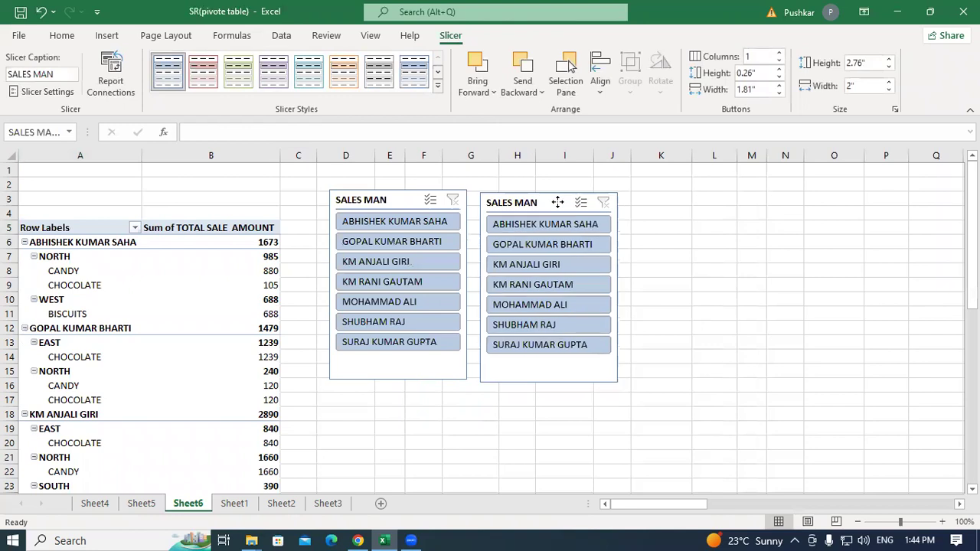
pyautogui.click(697, 240)
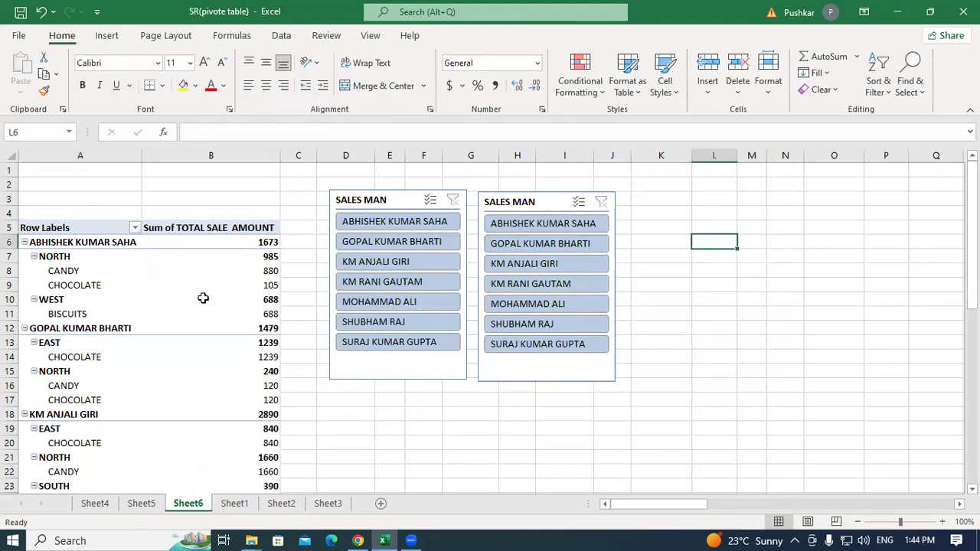
# Step: Insert a PRODUCT slicer and place it in line beside the second SALES MAN slicer
pyautogui.click(203, 298)
pyautogui.click(481, 36)
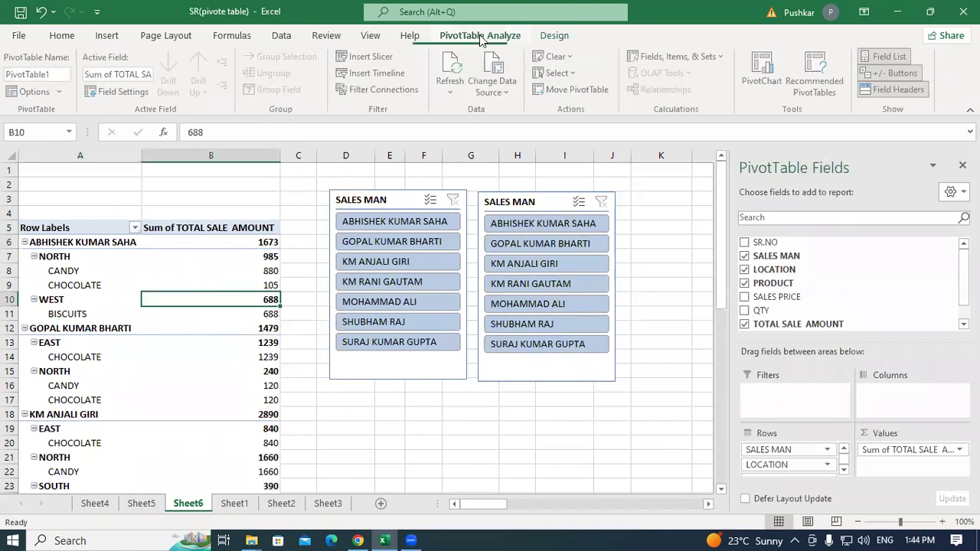
pyautogui.click(372, 56)
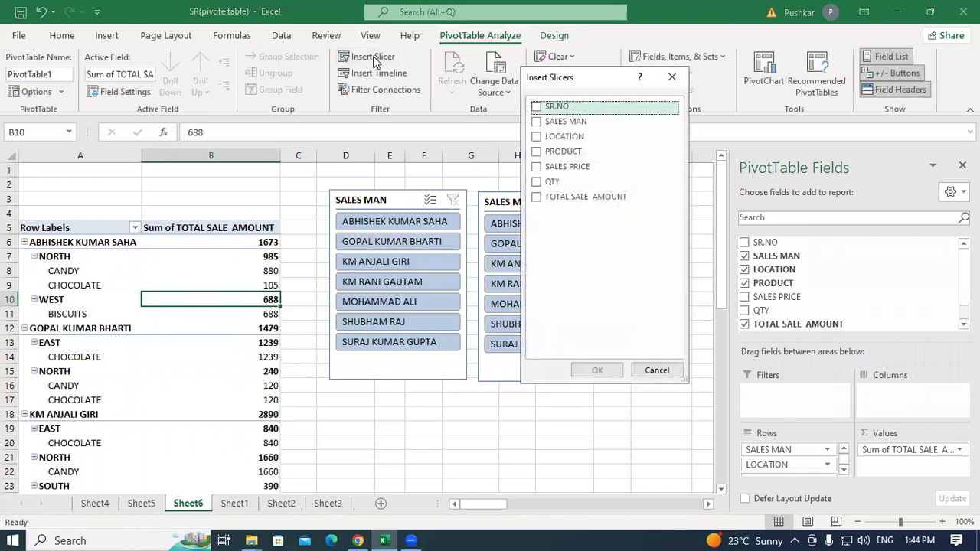
pyautogui.click(540, 153)
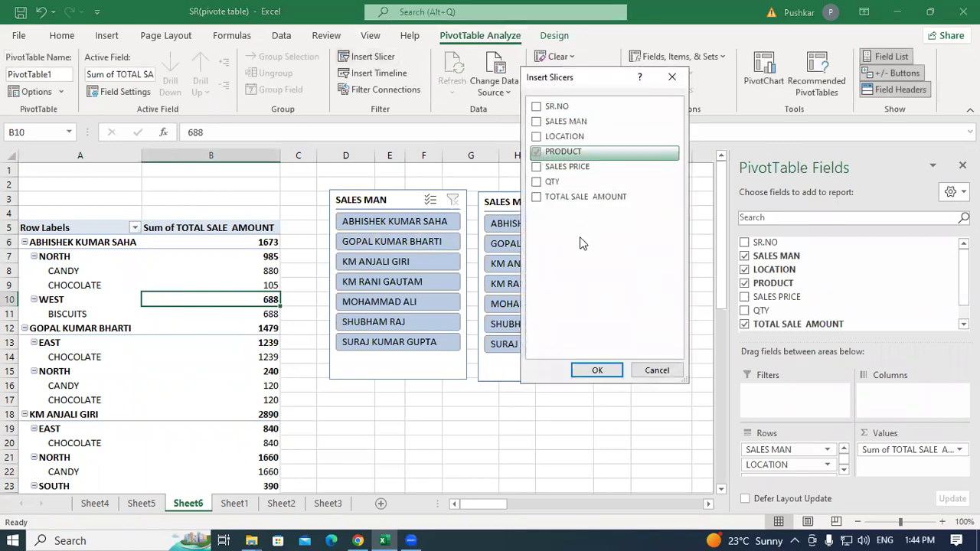
pyautogui.click(596, 371)
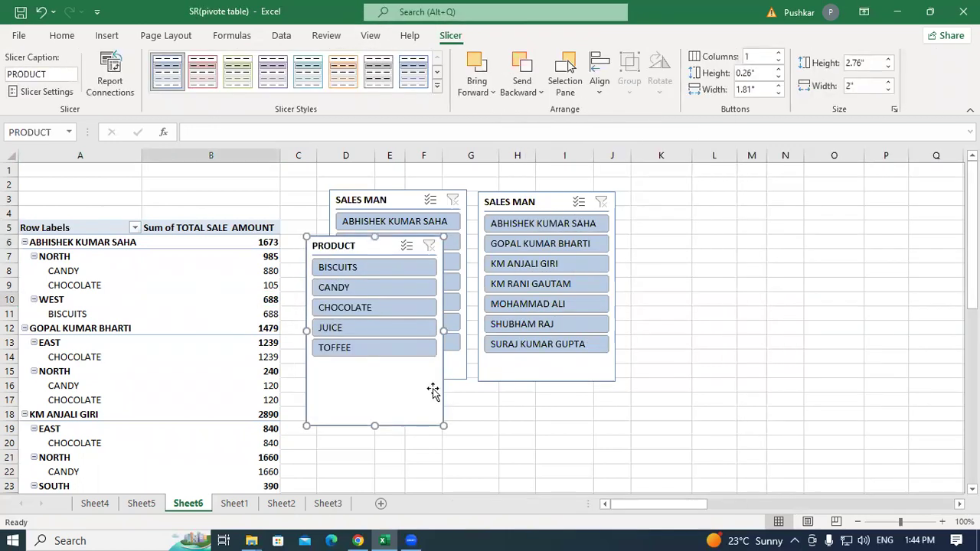
pyautogui.moveTo(603, 305); pyautogui.dragTo(691, 199)
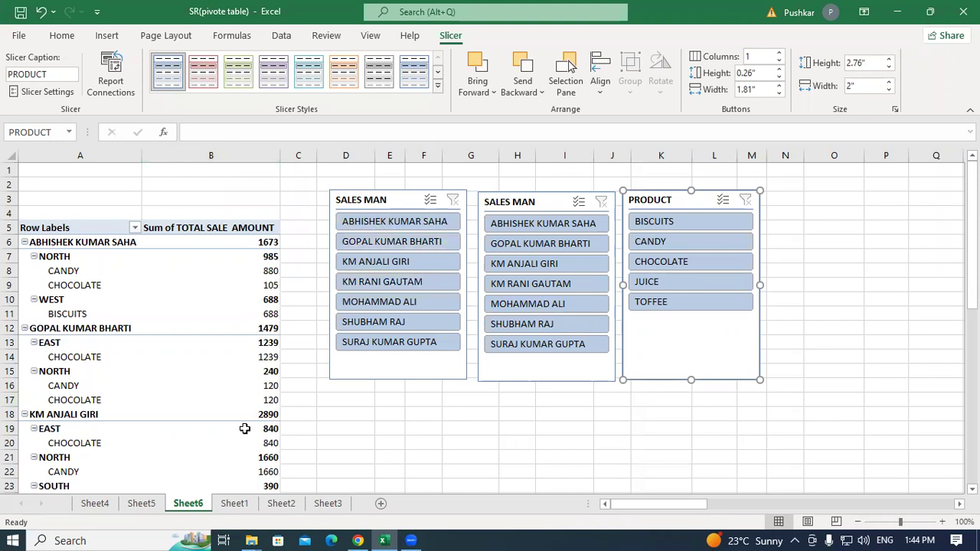
# Step: Filter the pivot table to the first listed salesman with the SALES MAN slicer and clear that filter
pyautogui.click(394, 222)
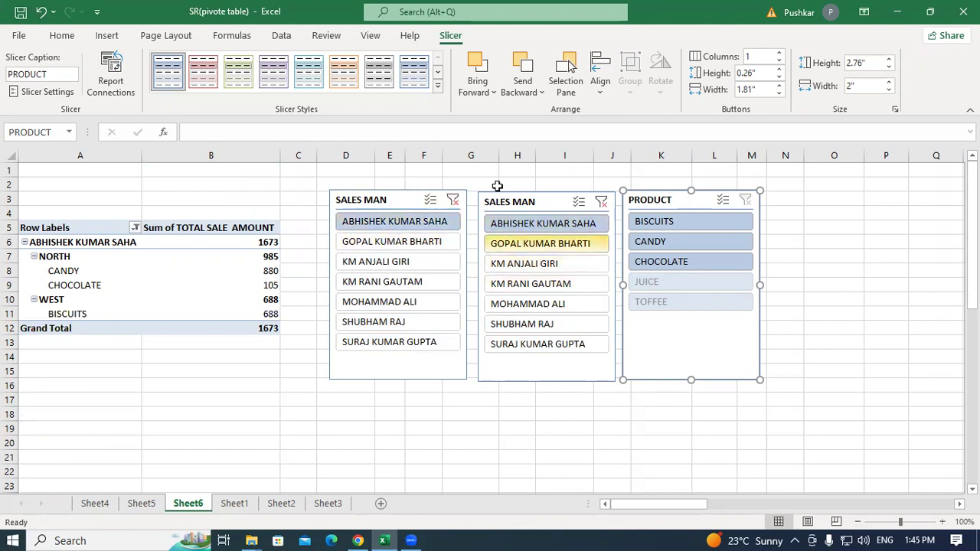
pyautogui.click(453, 200)
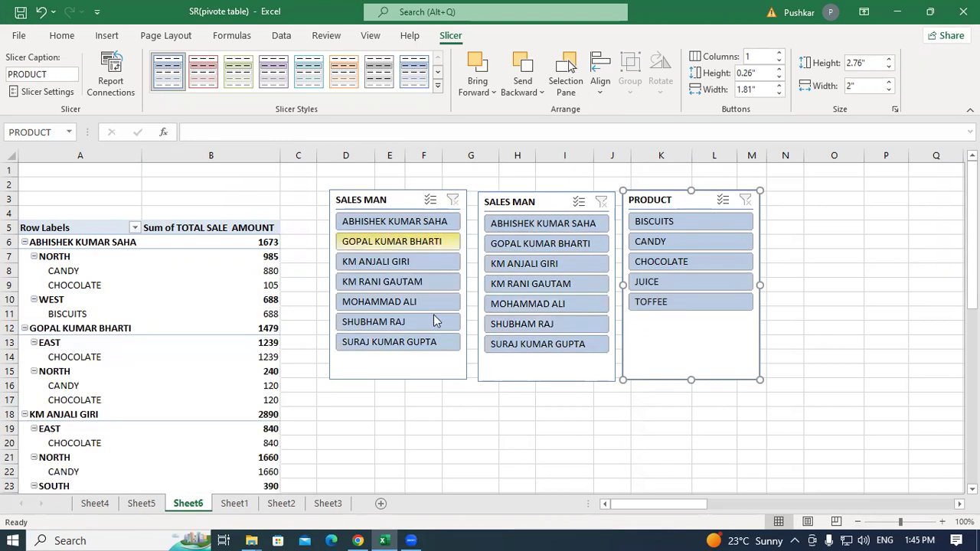
# Step: Replace the SALES MAN slicer nearest the pivot table with a LOCATION slicer in the same place
pyautogui.click(457, 208)
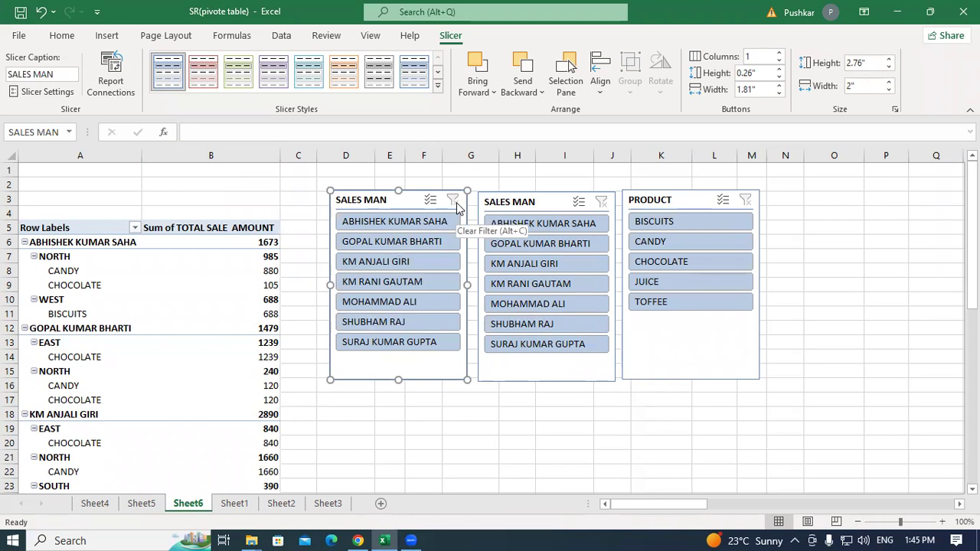
pyautogui.press('Delete')
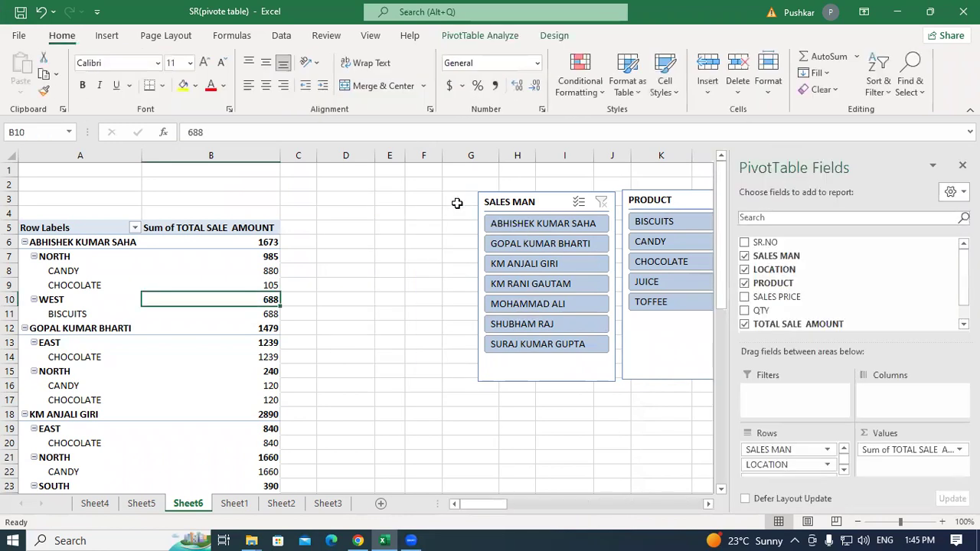
pyautogui.click(469, 36)
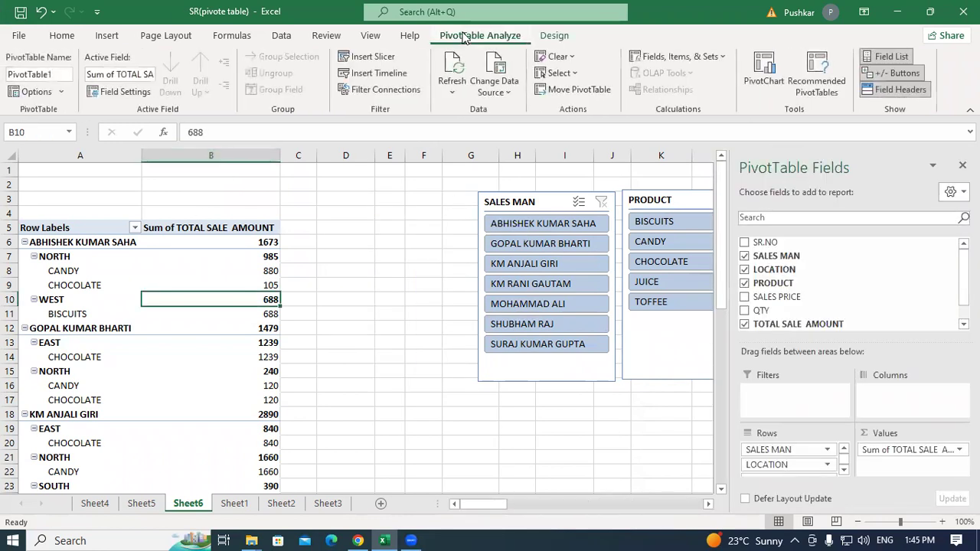
pyautogui.click(372, 58)
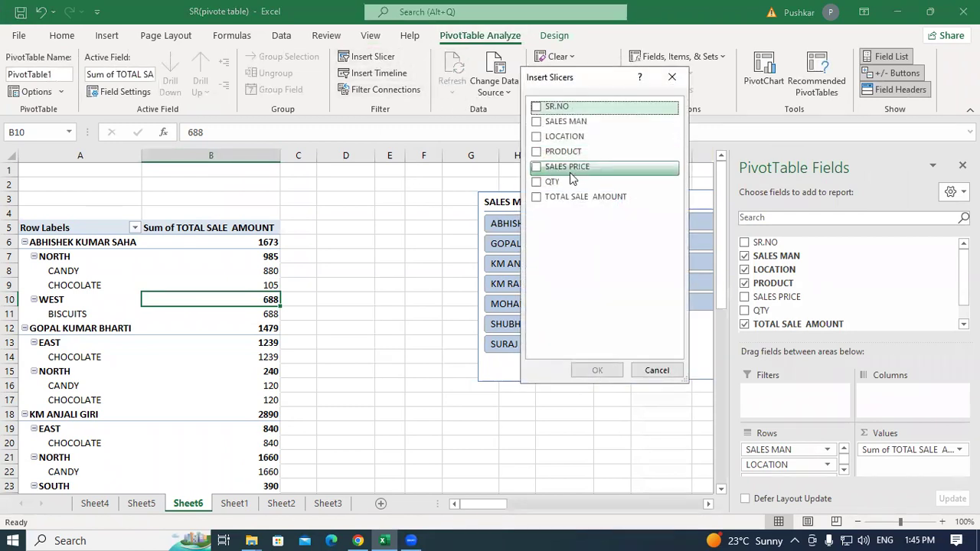
pyautogui.click(536, 150)
pyautogui.click(536, 136)
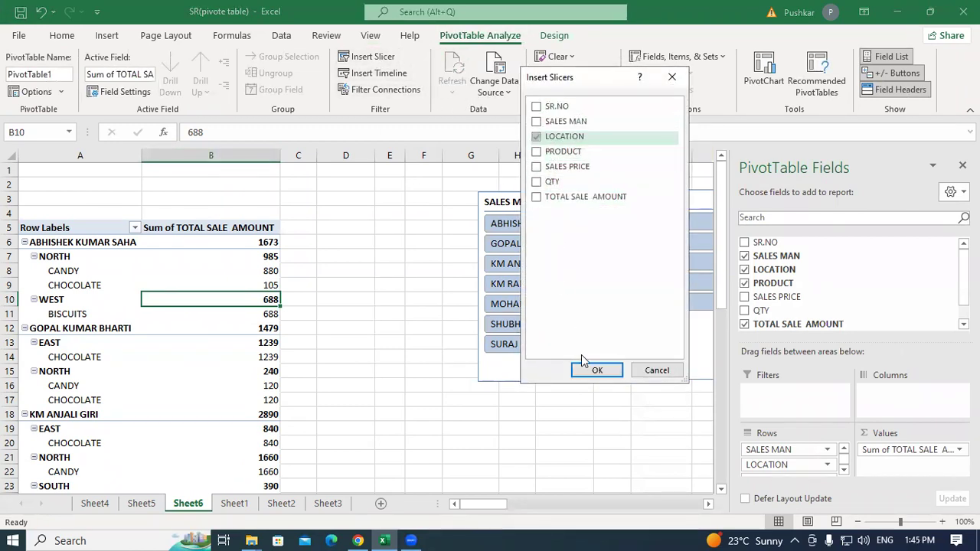
pyautogui.click(597, 370)
pyautogui.moveTo(369, 245); pyautogui.dragTo(387, 201)
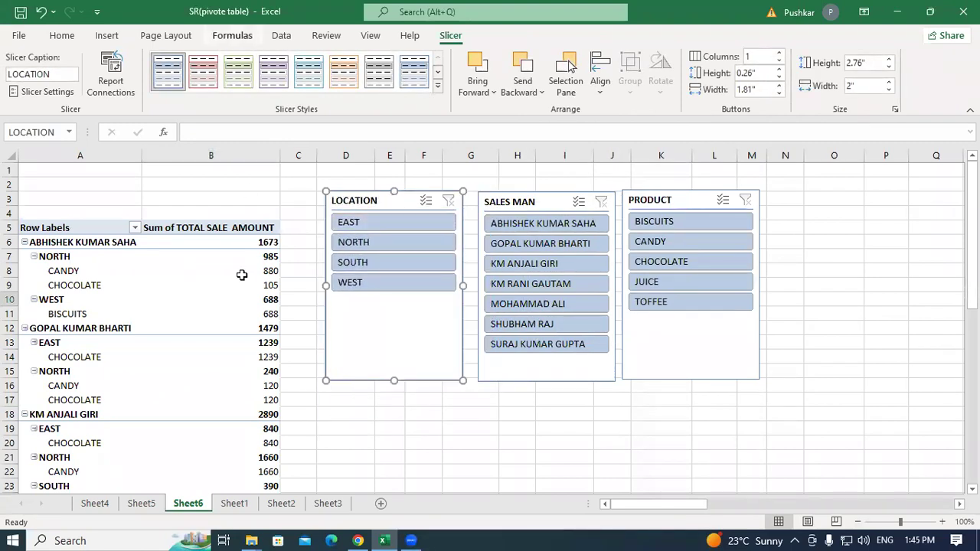
# Step: Try slicer filtering with LOCATION set to SOUTH and with PRODUCT set to BISCUITS, clearing each filter
pyautogui.click(388, 261)
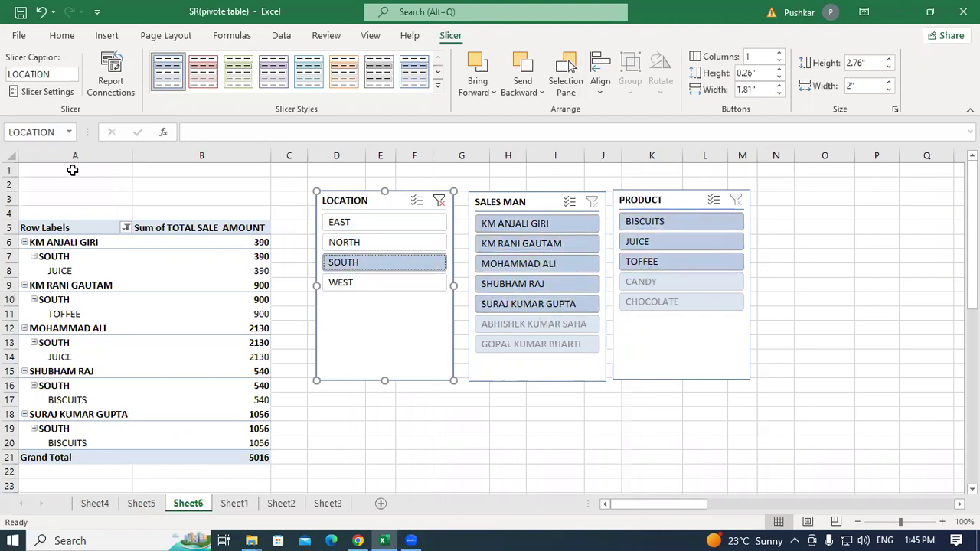
pyautogui.click(439, 200)
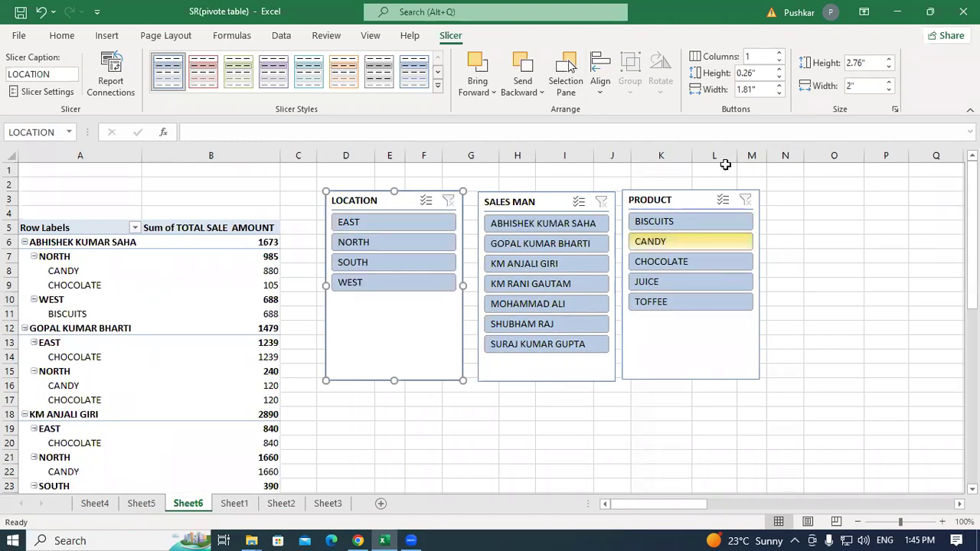
pyautogui.click(660, 223)
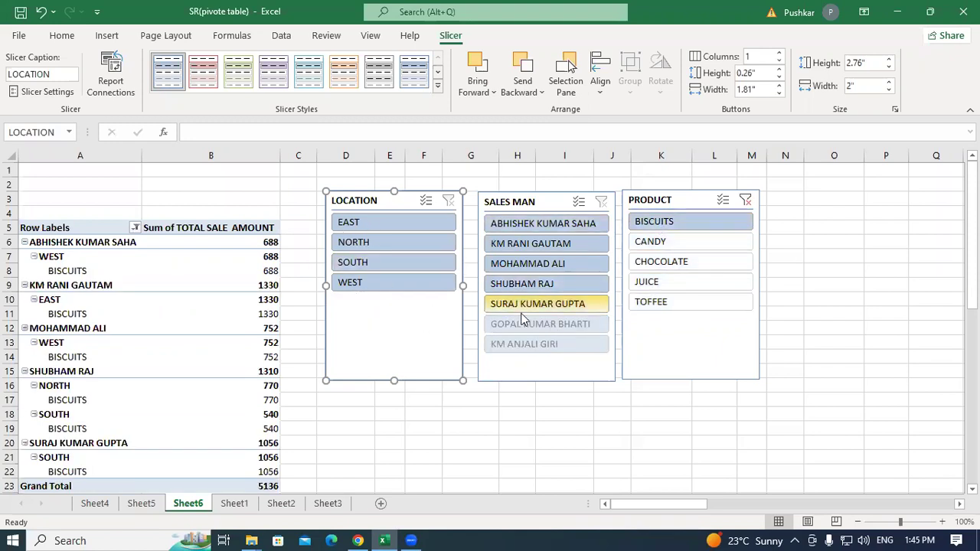
pyautogui.click(745, 200)
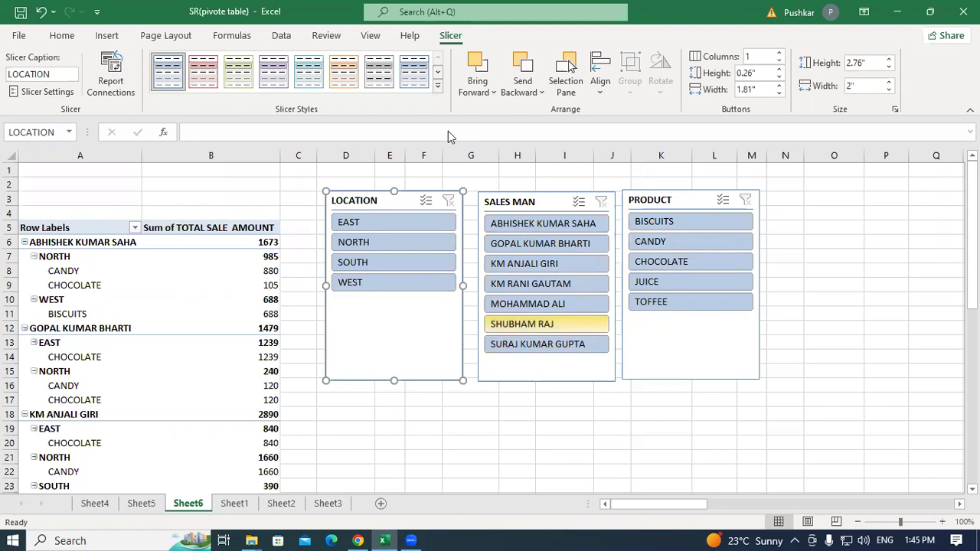
# Step: Try combined slicer filters: the sixth listed salesman with LOCATION NORTH, and the first listed salesman with LOCATION WEST
pyautogui.click(548, 322)
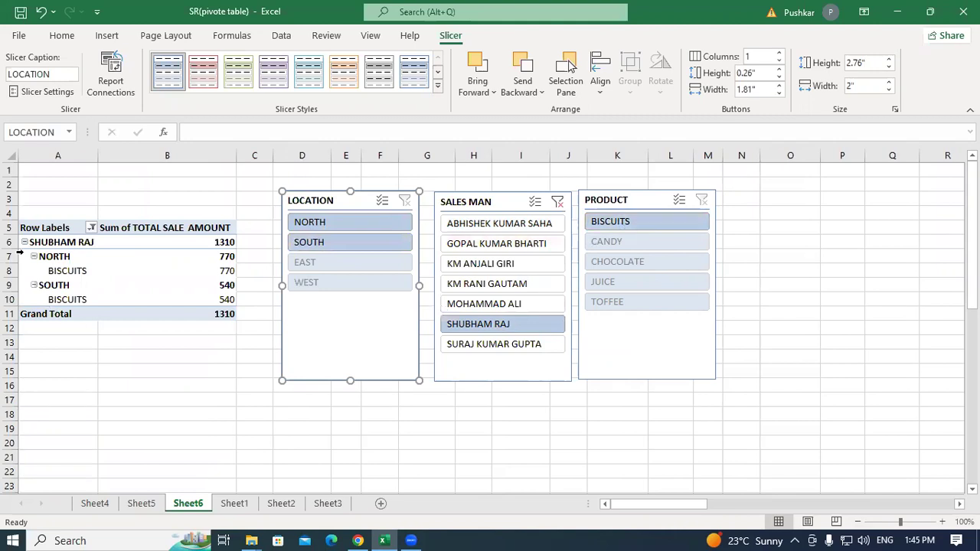
pyautogui.moveTo(227, 308)
pyautogui.click(318, 227)
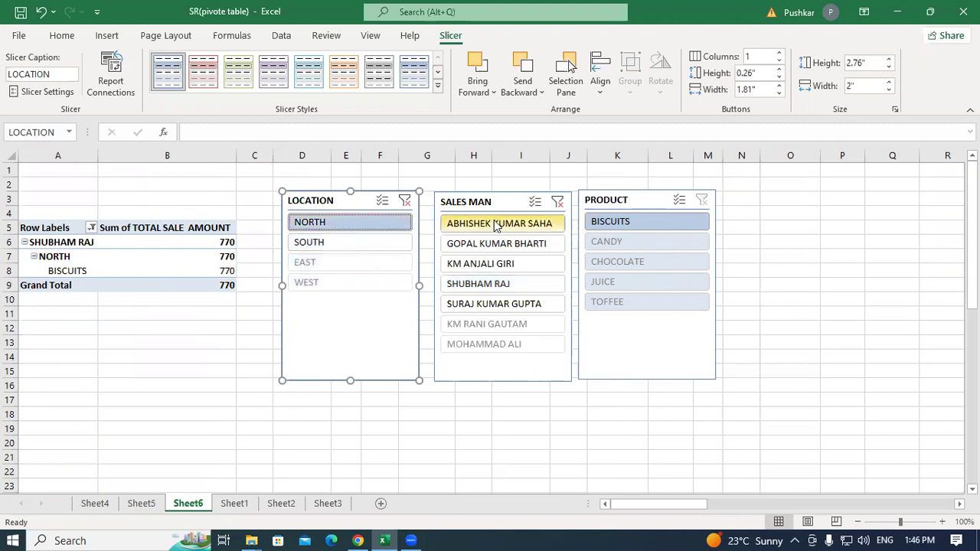
pyautogui.click(495, 223)
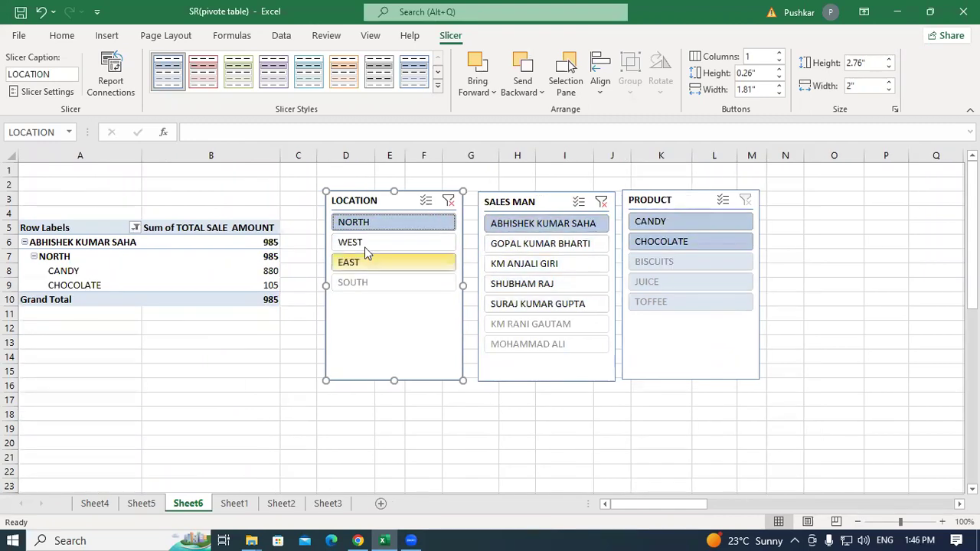
pyautogui.click(389, 240)
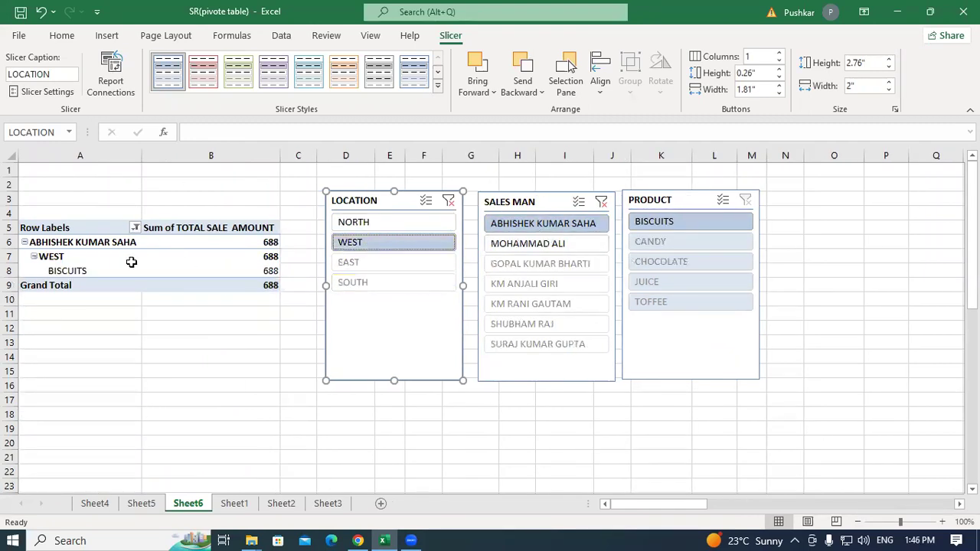
# Step: Try two other salesmen in the SALES MAN slicer under the WEST filter, and clear the SALES MAN and LOCATION filters
pyautogui.moveTo(148, 258)
pyautogui.click(528, 264)
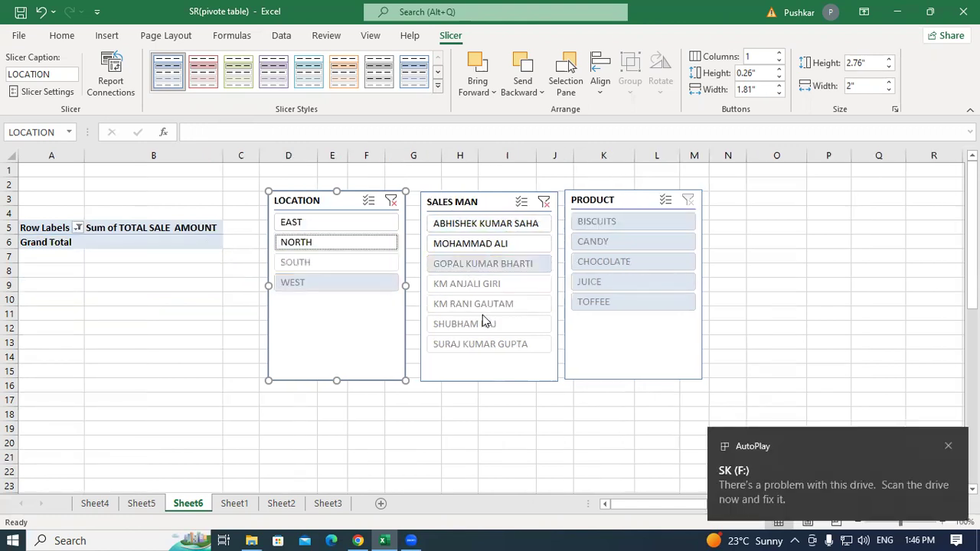
pyautogui.click(469, 324)
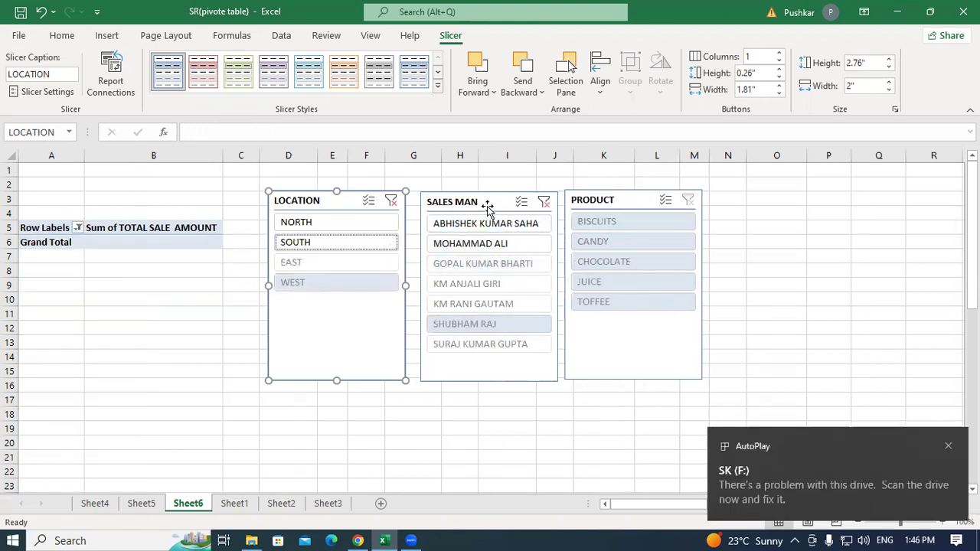
pyautogui.click(544, 201)
pyautogui.click(449, 201)
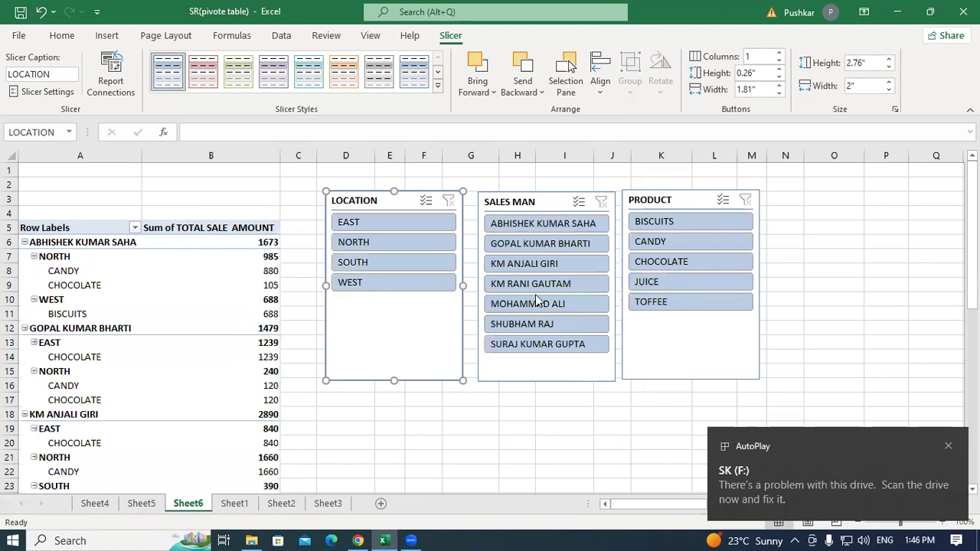
# Step: Filter the pivot table to the third listed salesman, returning to Excel if another window opens, and clear that filter
pyautogui.click(548, 264)
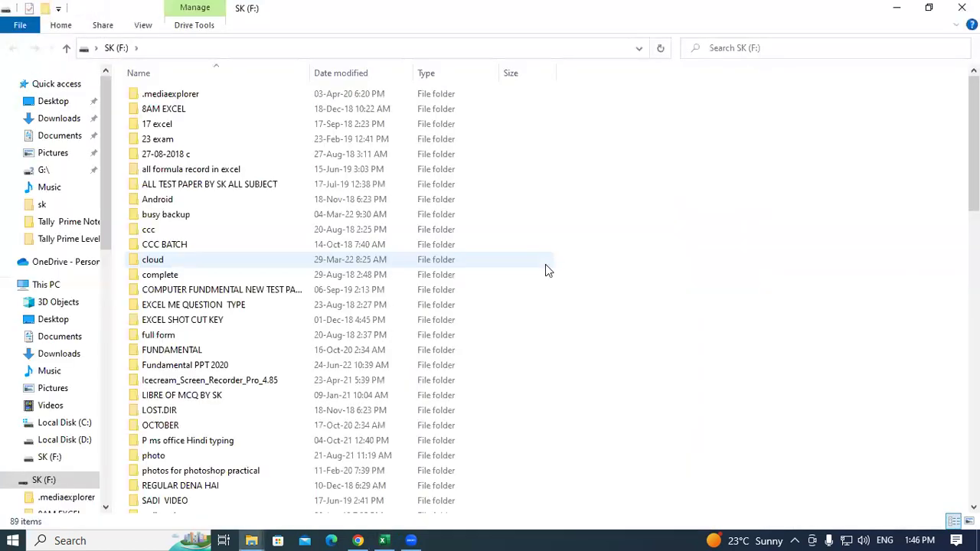
pyautogui.click(385, 541)
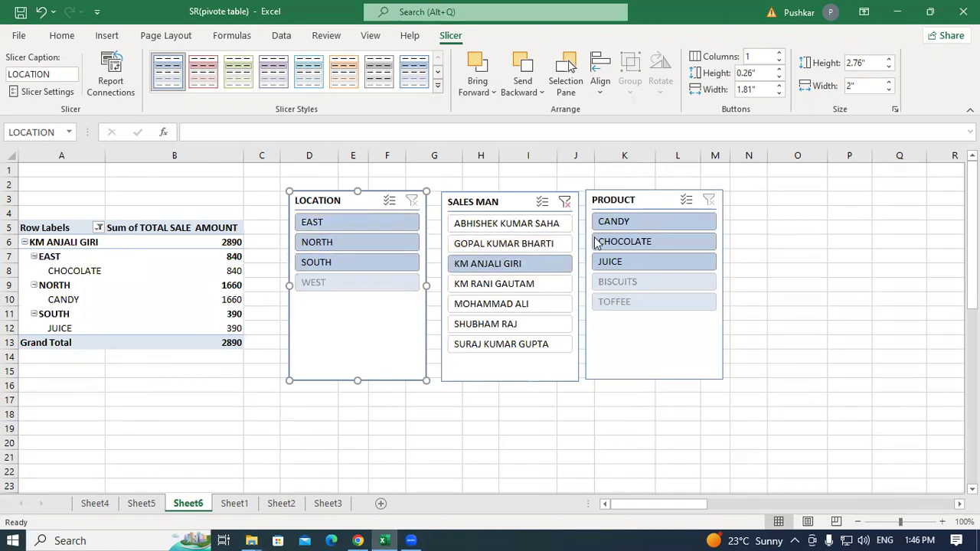
pyautogui.click(564, 202)
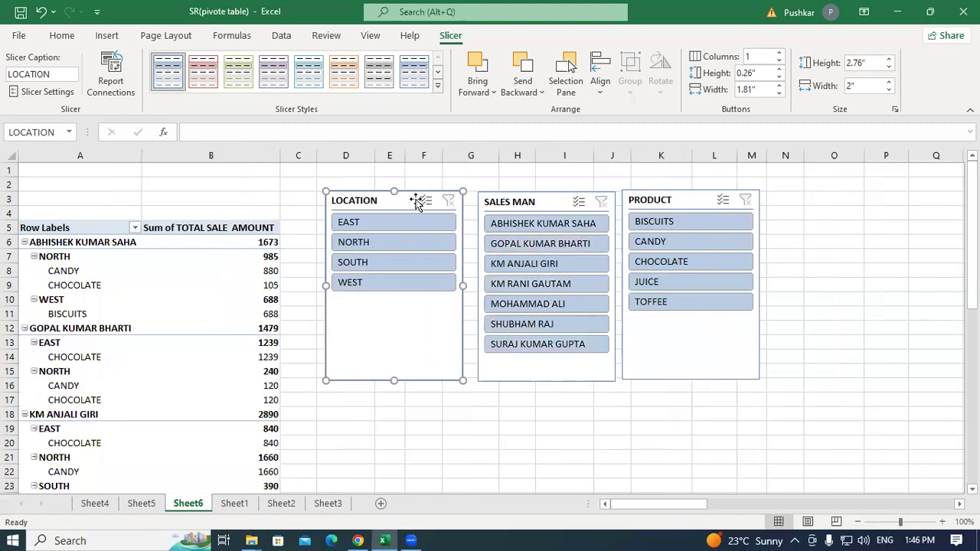
# Step: Delete the LOCATION, SALES MAN and PRODUCT slicers from Sheet6
pyautogui.press('Delete')
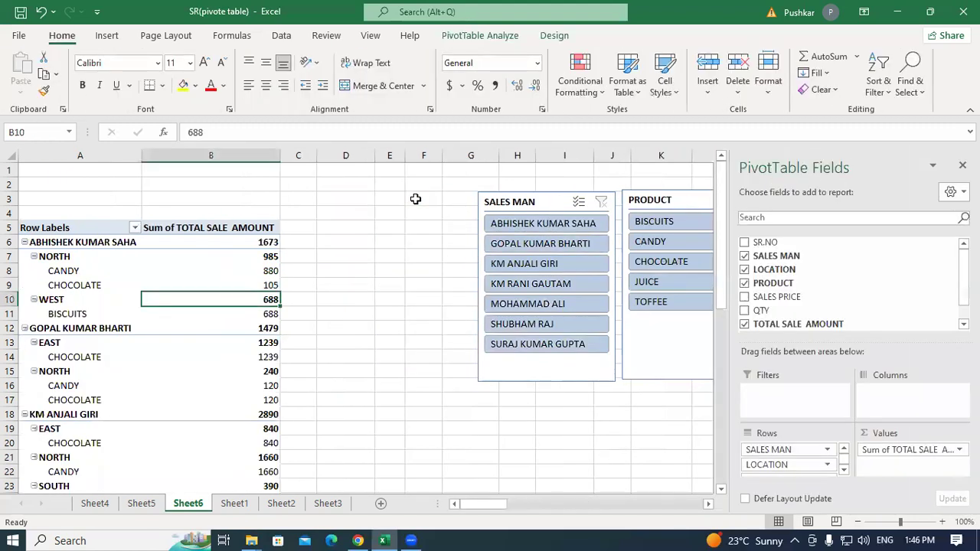
pyautogui.click(554, 205)
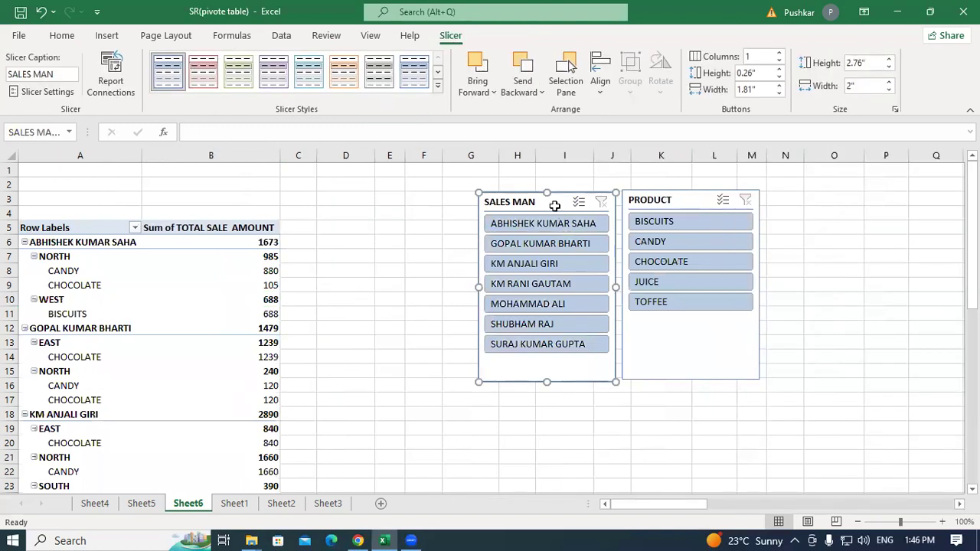
pyautogui.press('Delete')
pyautogui.click(675, 200)
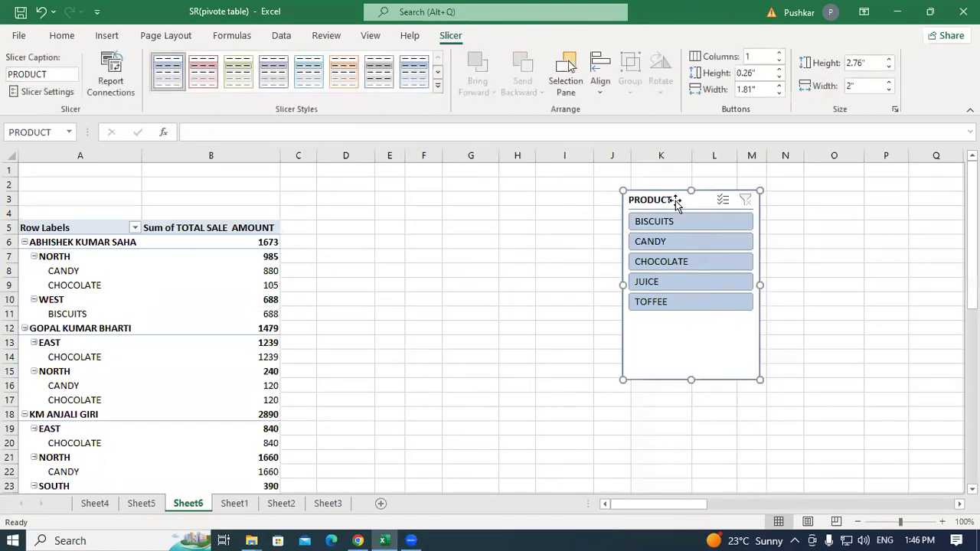
pyautogui.press('Delete')
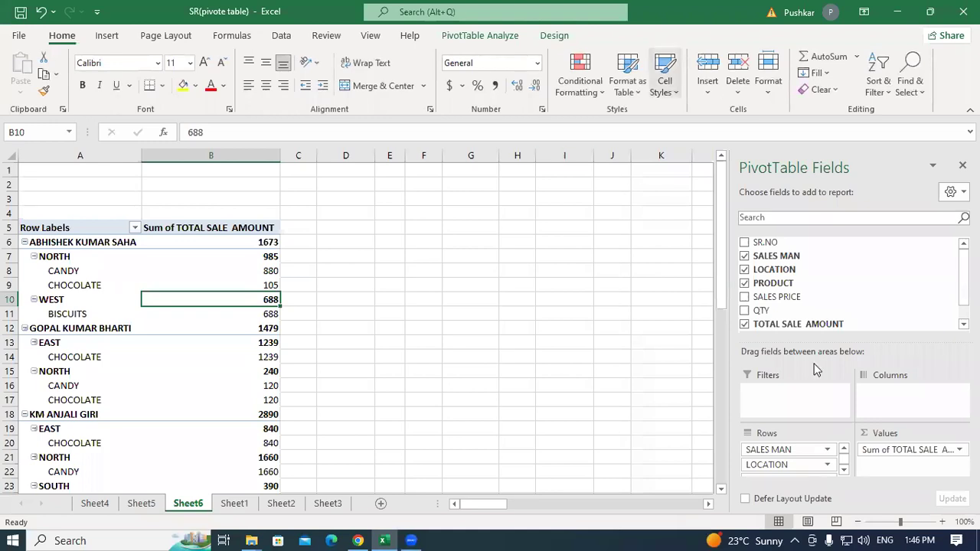
pyautogui.moveTo(474, 299); pyautogui.dragTo(500, 299)
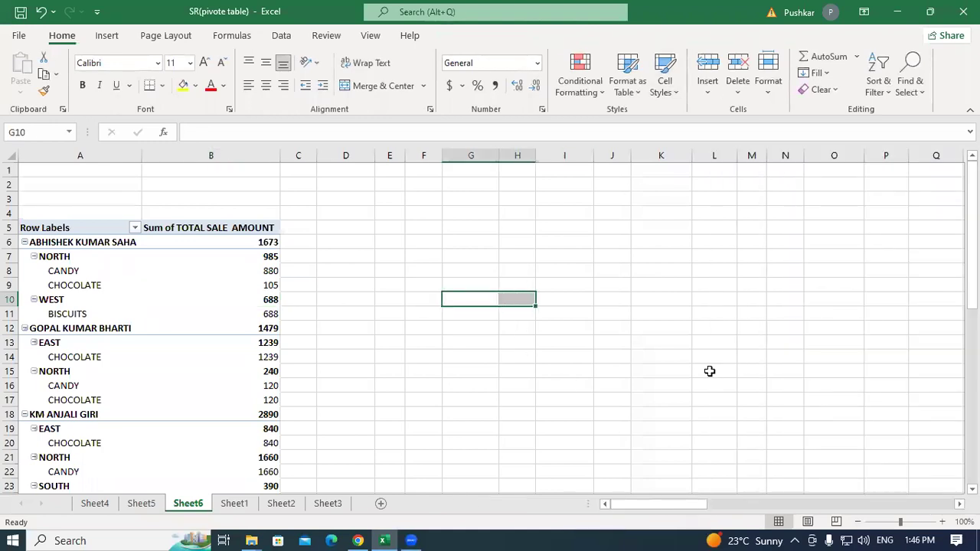
# Step: Delete the empty rows 1 to 4 above the pivot table on Sheet6
pyautogui.scroll(-4, 399, 275)
pyautogui.scroll(4, 392, 285)
pyautogui.scroll(-6, 383, 290)
pyautogui.scroll(-7, 376, 292)
pyautogui.scroll(13, 376, 294)
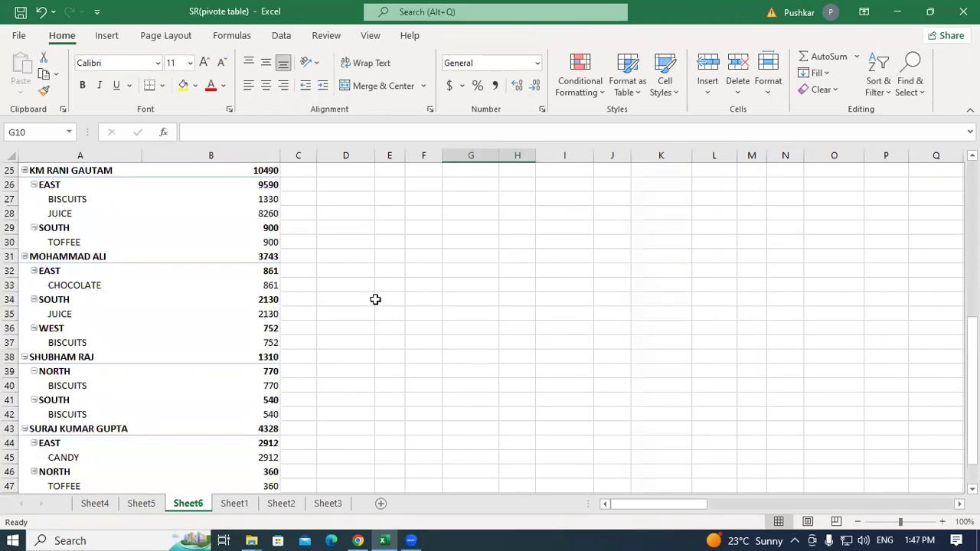
pyautogui.moveTo(9, 170); pyautogui.dragTo(6, 214)
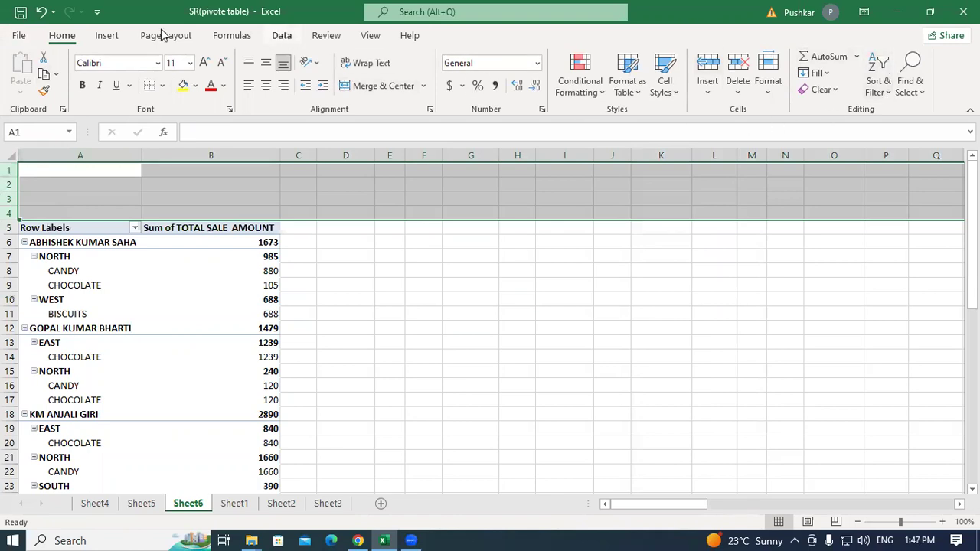
pyautogui.click(738, 90)
pyautogui.click(777, 135)
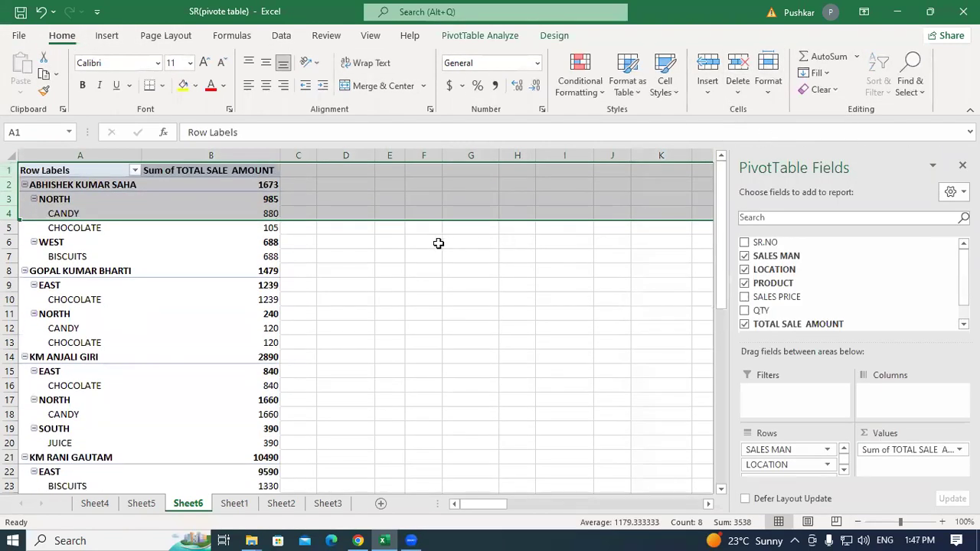
pyautogui.click(437, 242)
pyautogui.click(147, 213)
pyautogui.click(355, 197)
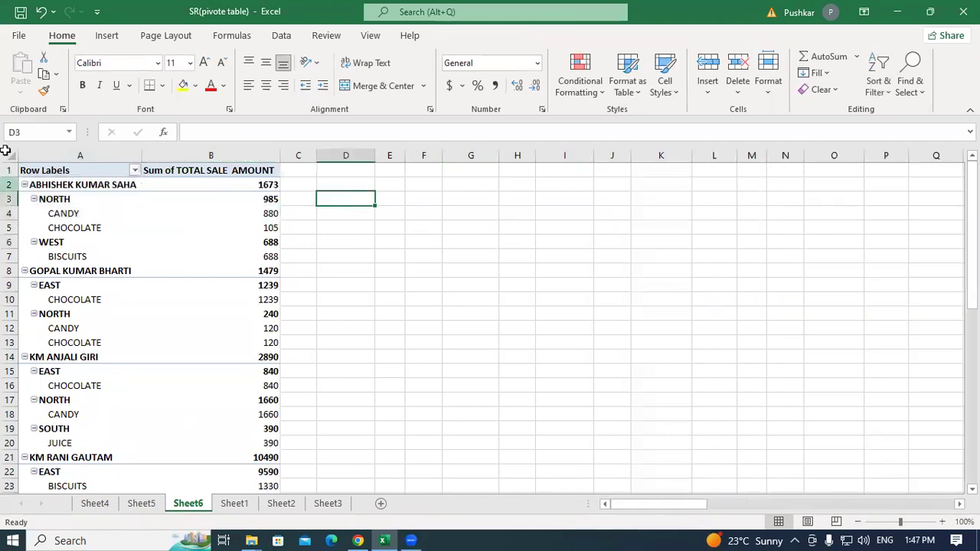
# Step: Print the active pivot table sheet with Microsoft Print to PDF
pyautogui.click(23, 36)
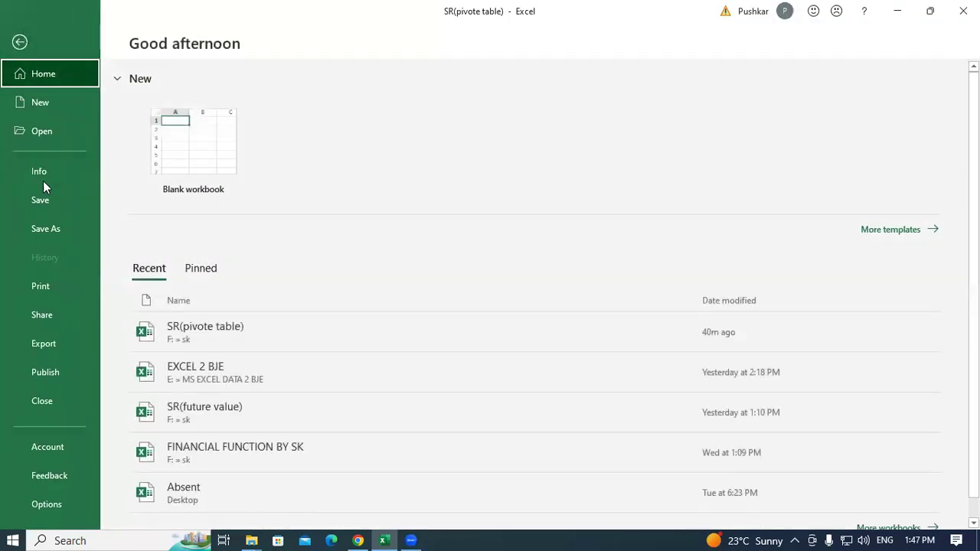
pyautogui.click(21, 286)
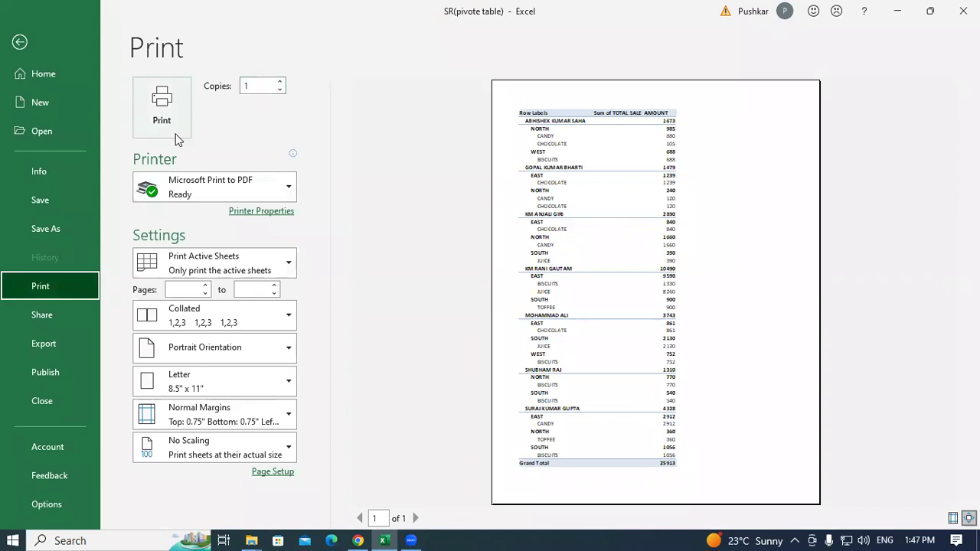
pyautogui.click(171, 105)
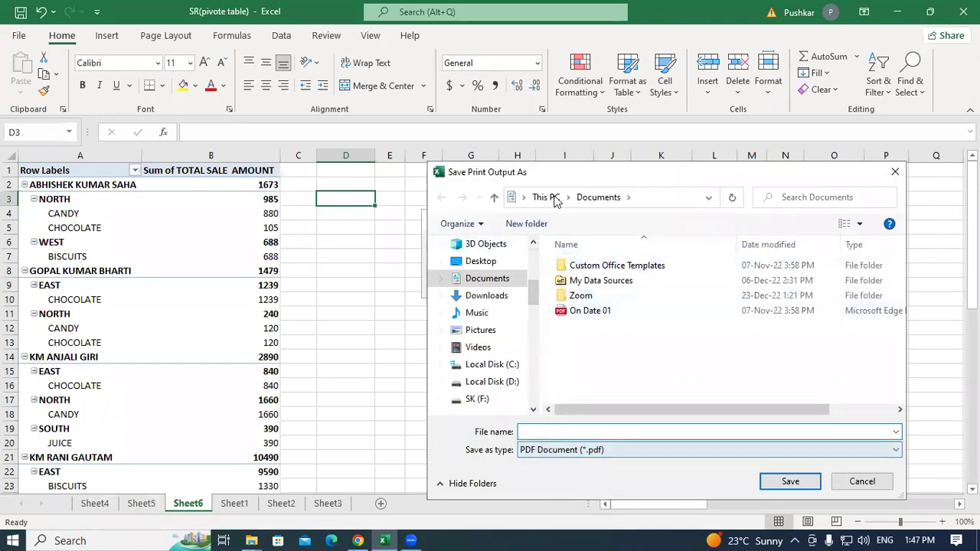
pyautogui.moveTo(540, 174); pyautogui.dragTo(305, 90)
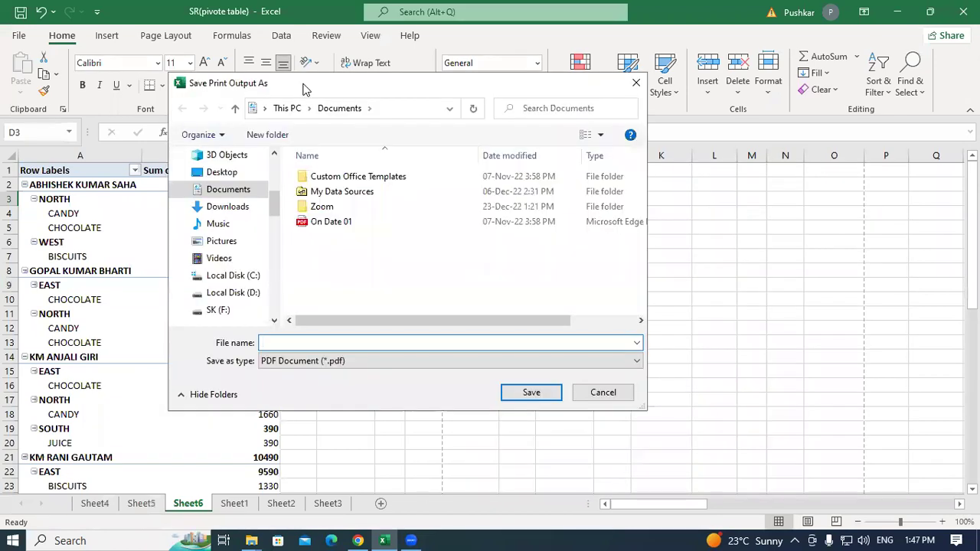
# Step: Save the PDF print output as SALES REPORT on the Desktop
pyautogui.write('sh')
pyautogui.press('BackSpace')
pyautogui.press('BackSpace')
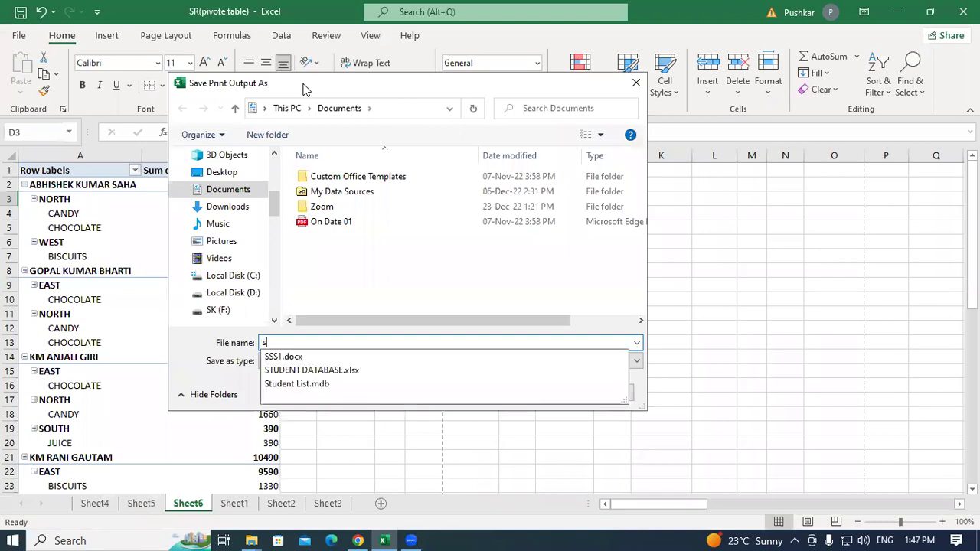
pyautogui.write('S')
pyautogui.press('BackSpace')
pyautogui.write('SALES REPORT')
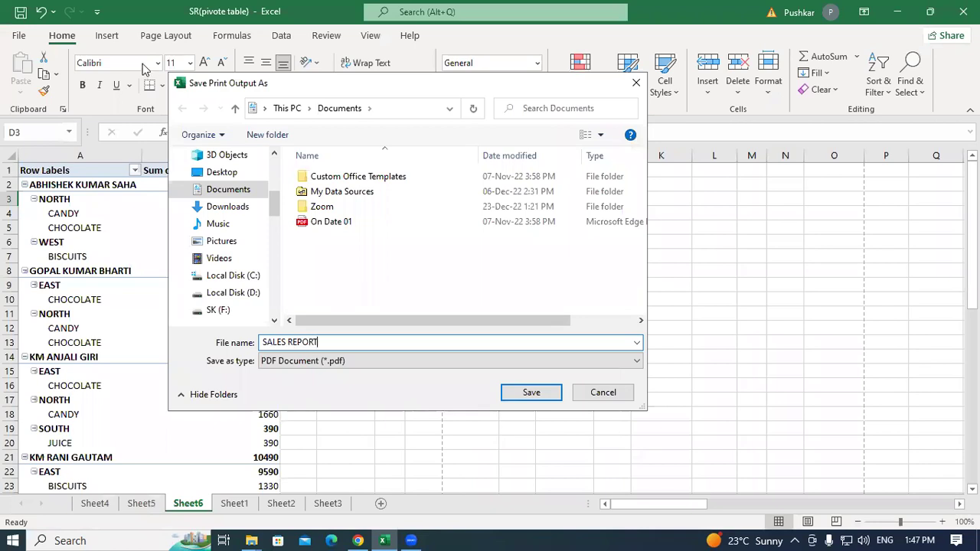
pyautogui.scroll(1, 219, 198)
pyautogui.click(222, 218)
pyautogui.click(518, 398)
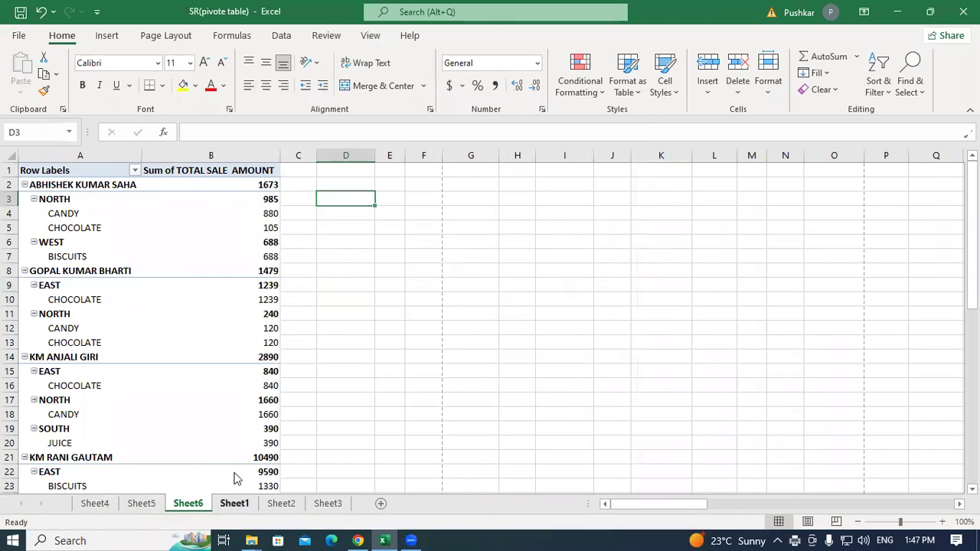
# Step: Delete the pivot table worksheet Sheet6 from the workbook
pyautogui.click(234, 502)
pyautogui.click(188, 503)
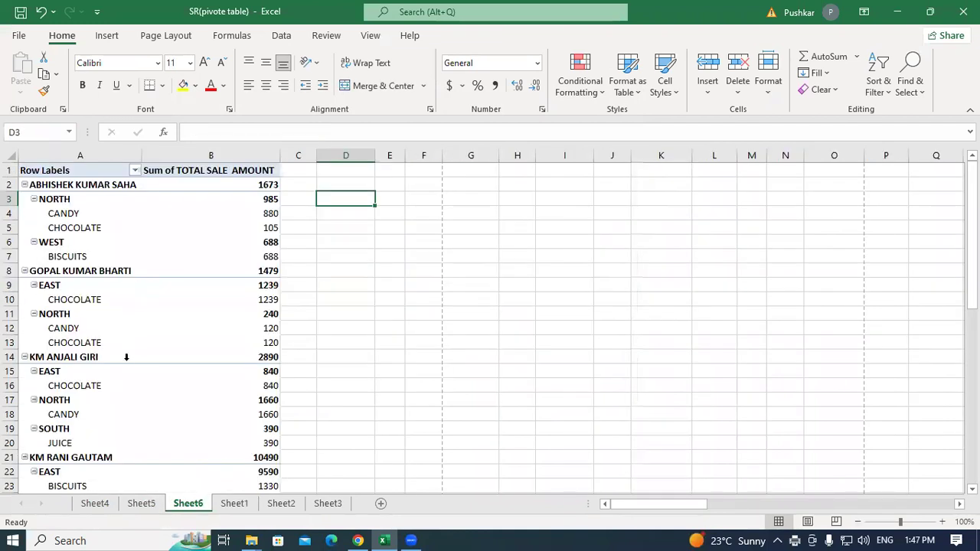
pyautogui.rightClick(189, 507)
pyautogui.click(227, 326)
pyautogui.click(465, 311)
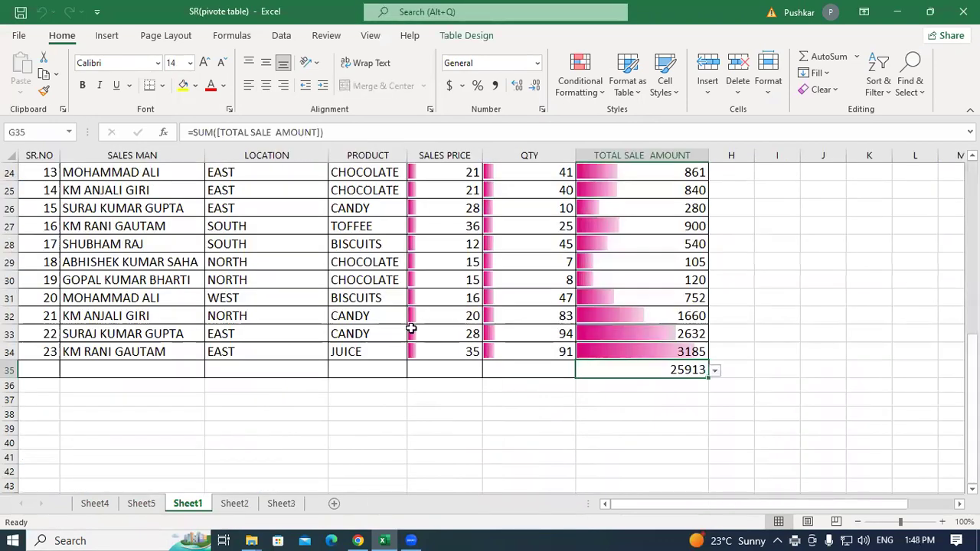
pyautogui.scroll(7, 304, 365)
pyautogui.scroll(-3, 398, 249)
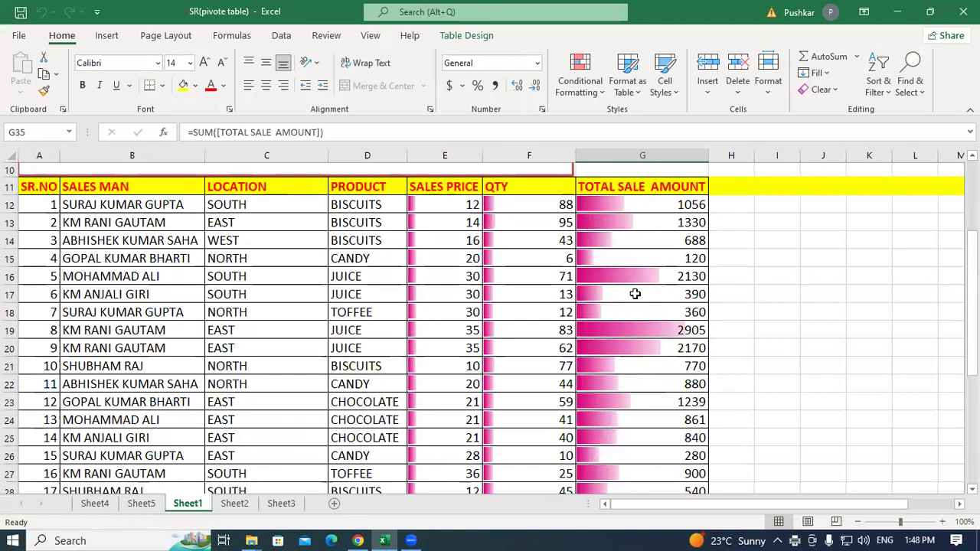
pyautogui.click(781, 277)
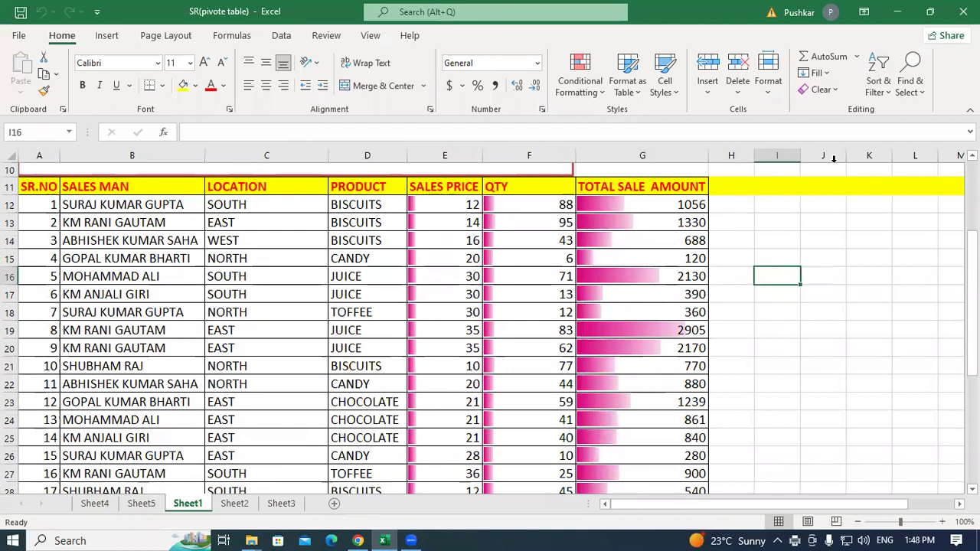
# Step: Show and refresh the Windows desktop, and open the SALES REPORT PDF from there
pyautogui.press('super+d')
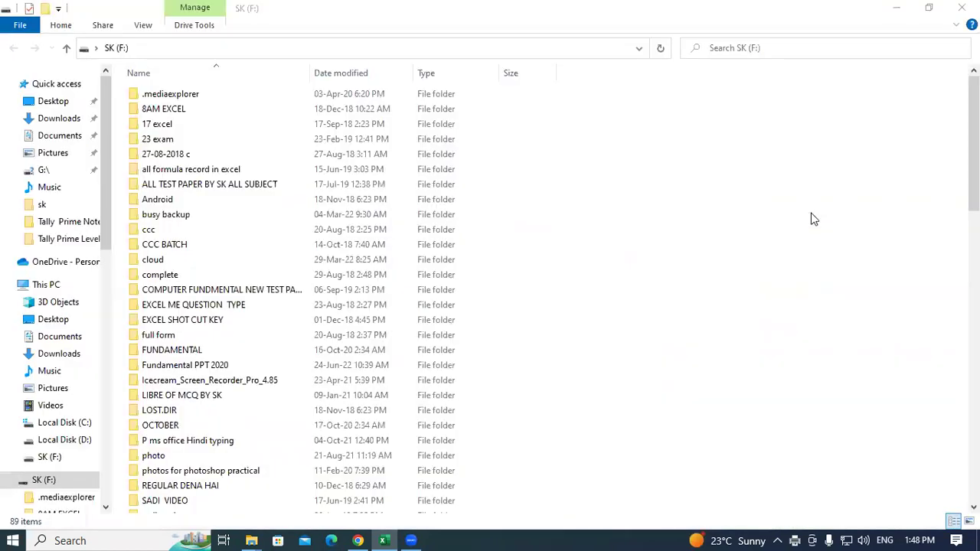
pyautogui.rightClick(595, 111)
pyautogui.click(630, 150)
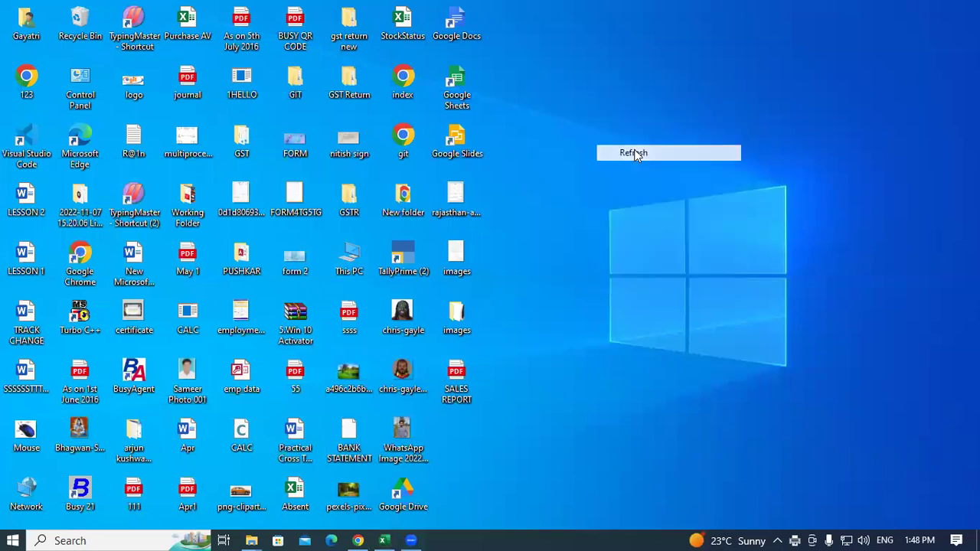
pyautogui.rightClick(635, 151)
pyautogui.click(665, 193)
pyautogui.rightClick(672, 194)
pyautogui.click(702, 236)
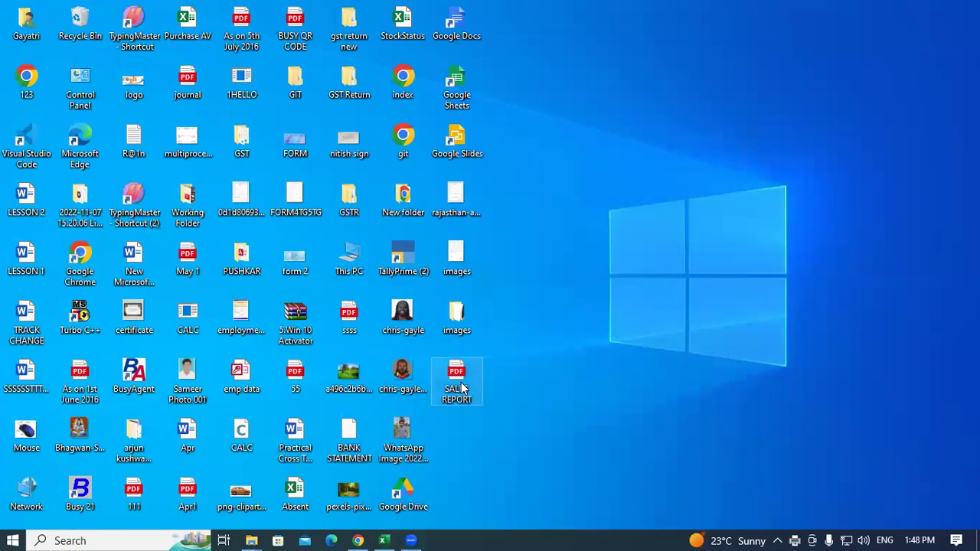
pyautogui.rightClick(460, 379)
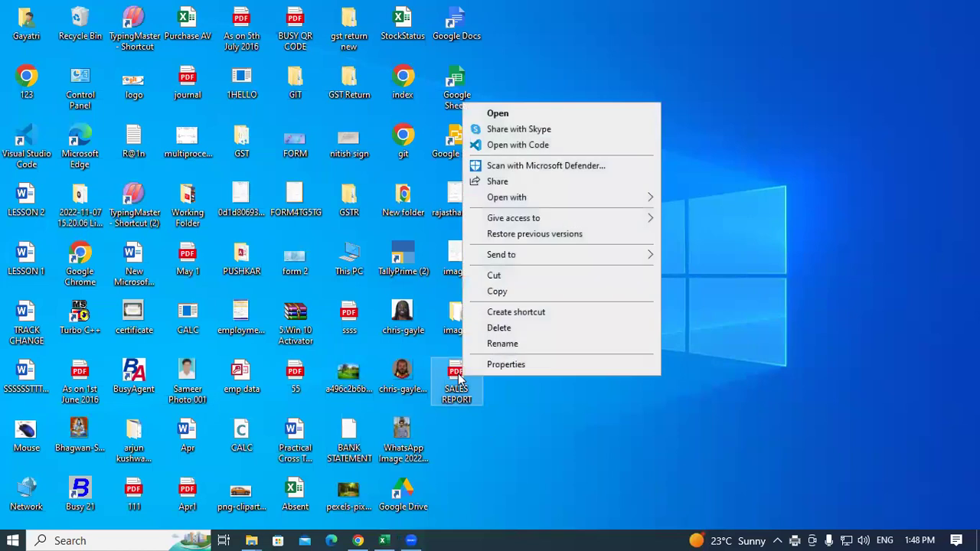
pyautogui.click(522, 110)
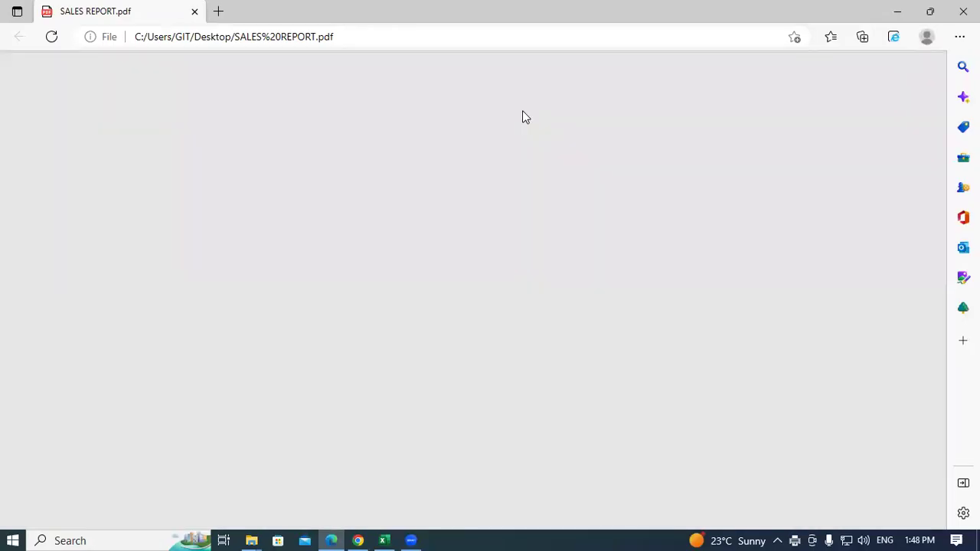
# Step: Look through the SALES REPORT PDF page and return to its beginning
pyautogui.scroll(-5, 512, 241)
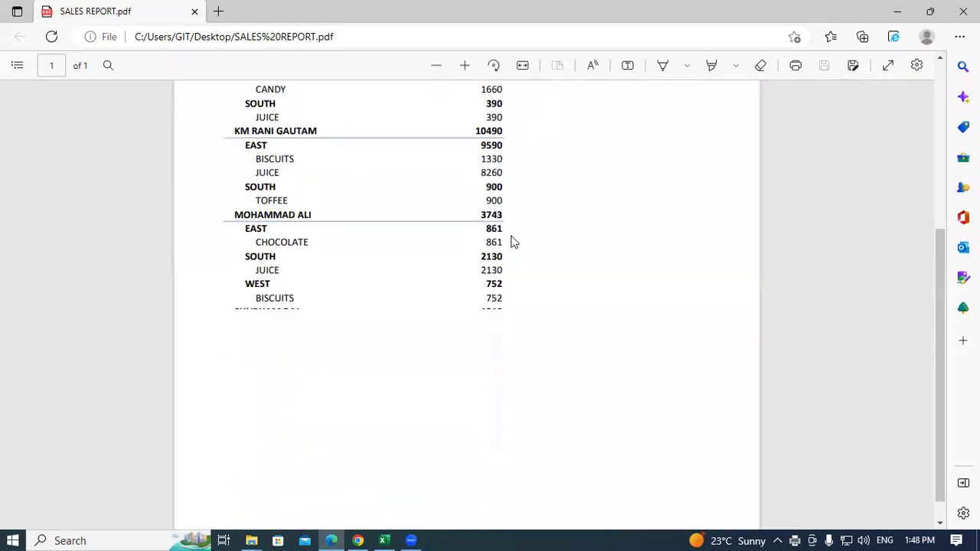
pyautogui.scroll(3, 525, 285)
pyautogui.scroll(1, 525, 288)
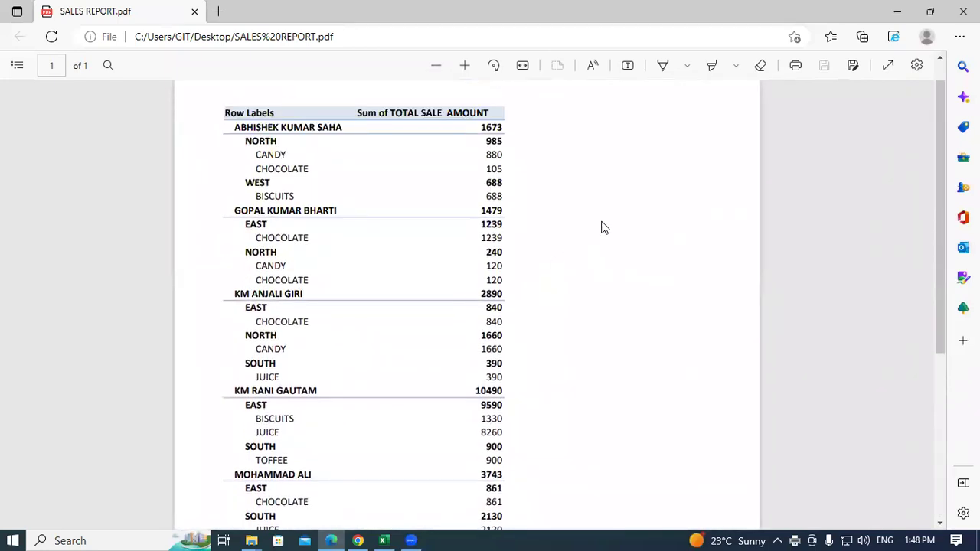
# Step: Check the PDF's print preview down to the Grand Total row, and close the PDF without printing
pyautogui.hotkey('ctrl', 'p')
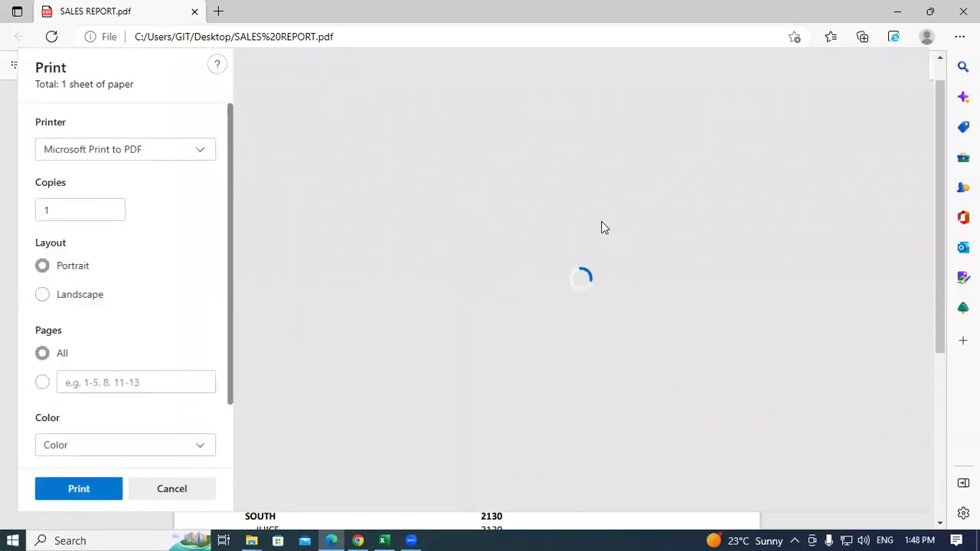
pyautogui.scroll(-3, 485, 237)
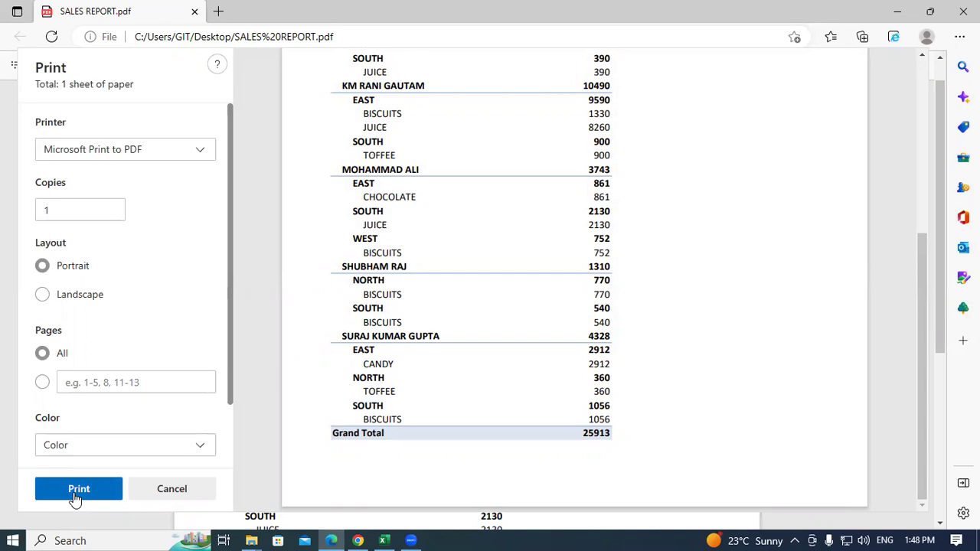
pyautogui.click(963, 10)
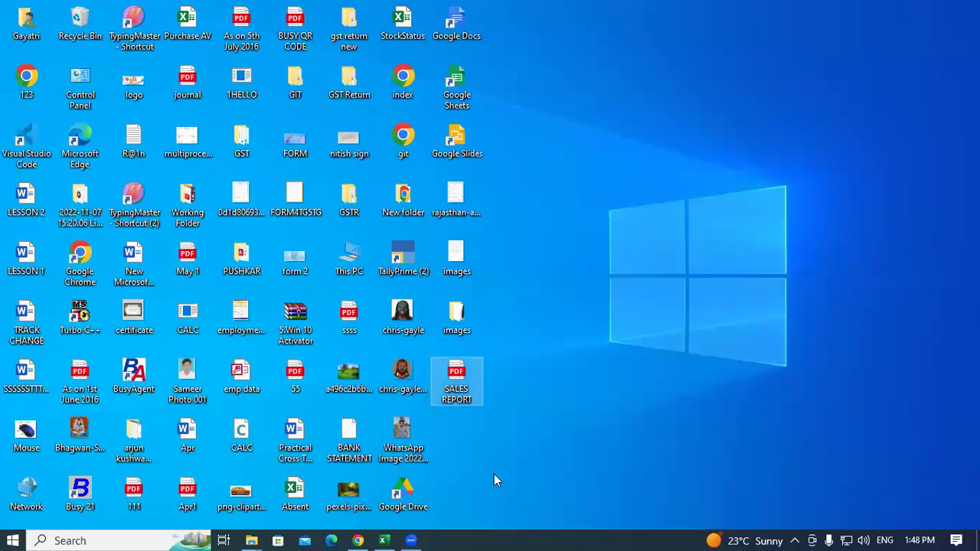
# Step: Switch back to the SR(pivote table) workbook in Excel, and clear the stray zeros entered in cell I16 of Sheet1
pyautogui.click(387, 536)
pyautogui.write('000000000000')
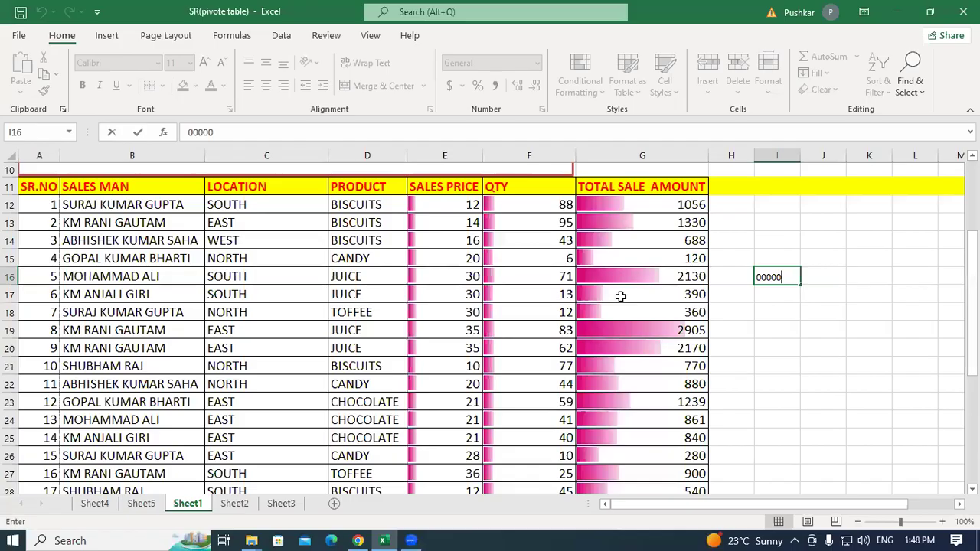
pyautogui.click(665, 258)
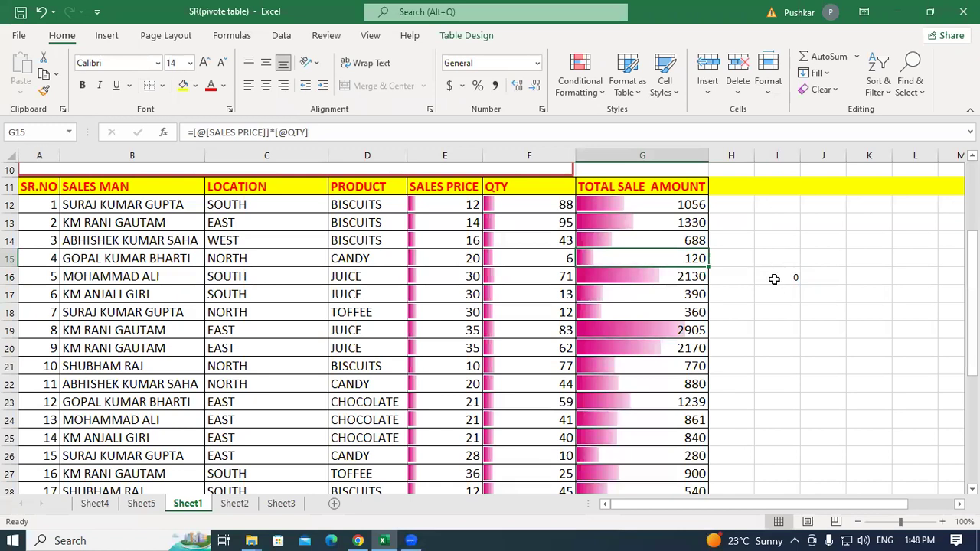
pyautogui.click(774, 278)
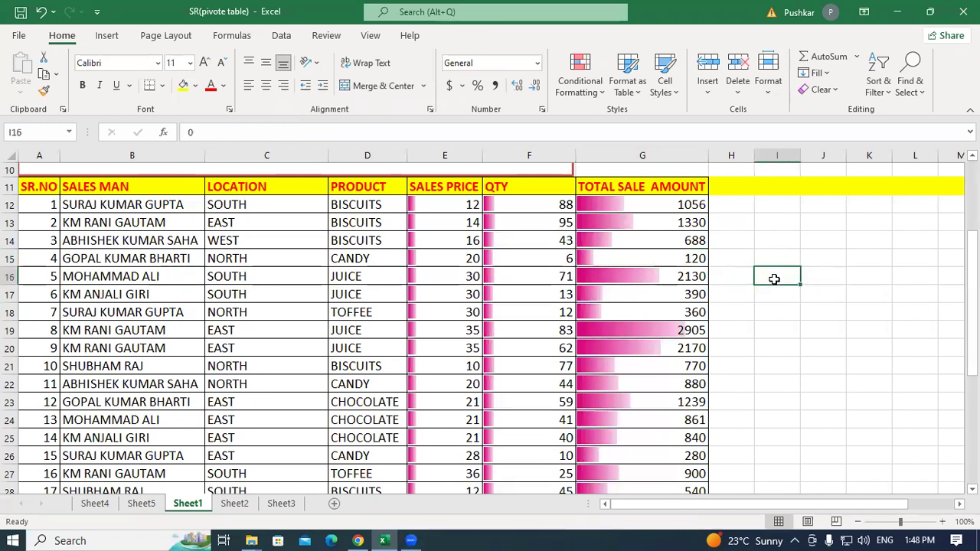
pyautogui.click(735, 223)
pyautogui.click(736, 276)
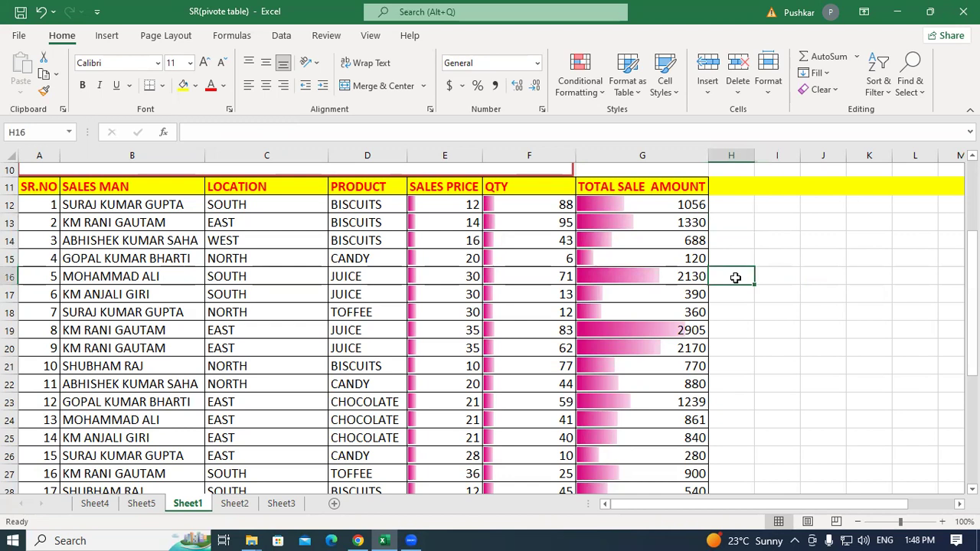
pyautogui.click(745, 336)
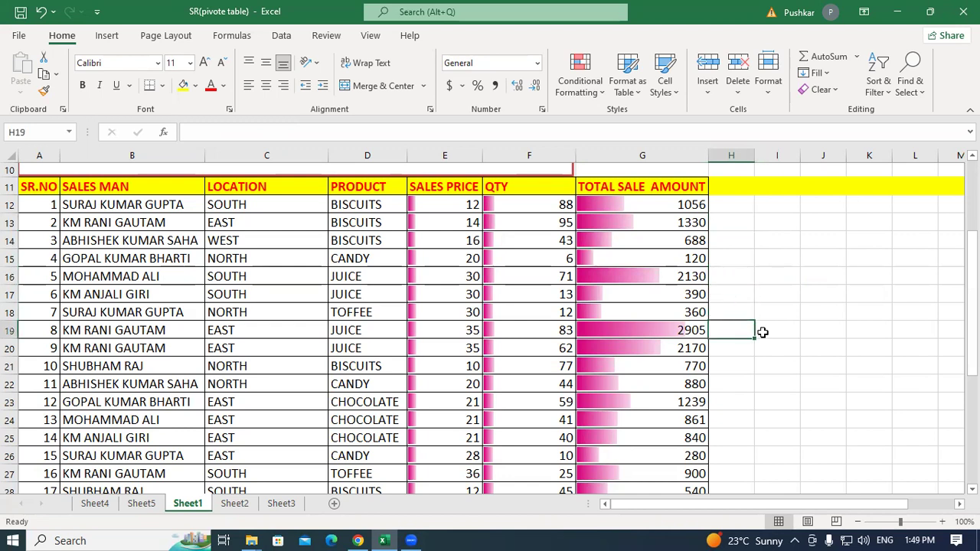
pyautogui.click(804, 314)
pyautogui.click(795, 359)
pyautogui.click(783, 325)
pyautogui.click(813, 310)
pyautogui.click(736, 294)
pyautogui.click(823, 273)
pyautogui.click(741, 269)
# Step: Enter 0 in cell I16 beside the sales table on Sheet1
pyautogui.click(780, 272)
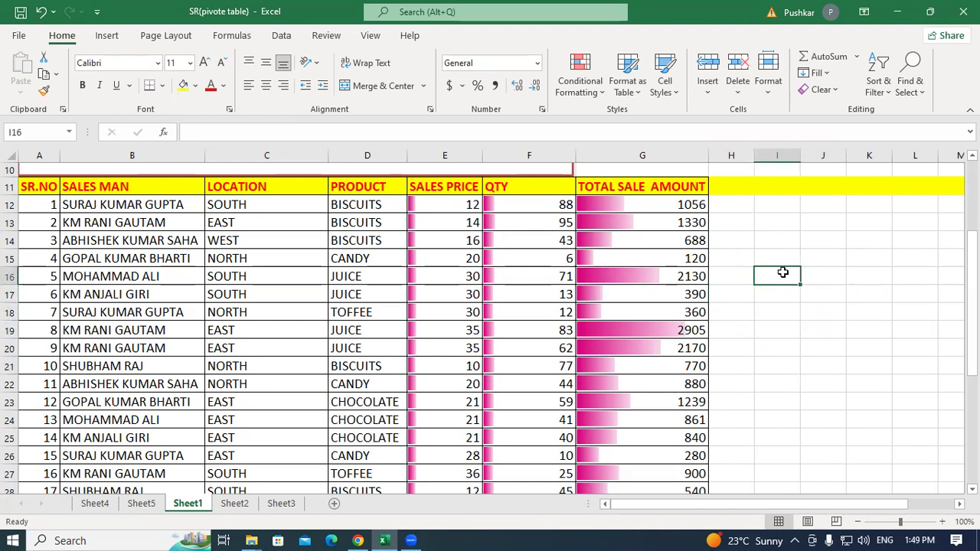
pyautogui.write('0')
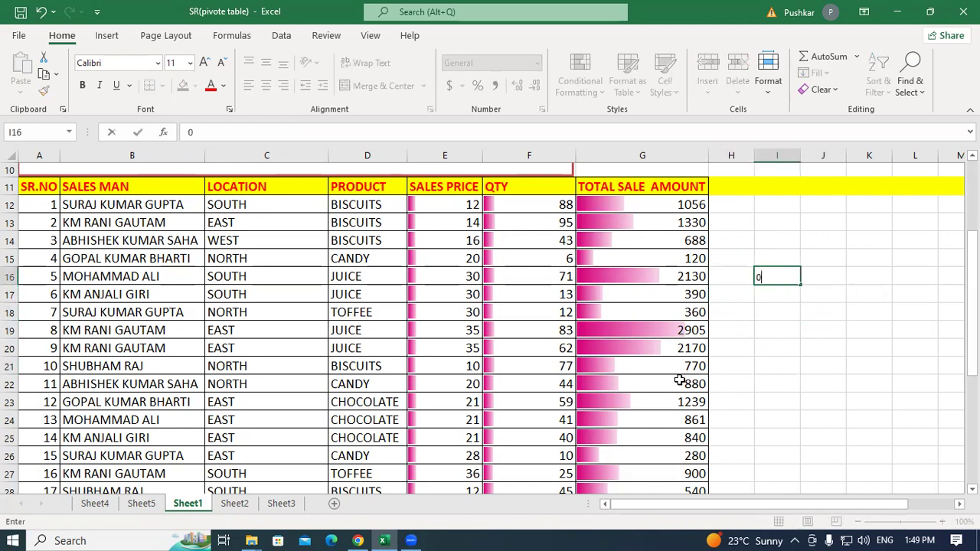